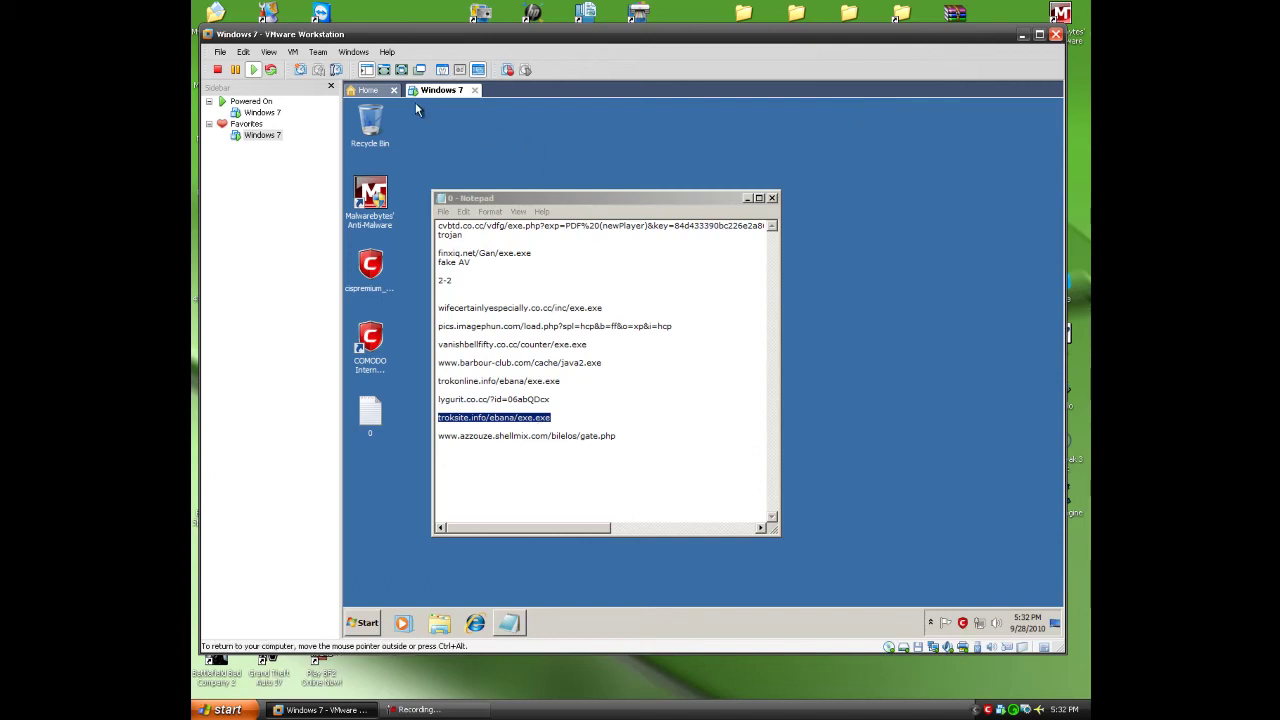
Load the troksite.info/ebana/exe.exe link in Internet Explorer, choose Run, then cancel the unsafe download
left_click(475, 623)
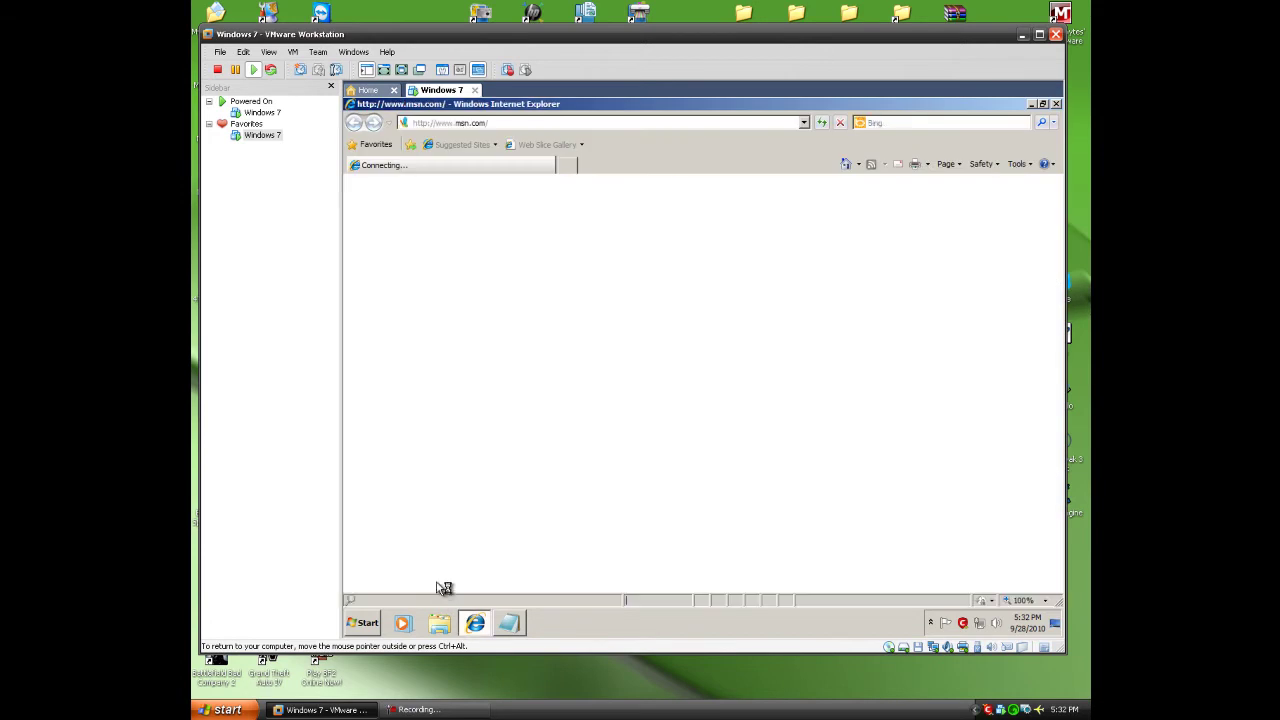
left_click(508, 623)
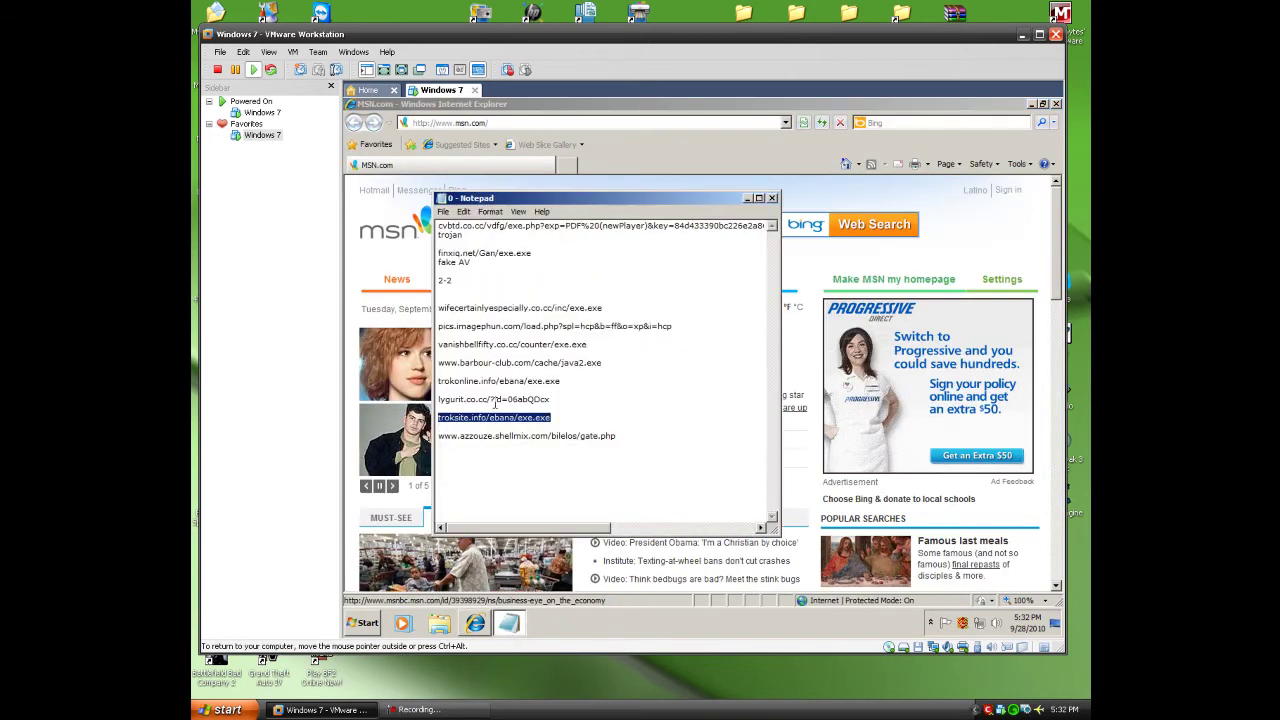
left_click(505, 124)
type("troksite.info/ebana/exe.exe")
key("Return")
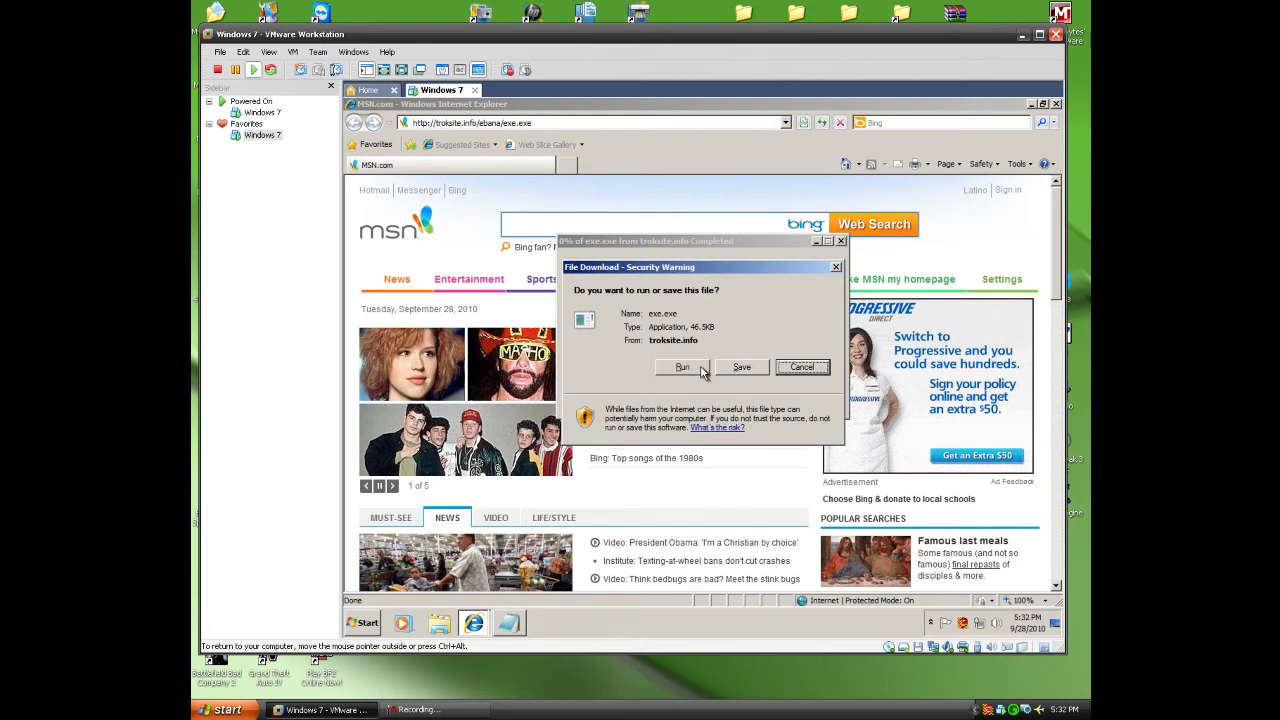
left_click(702, 368)
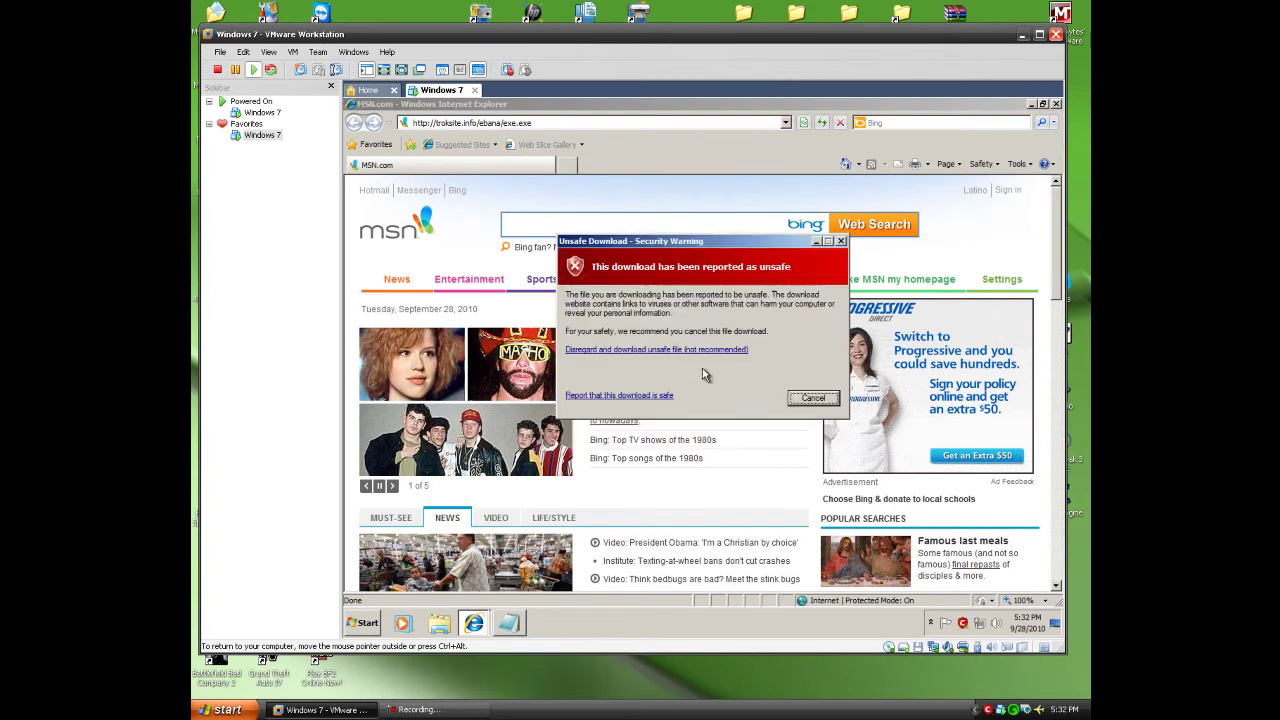
left_click(795, 396)
left_click(510, 623)
left_click_drag(617, 436, 425, 437)
left_click(486, 122)
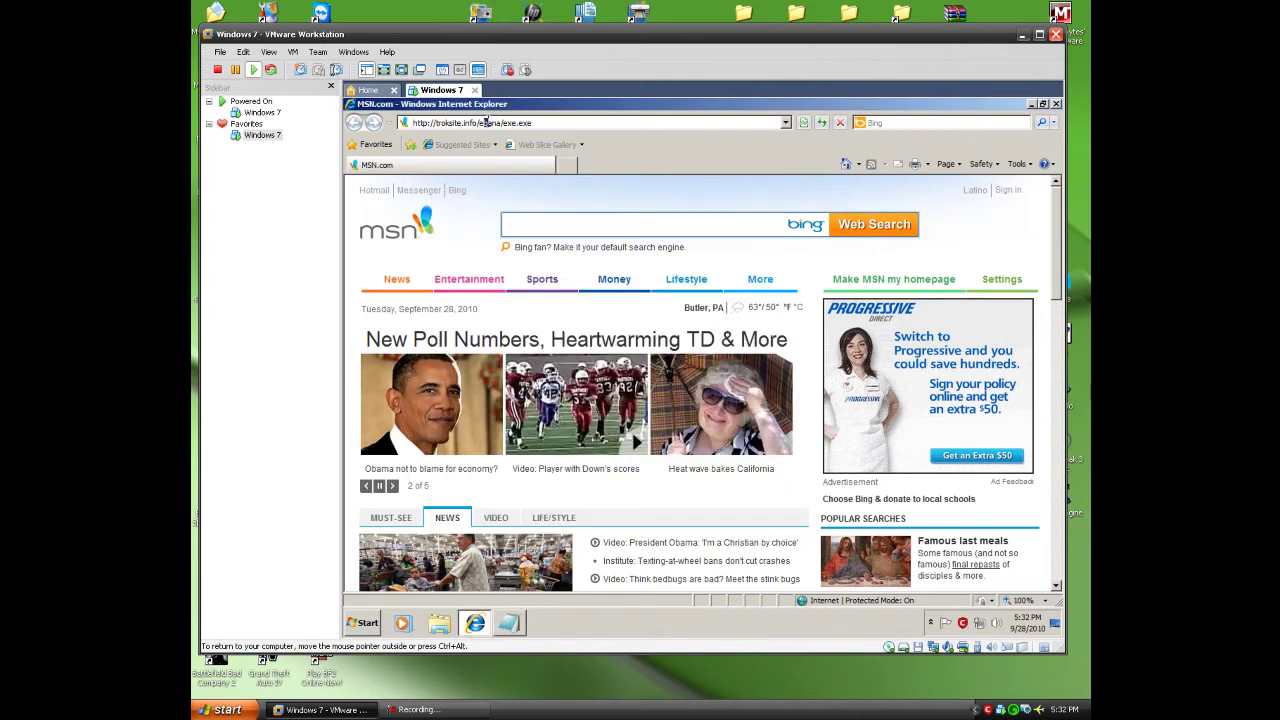
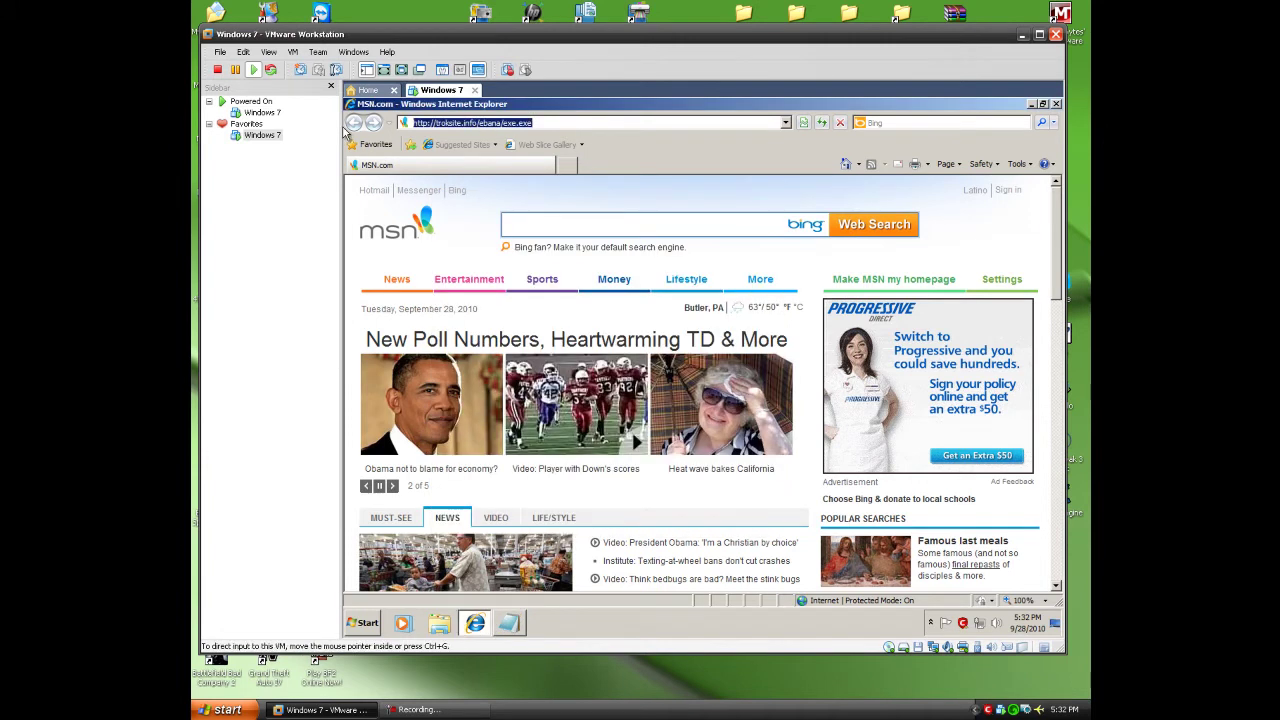
left_click(508, 623)
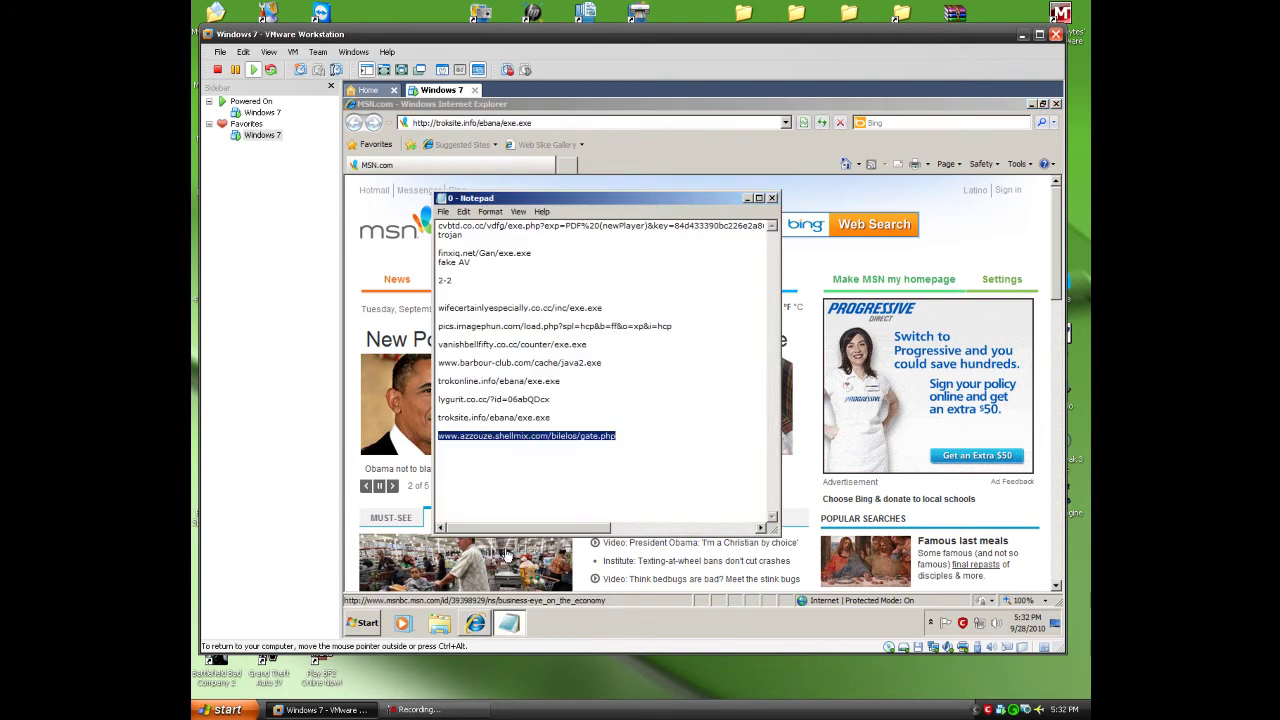
key("ctrl+c")
left_click(537, 122)
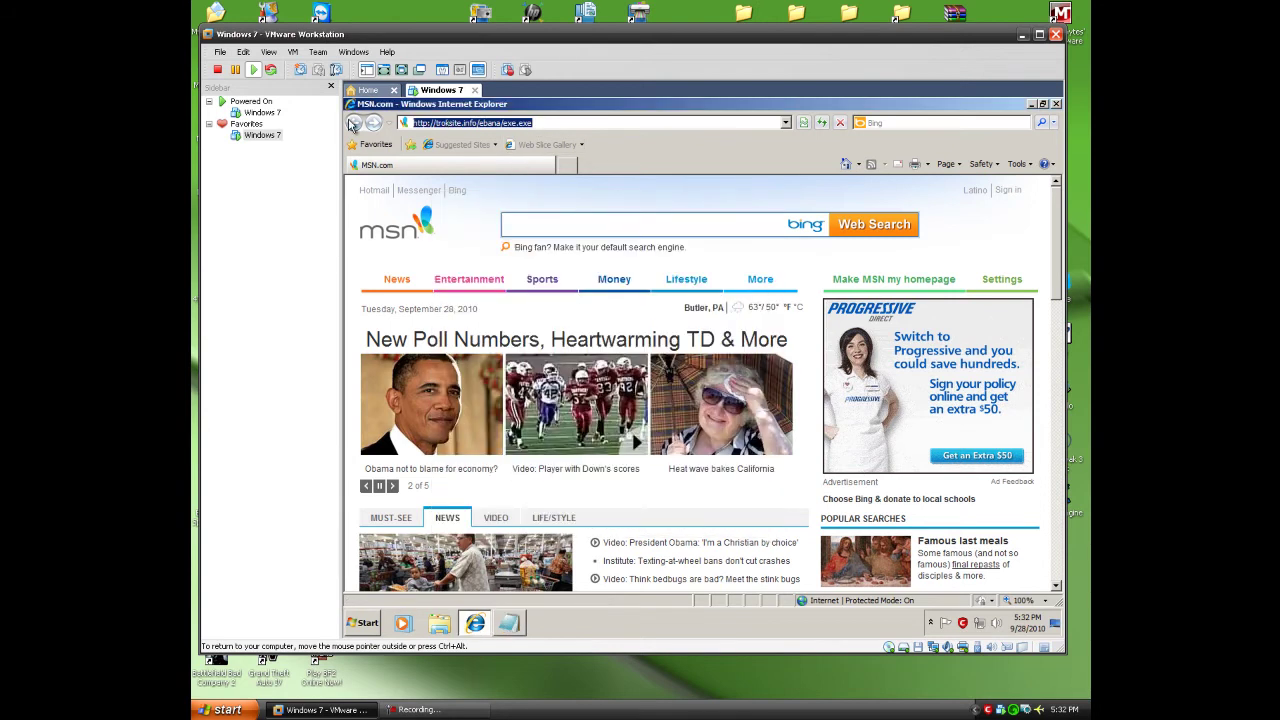
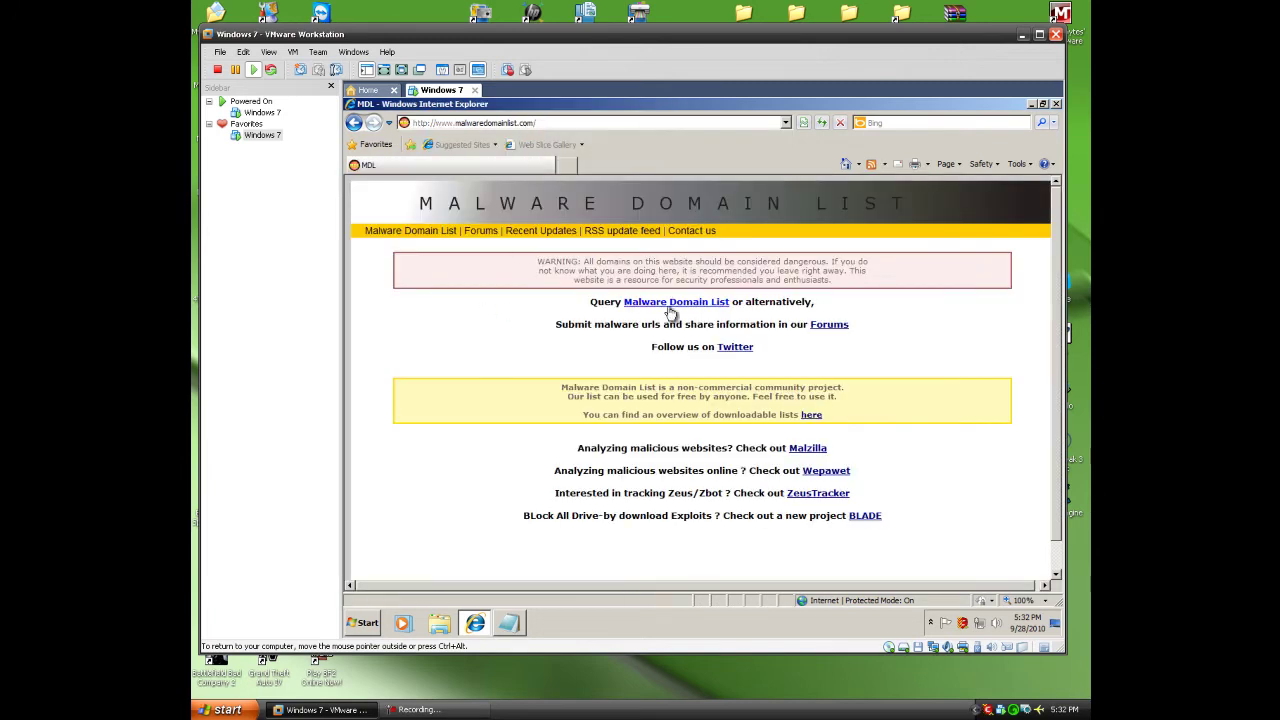
Open the full Malware Domain List table and dismiss Notepad's recent-files list
left_click(675, 302)
right_click(521, 632)
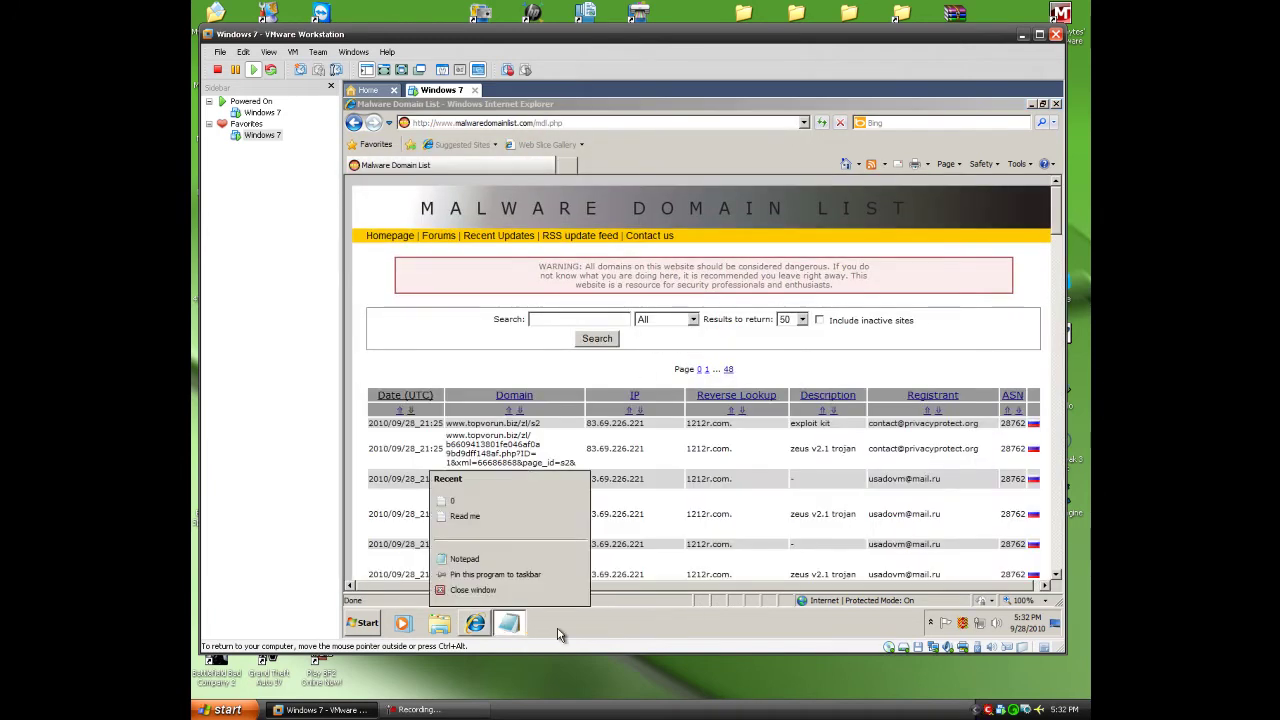
left_click(558, 633)
right_click(516, 630)
left_click(590, 628)
Scroll down the table and select the meetroofx.com server_privileges SpyEye URL
scroll(638, 510, "down", 5)
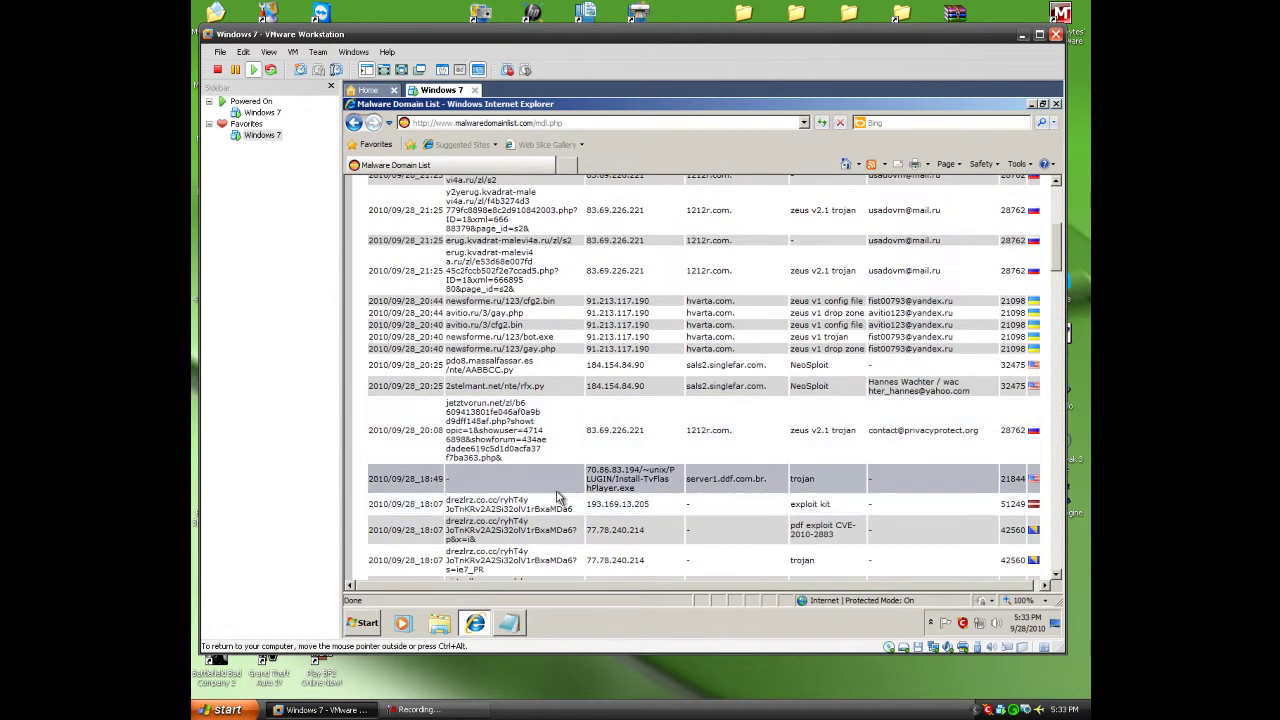
scroll(570, 488, "down", 3)
scroll(570, 490, "down", 3)
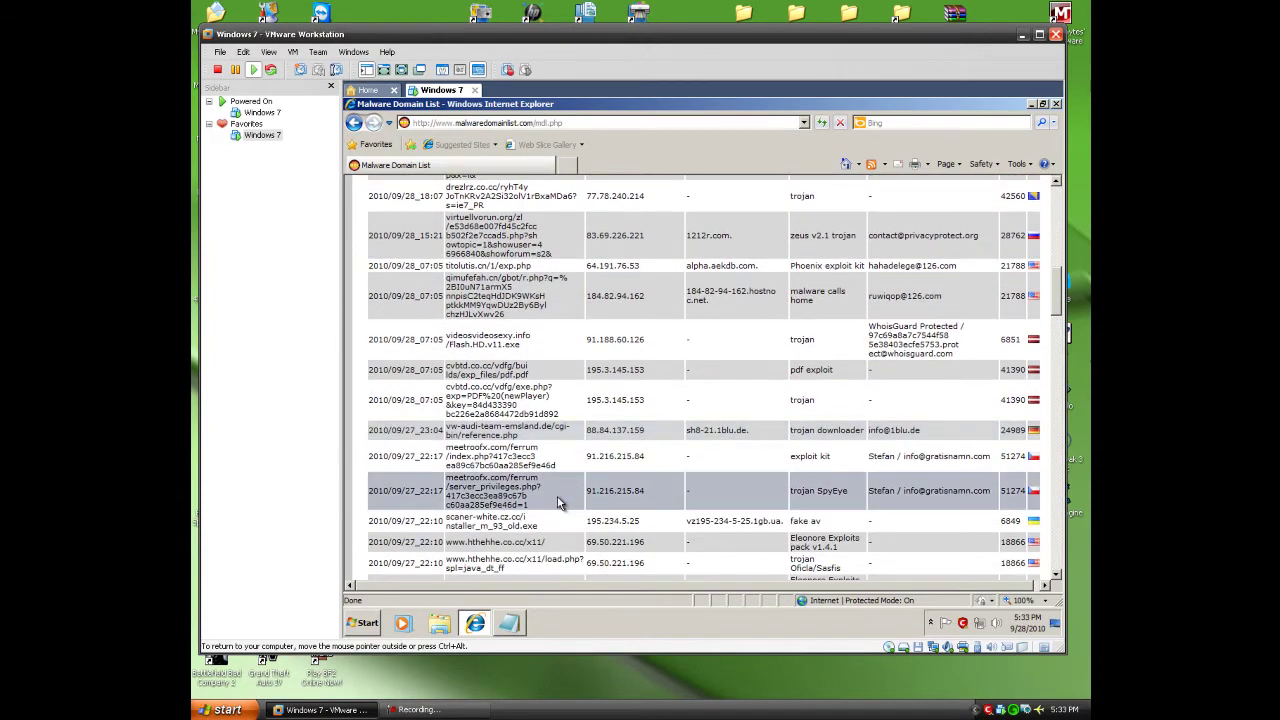
left_click_drag(540, 512, 470, 483)
key("ctrl+c")
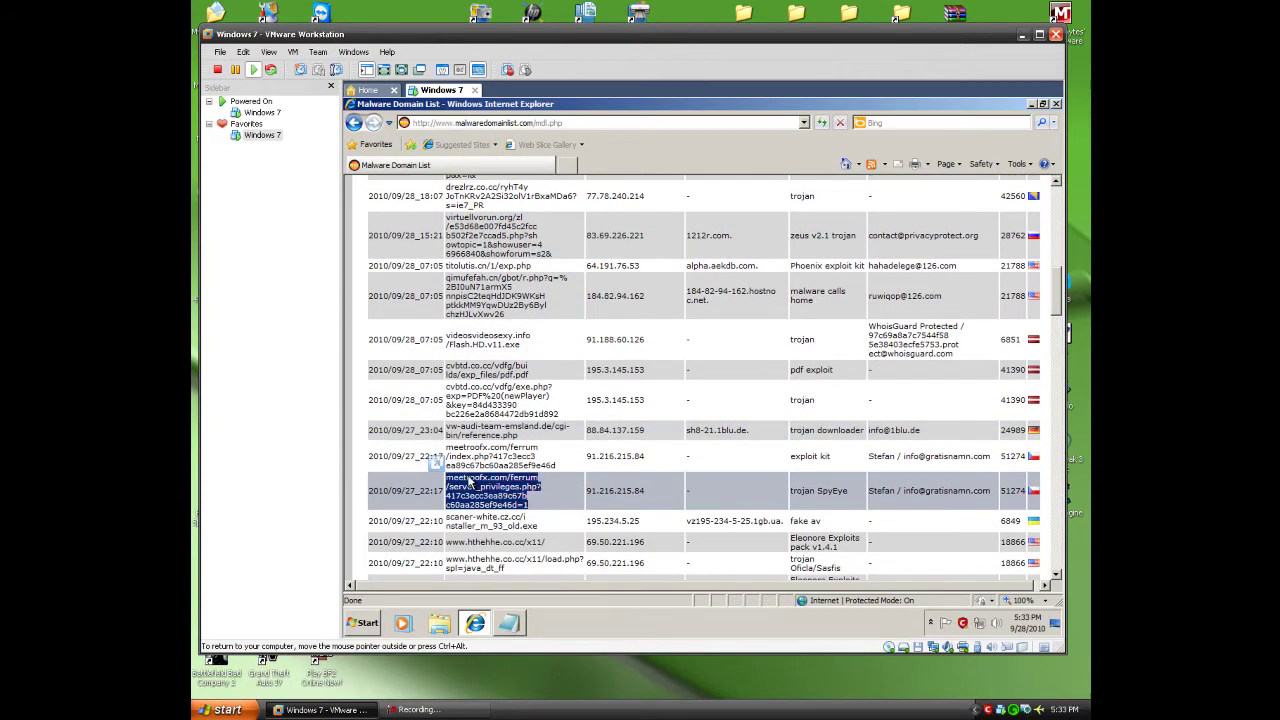
Load the meetroofx.com link in a new tab and force the unsafe files_load1.exe download
left_click(566, 165)
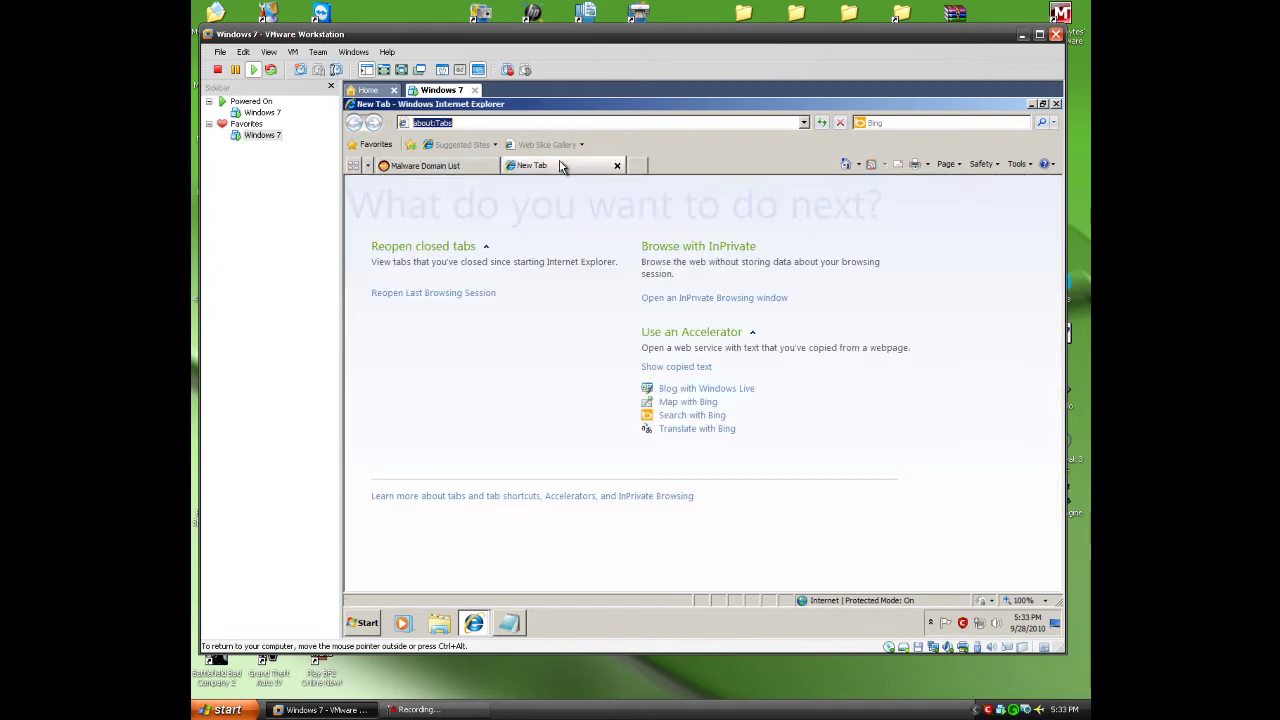
key("ctrl+v")
key("Return")
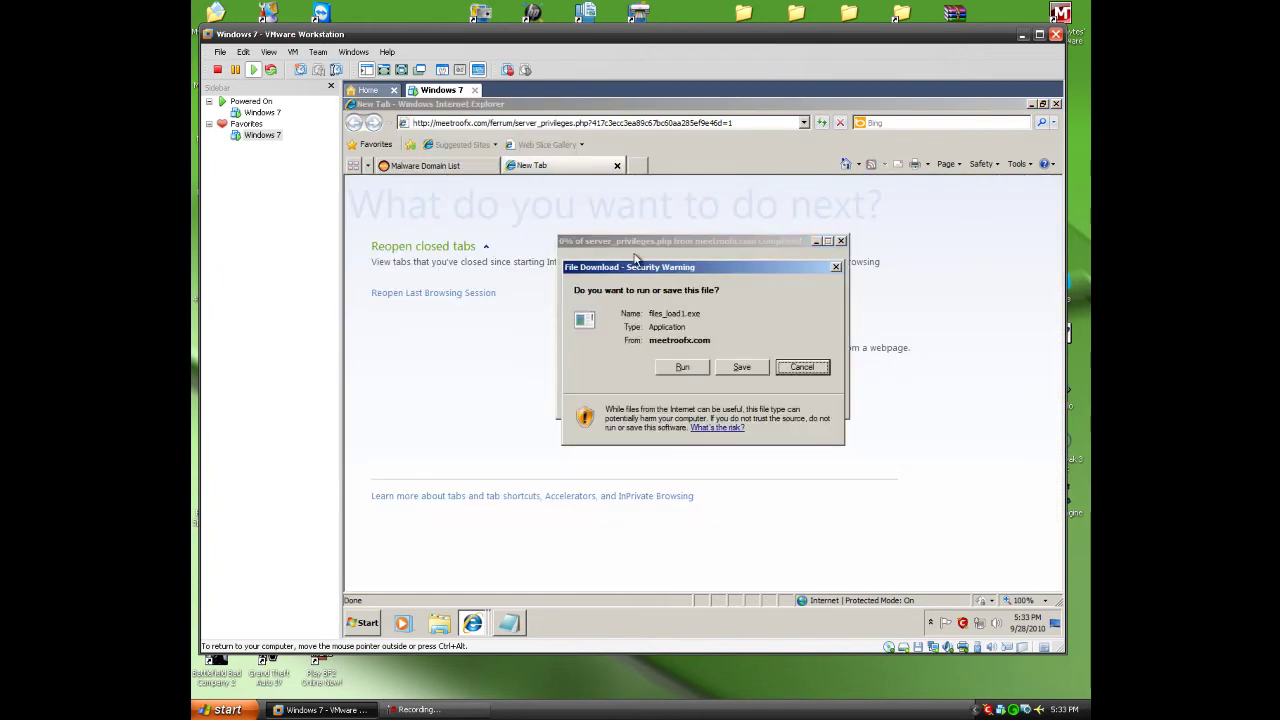
left_click(703, 370)
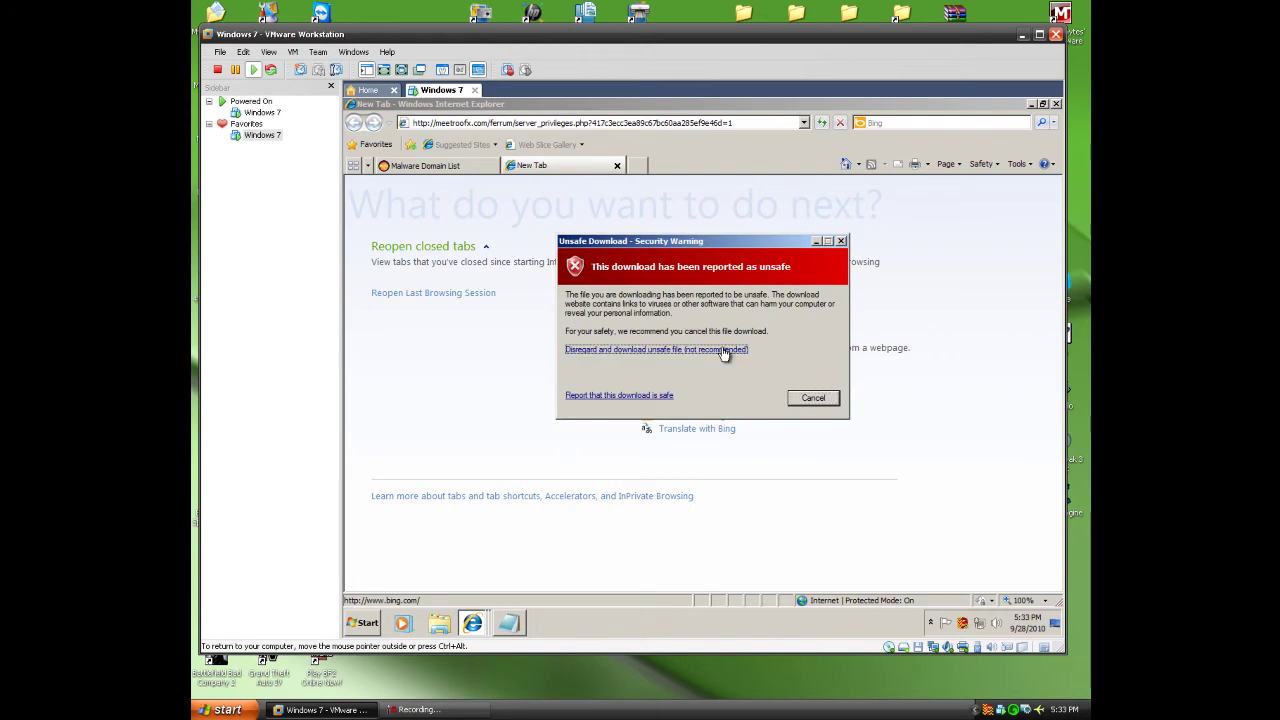
left_click(724, 350)
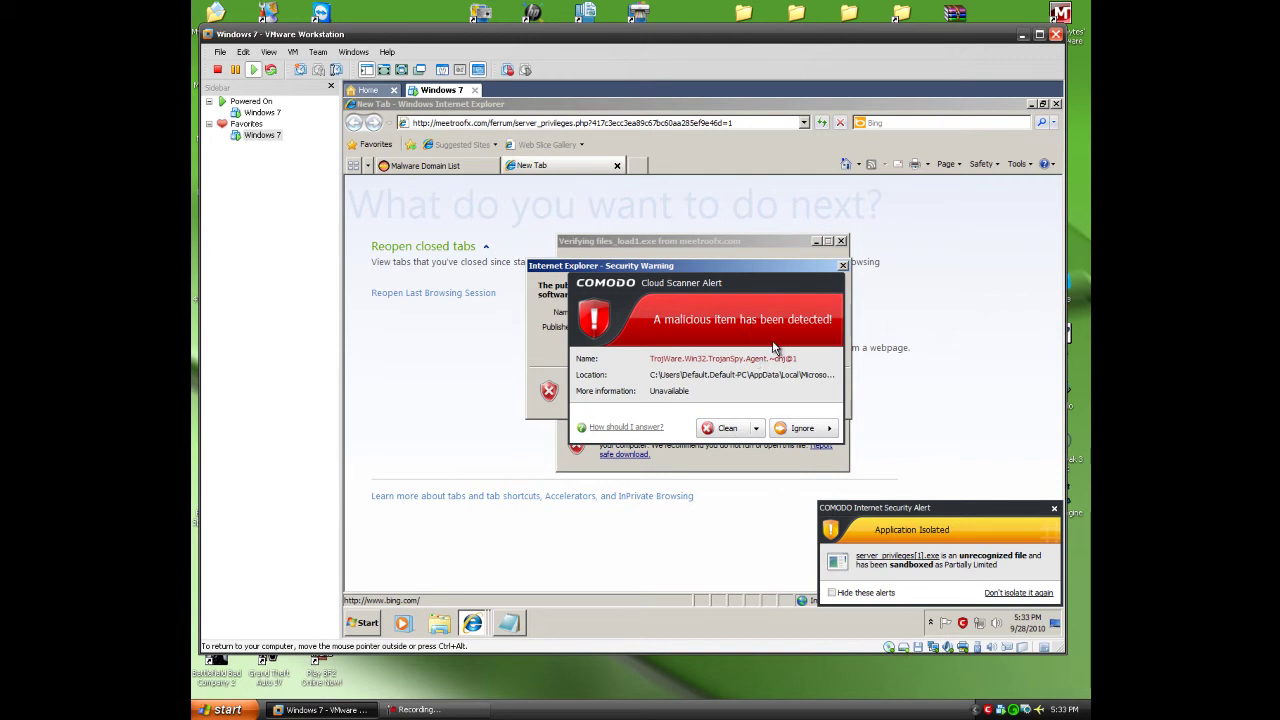
Clean the trojan in Comodo's alert, dismiss the sandbox notice, and refuse to run the program
left_click(724, 429)
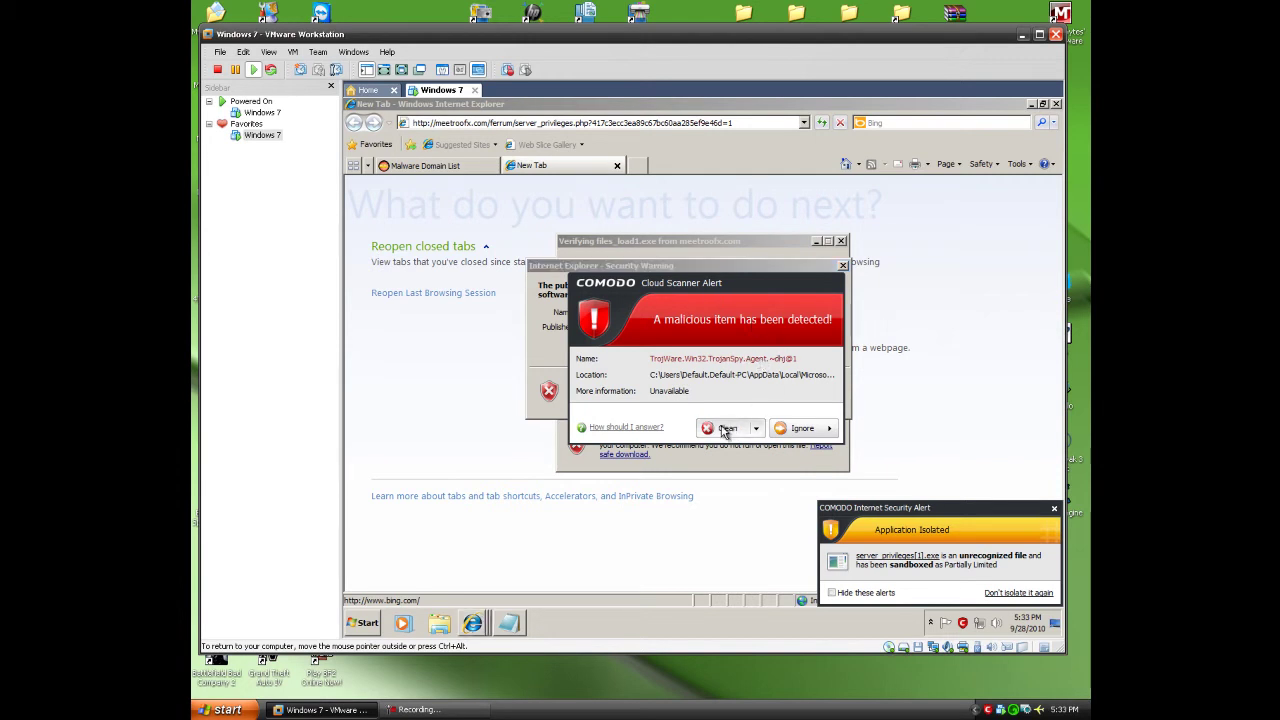
left_click(724, 429)
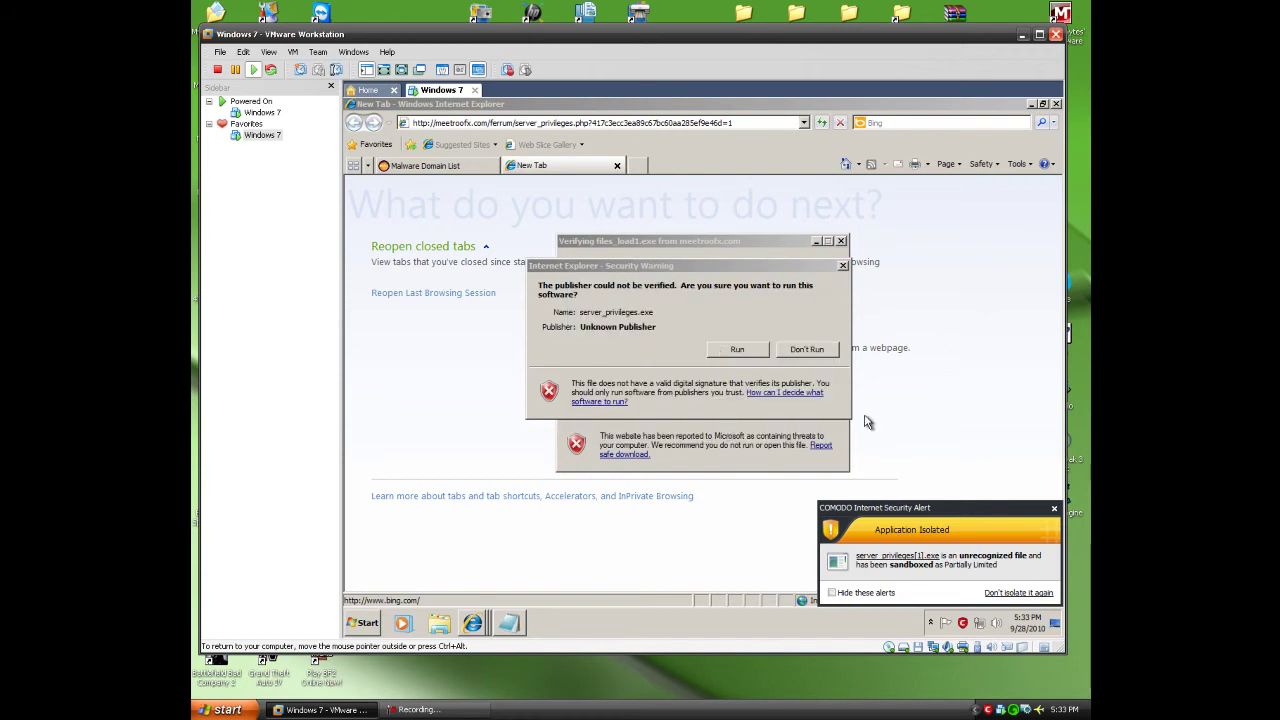
left_click(1054, 509)
left_click(806, 349)
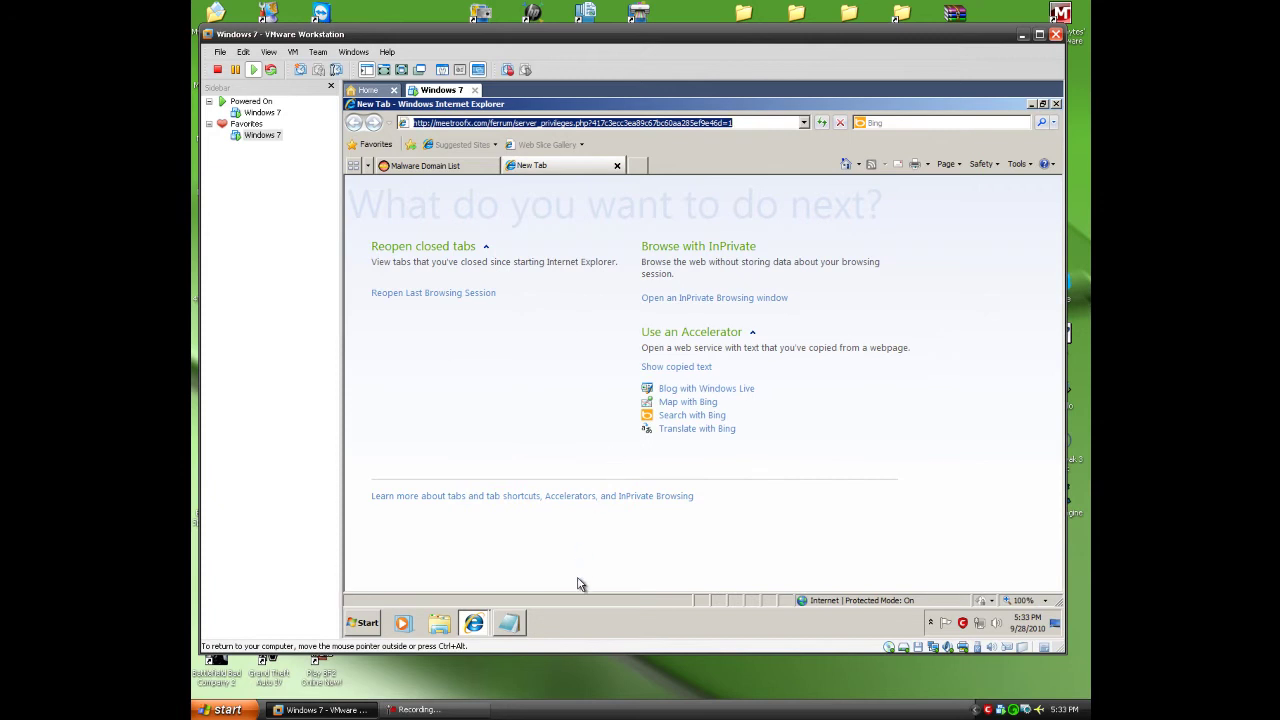
Close the new tab, copy the hthehhe.co.cc x44/load.php URL, and load it in another tab
left_click(618, 166)
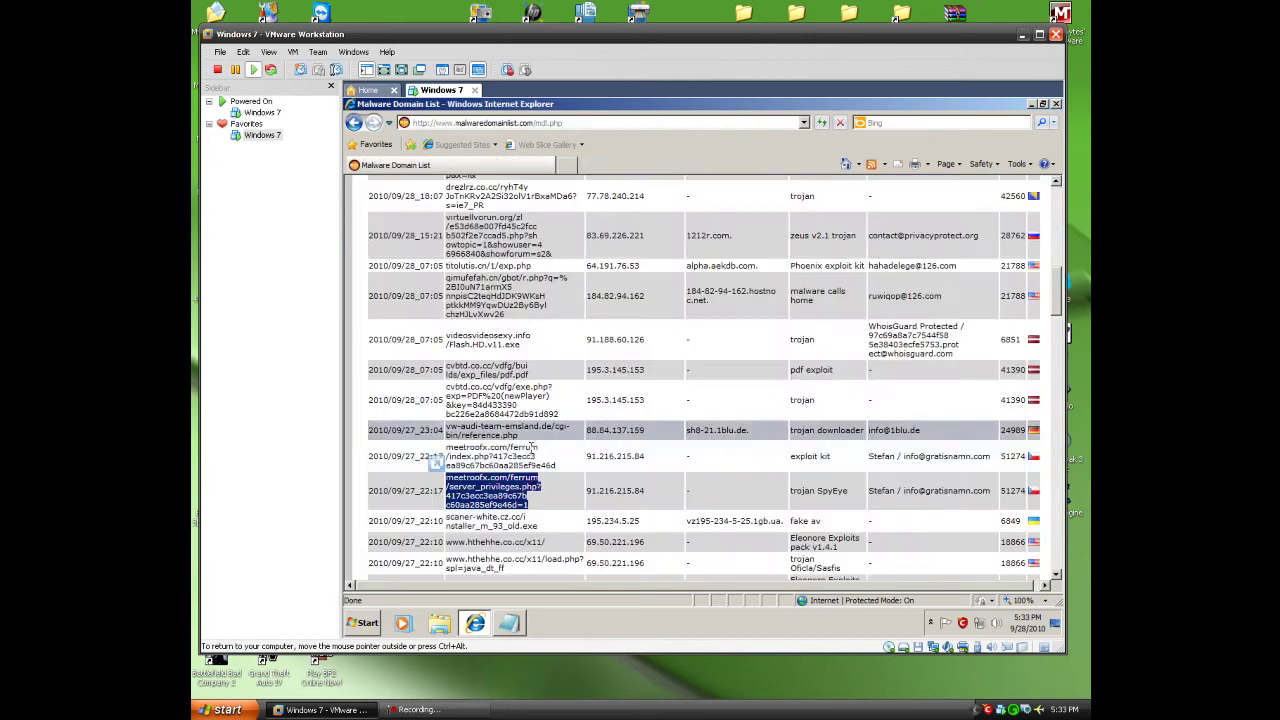
scroll(533, 498, "down", 3)
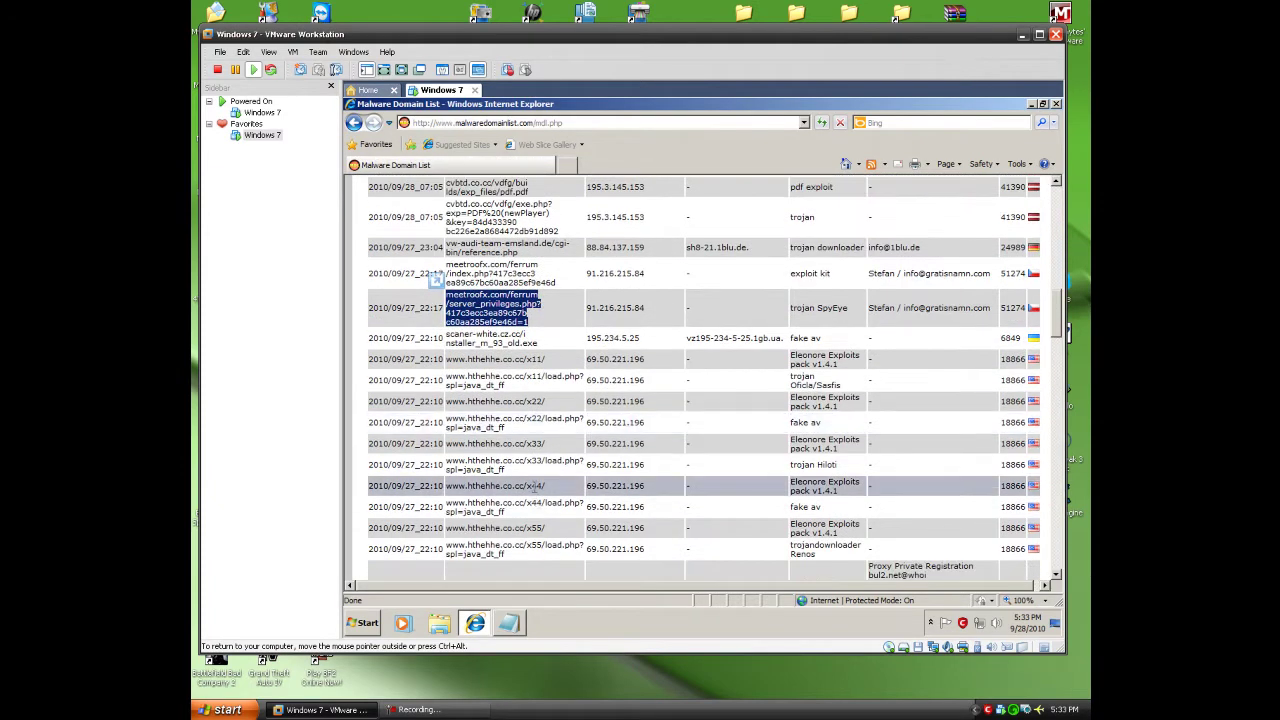
left_click_drag(540, 516, 458, 505)
key("ctrl+c")
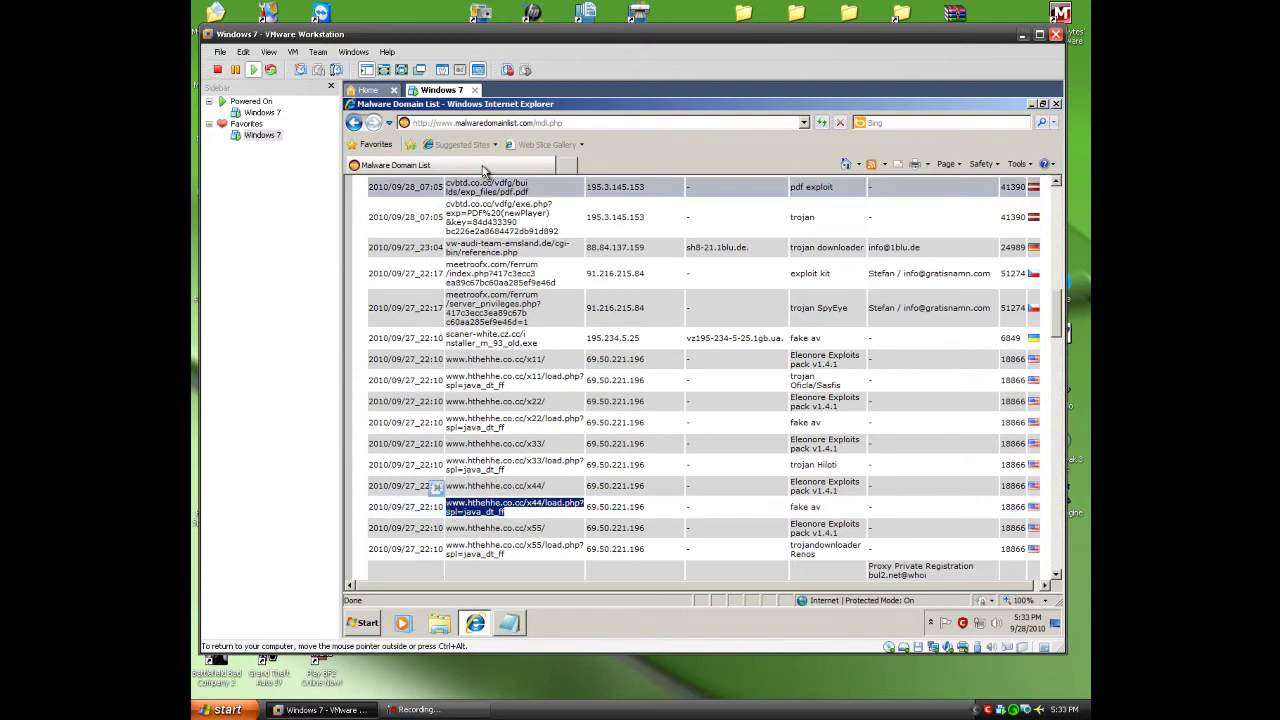
left_click(568, 166)
key("ctrl+v")
key("Return")
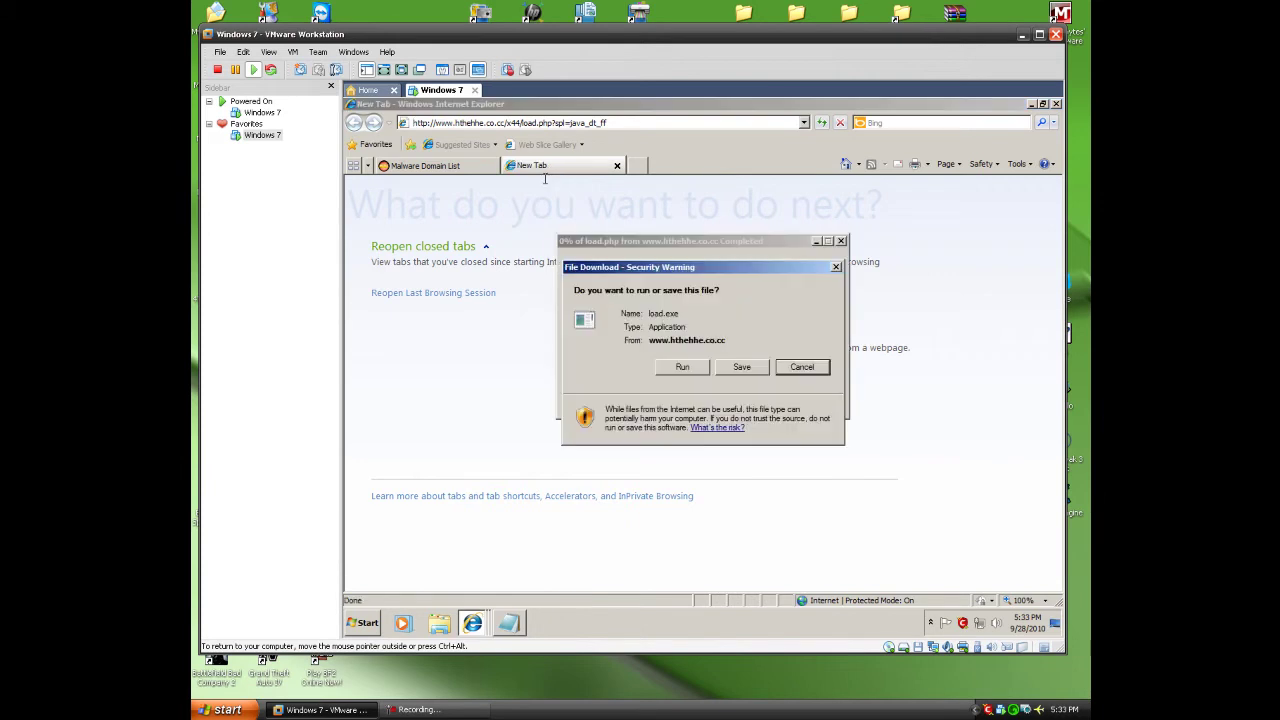
Force the unsafe load.exe download and clean the malware Comodo detects
left_click(684, 369)
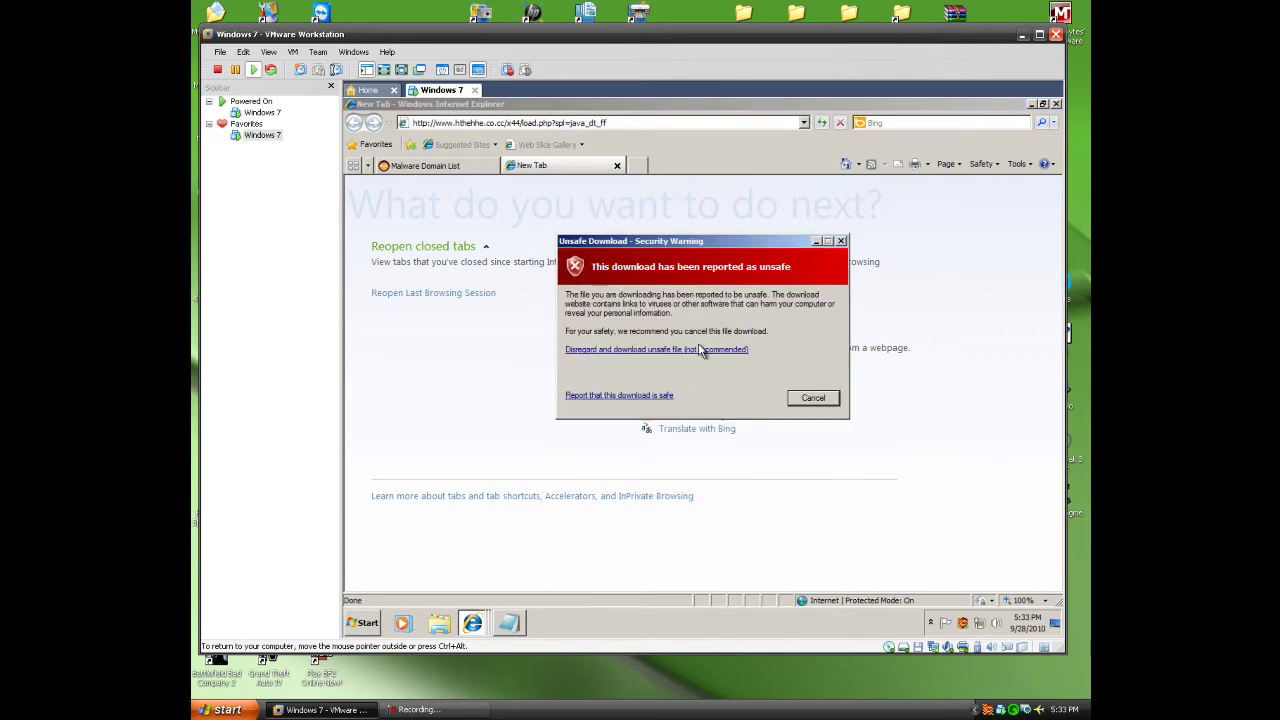
left_click(704, 352)
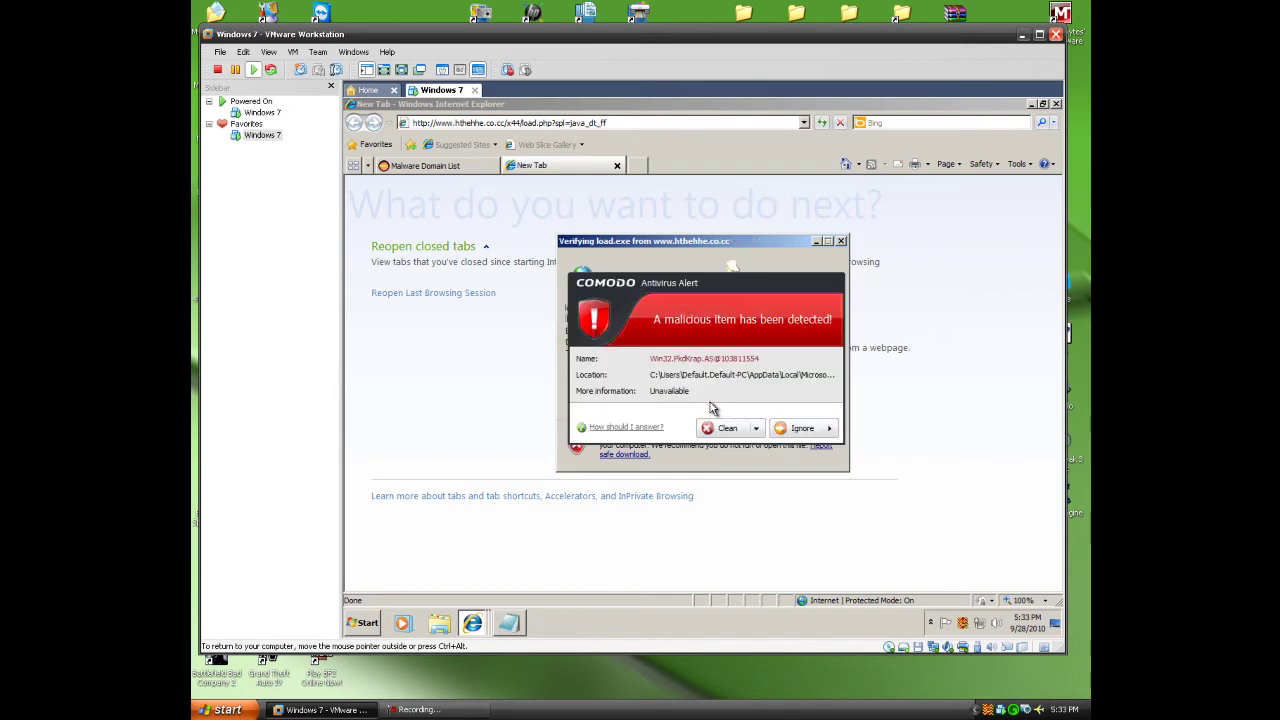
left_click(716, 428)
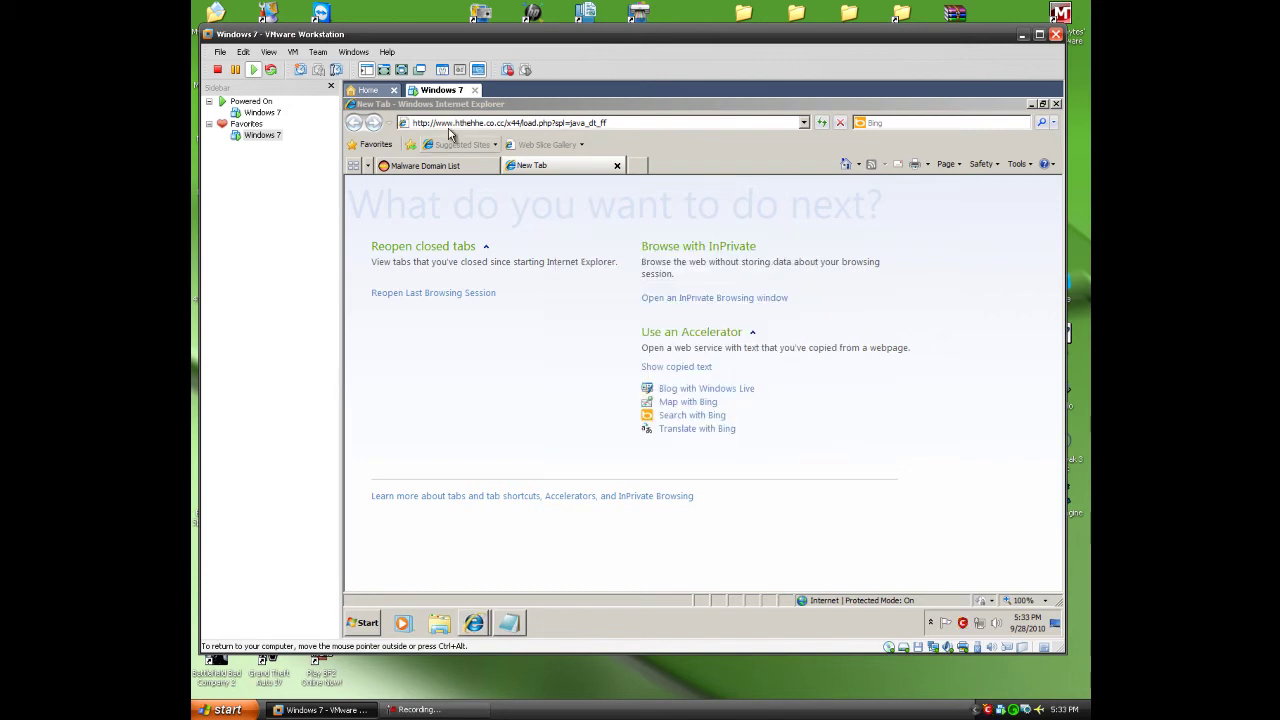
Copy the hthehhe.co.cc/x55/ URL from the list and load it in the blank tab
left_click(454, 168)
scroll(546, 467, "down", 3)
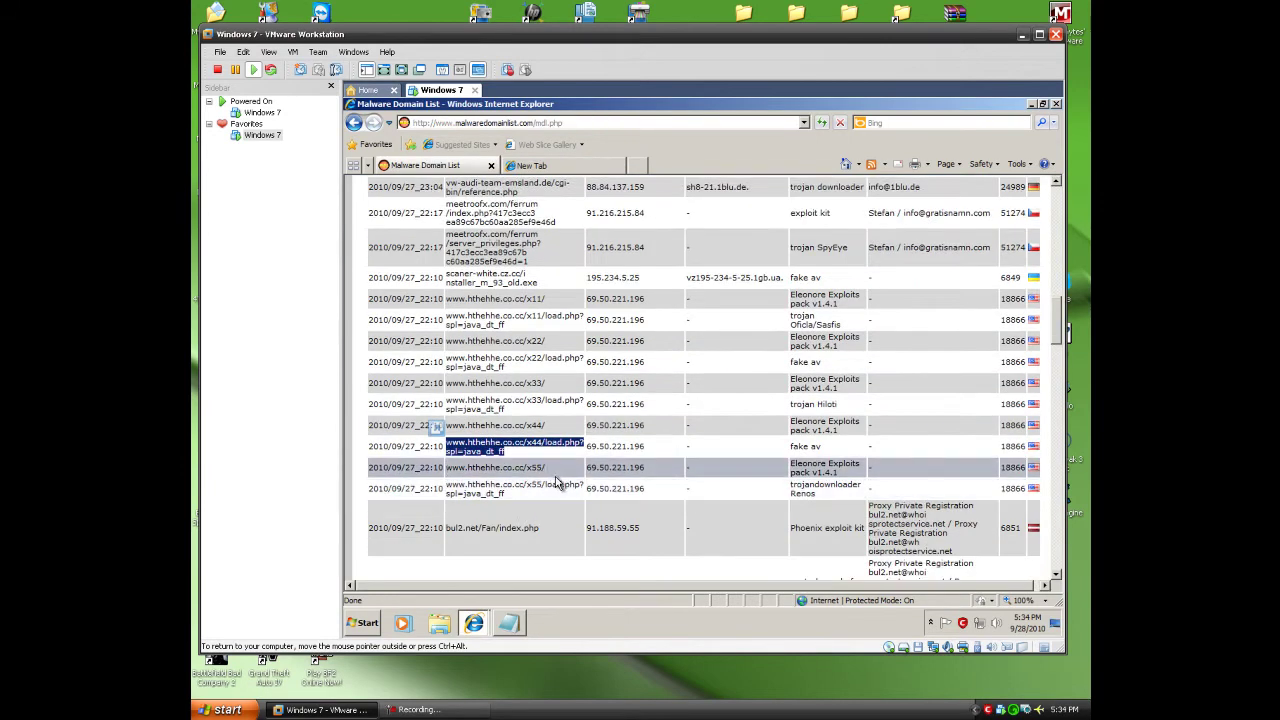
left_click_drag(540, 407, 475, 405)
key("ctrl+c")
left_click(550, 165)
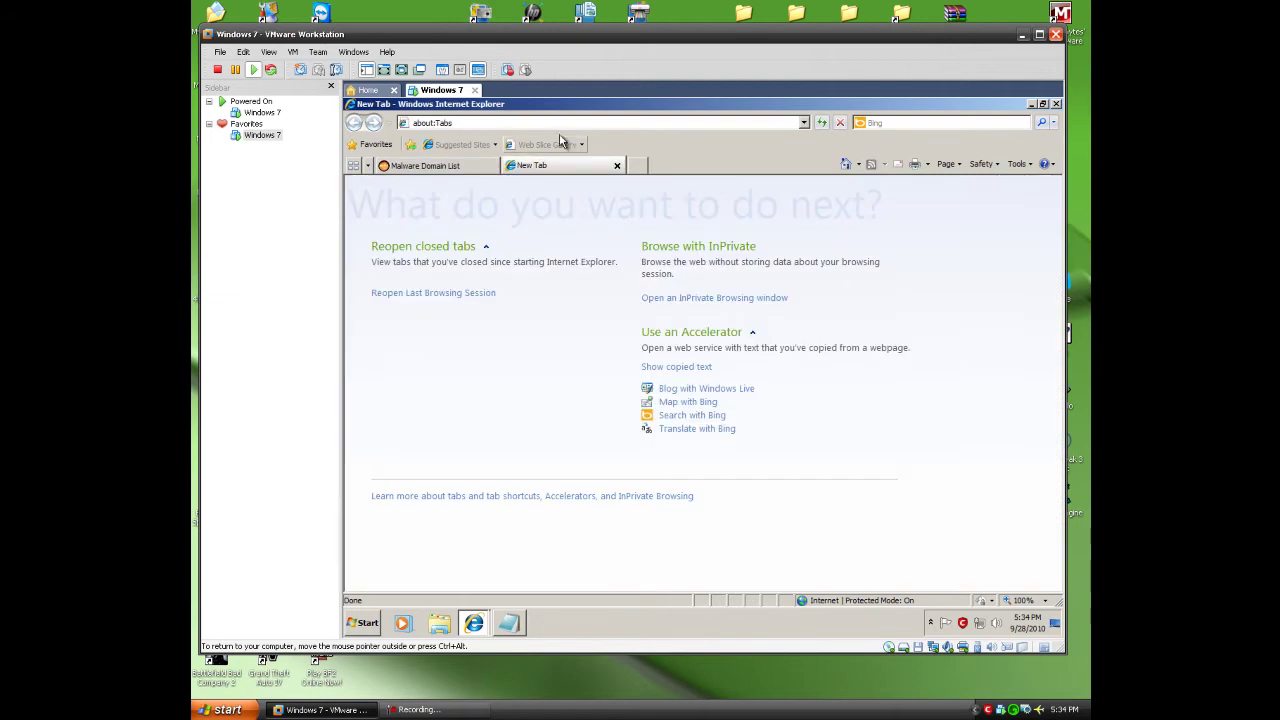
key("ctrl+v")
key("Return")
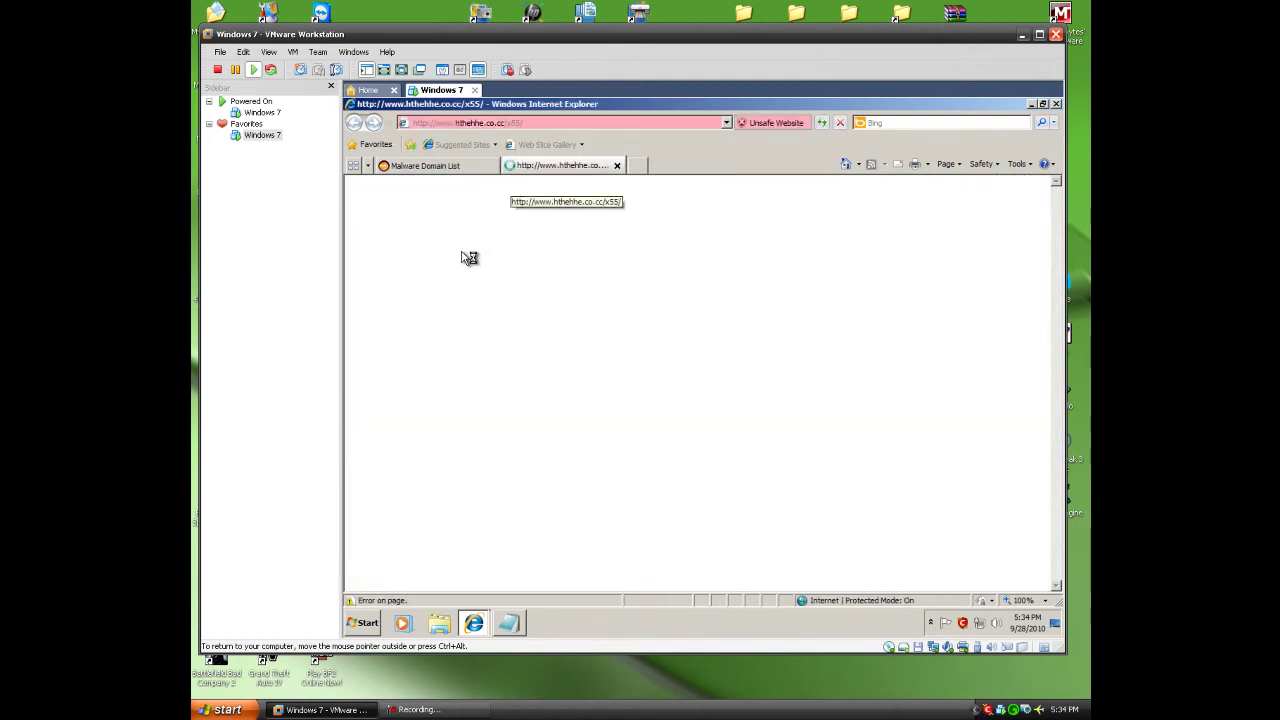
Continue past the unsafe-site block and close the Windows Media Player welcome window
left_click(590, 393)
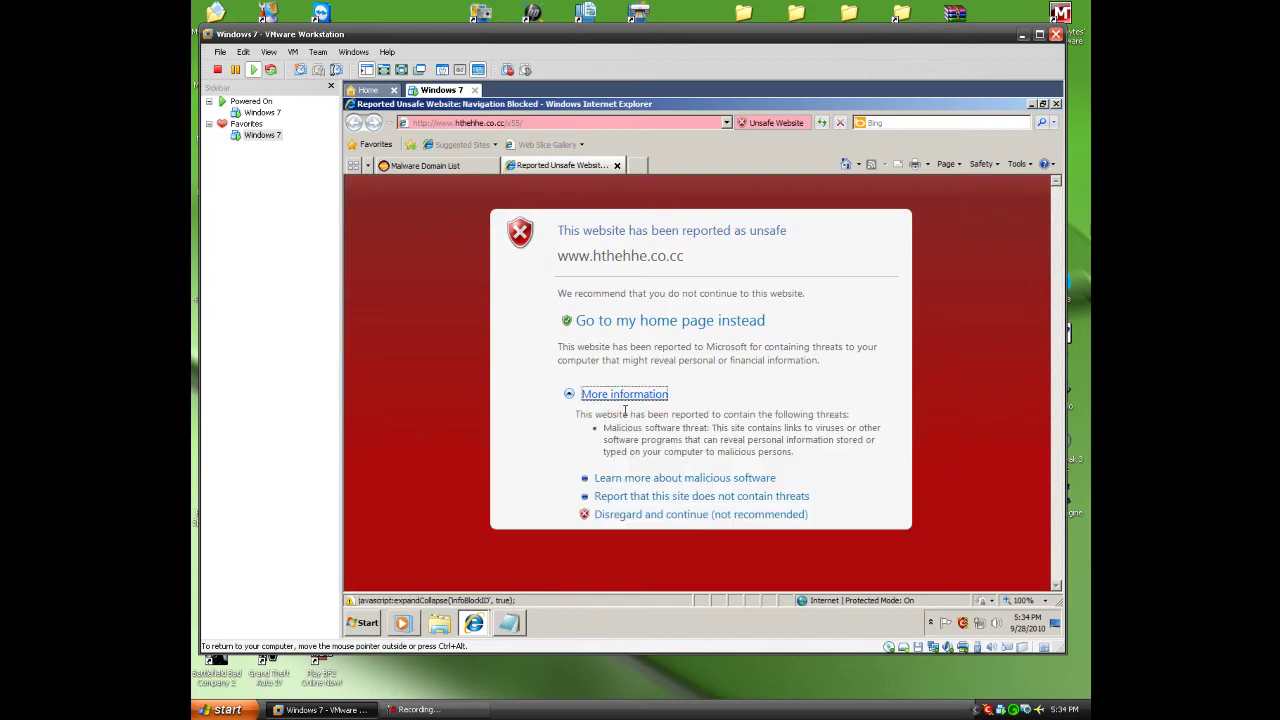
left_click(630, 515)
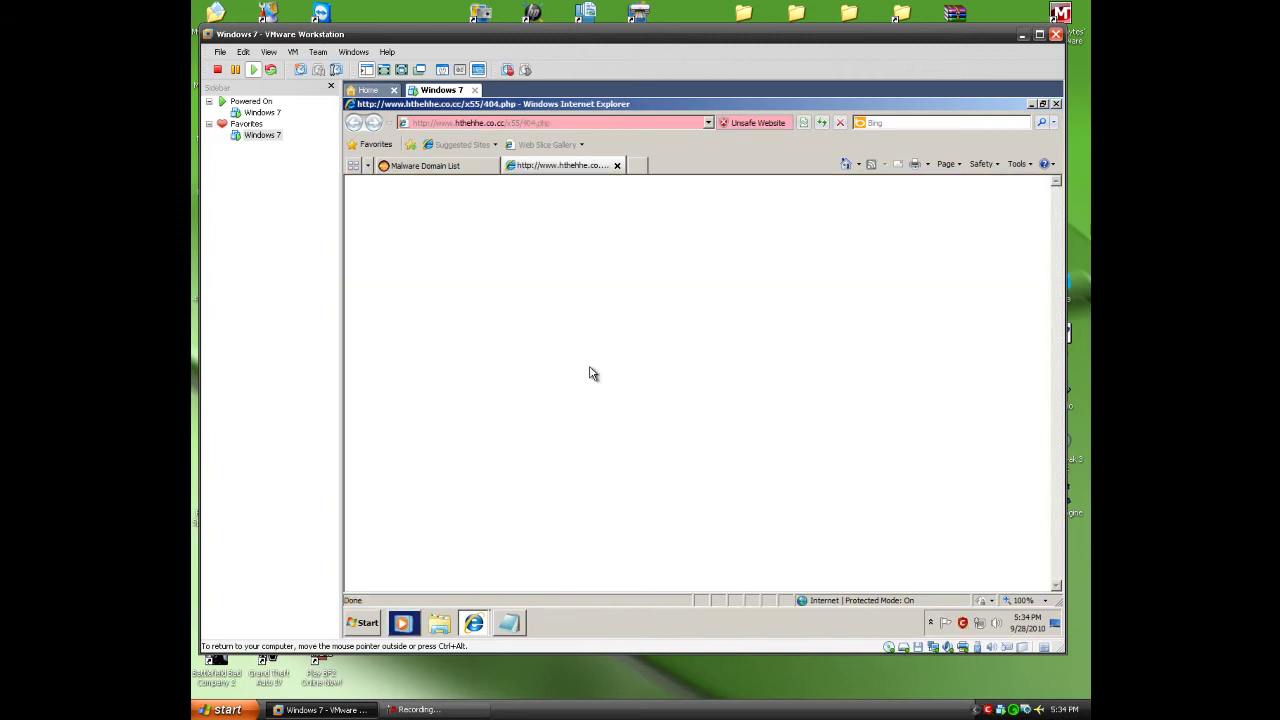
left_click(410, 590)
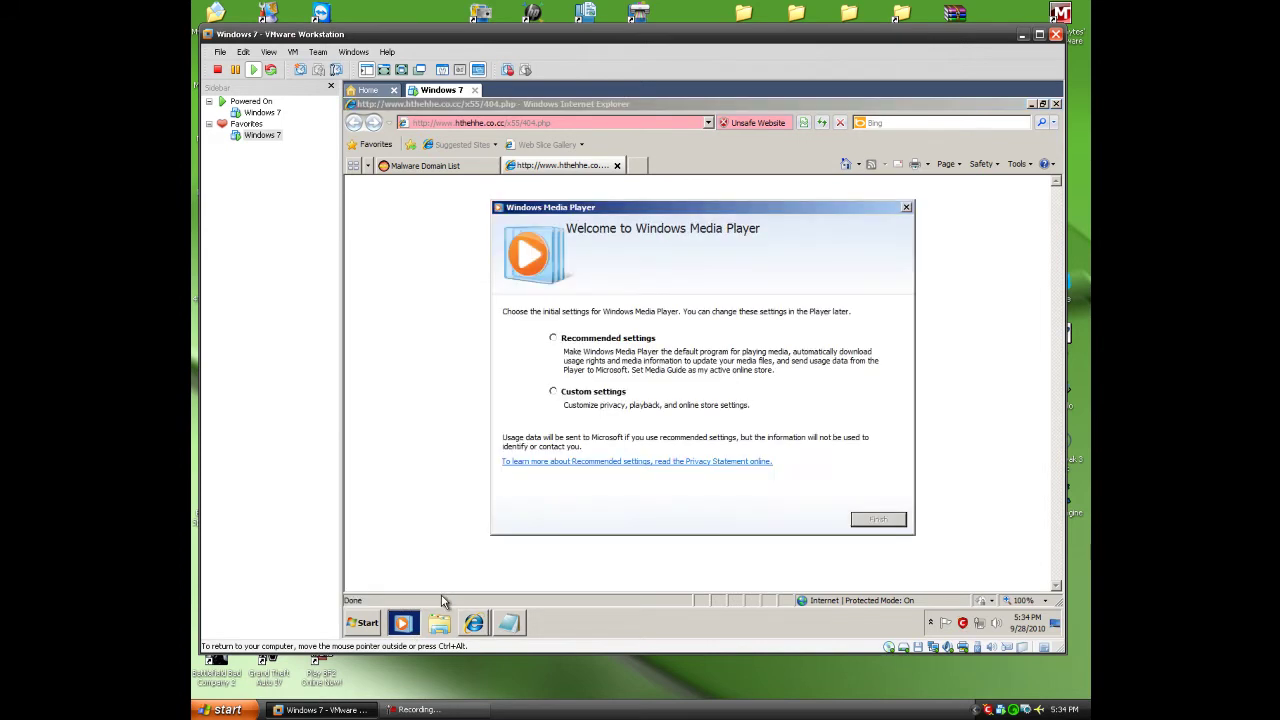
left_click(907, 208)
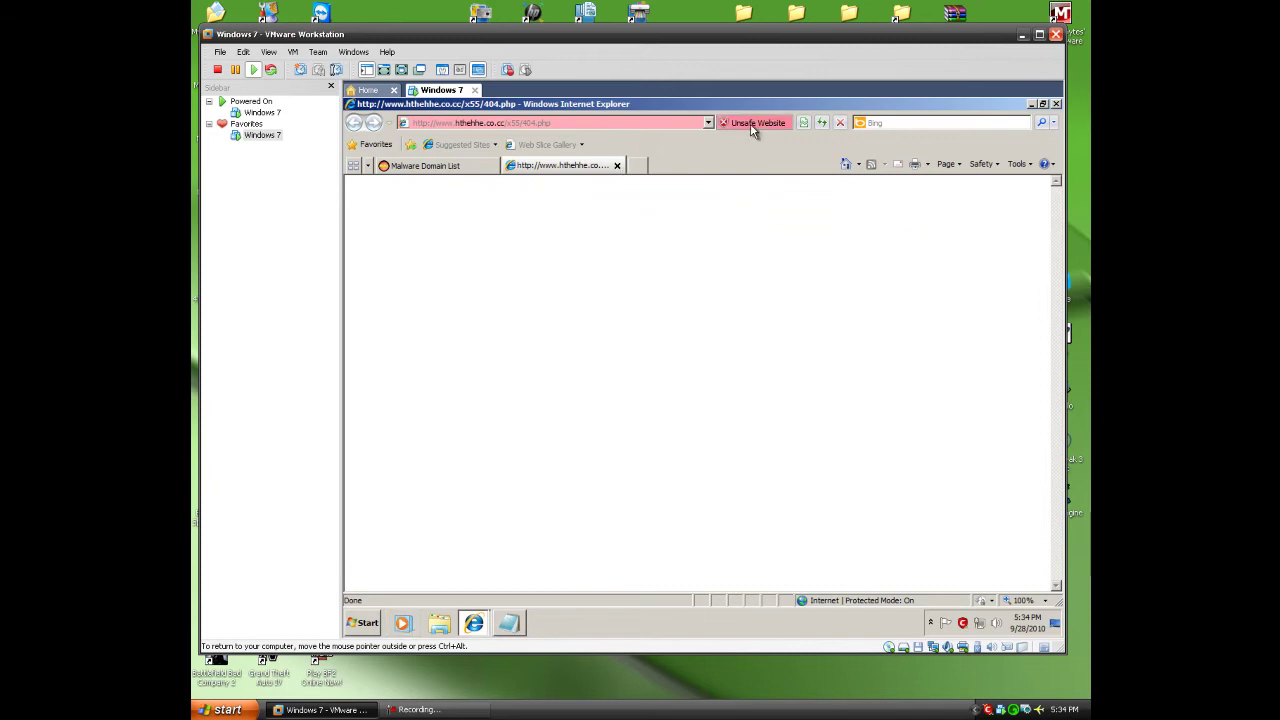
Close the hthehhe.co.cc tab and return to the Malware Domain List
left_click(617, 165)
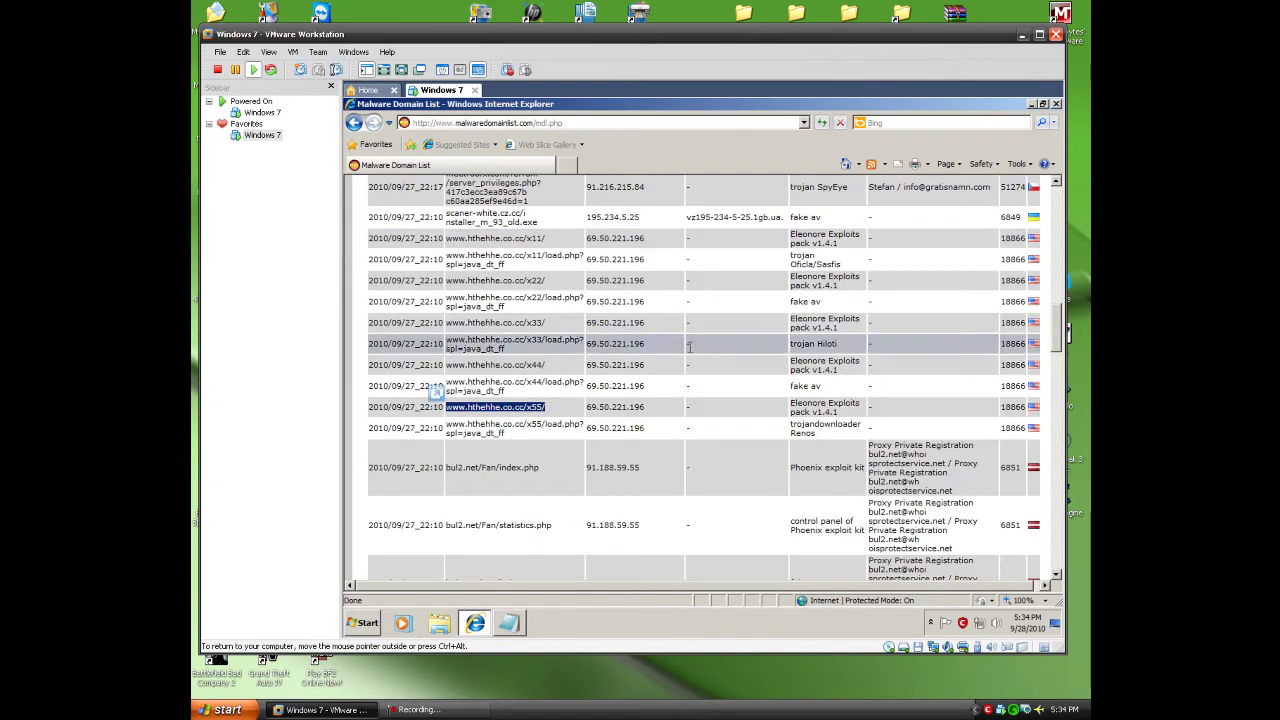
scroll(669, 376, "down", 3)
double_click(500, 461)
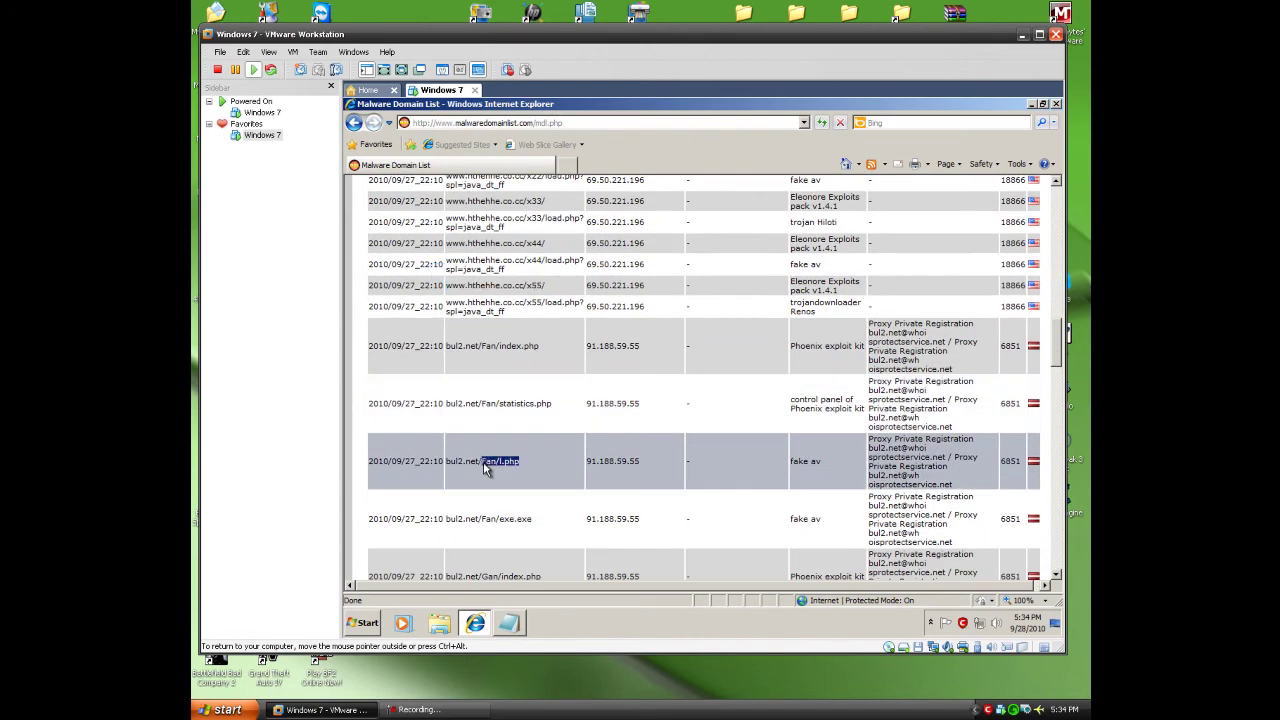
left_click(474, 462)
Find the y2yerug.kvadrat-malevi4a.ru zeus link and load it in a new tab
scroll(556, 470, "down", 6)
scroll(556, 474, "down", 5)
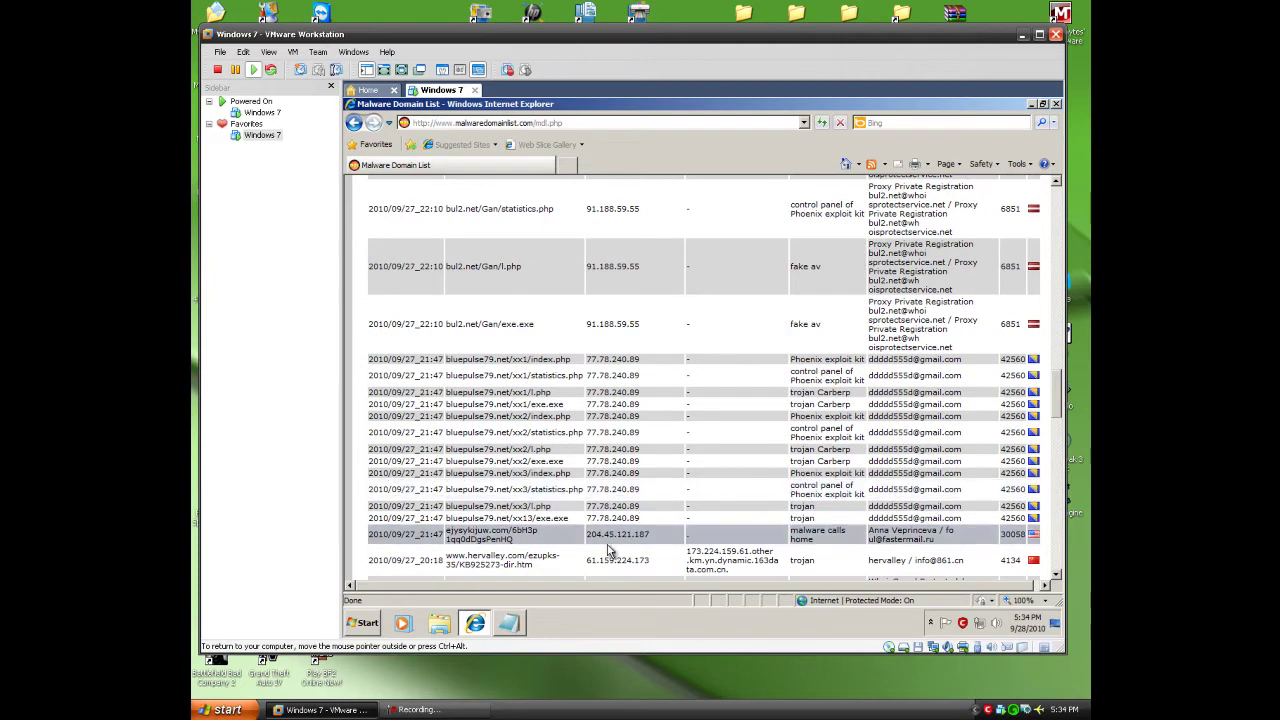
scroll(528, 509, "down", 12)
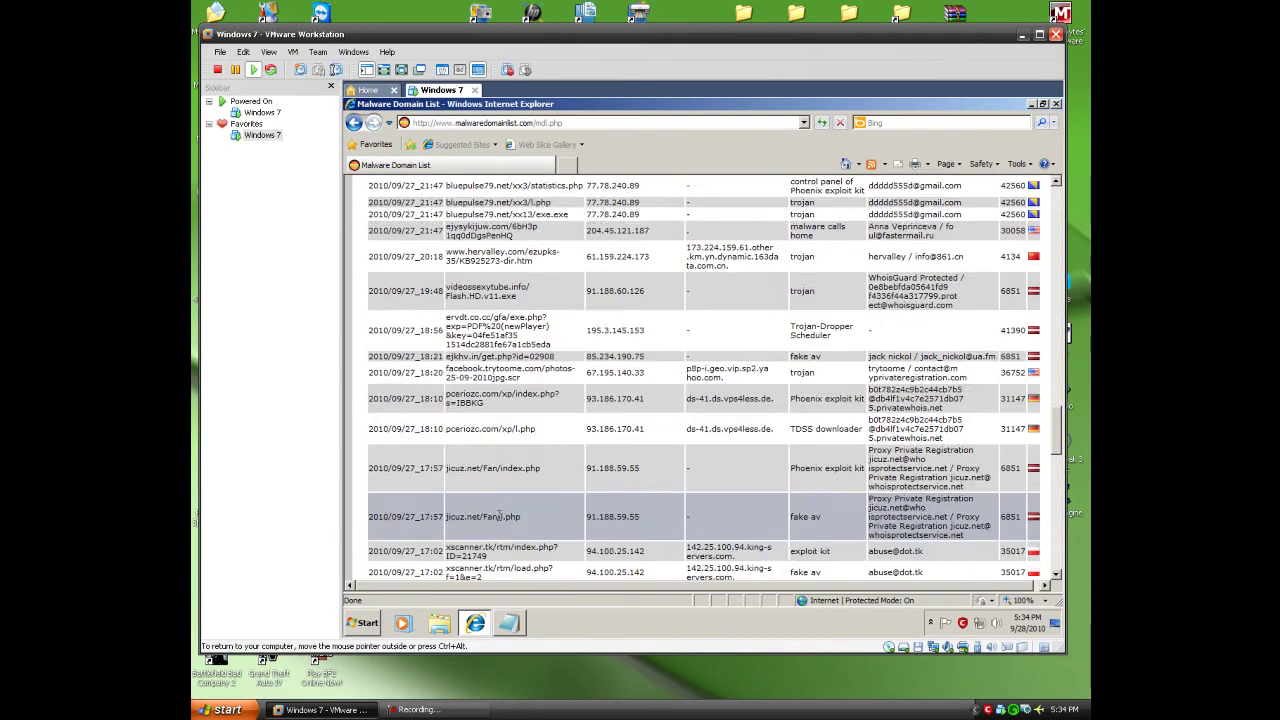
scroll(733, 410, "up", 15)
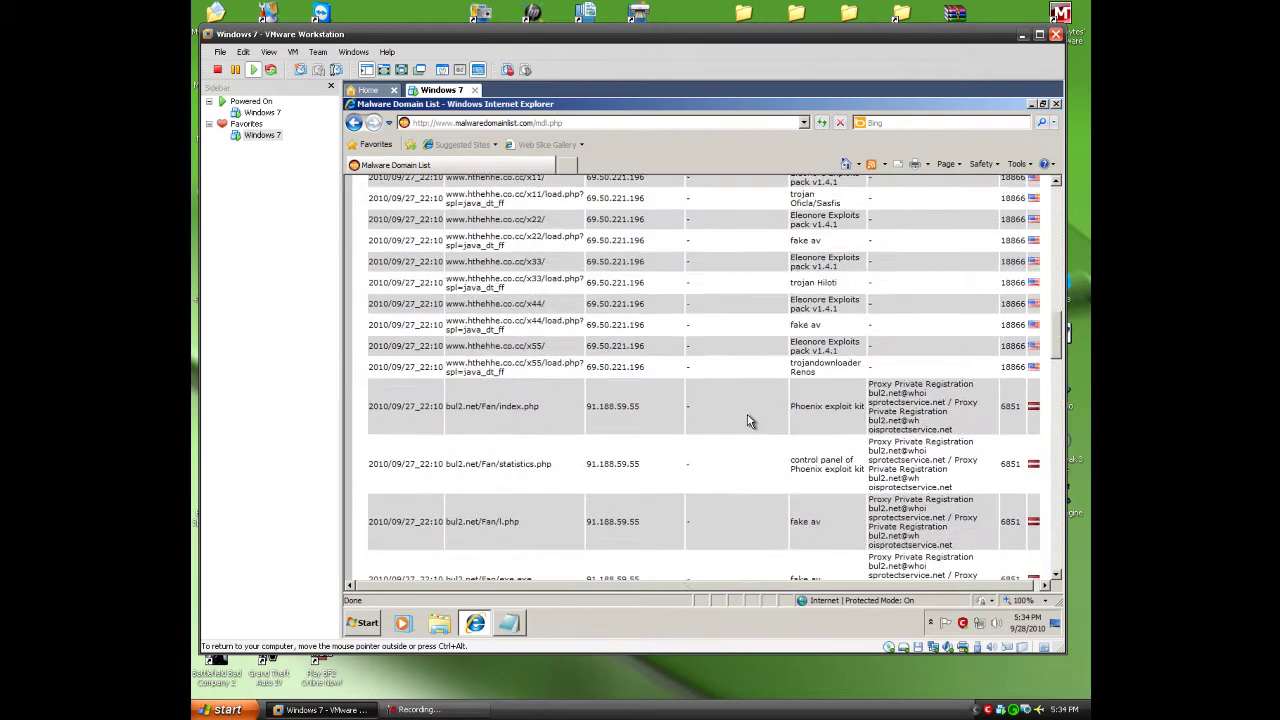
scroll(733, 410, "up", 5)
scroll(733, 410, "down", 1)
left_click_drag(551, 475, 437, 447)
key("ctrl+c")
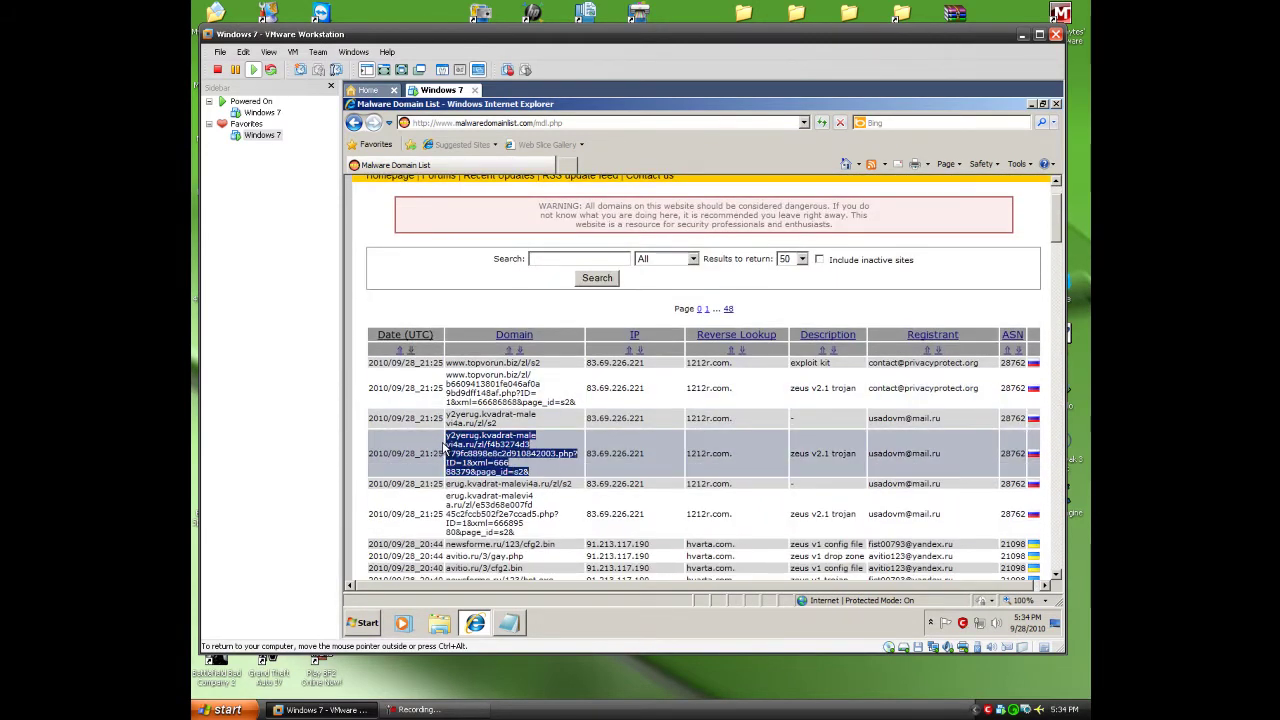
left_click(566, 165)
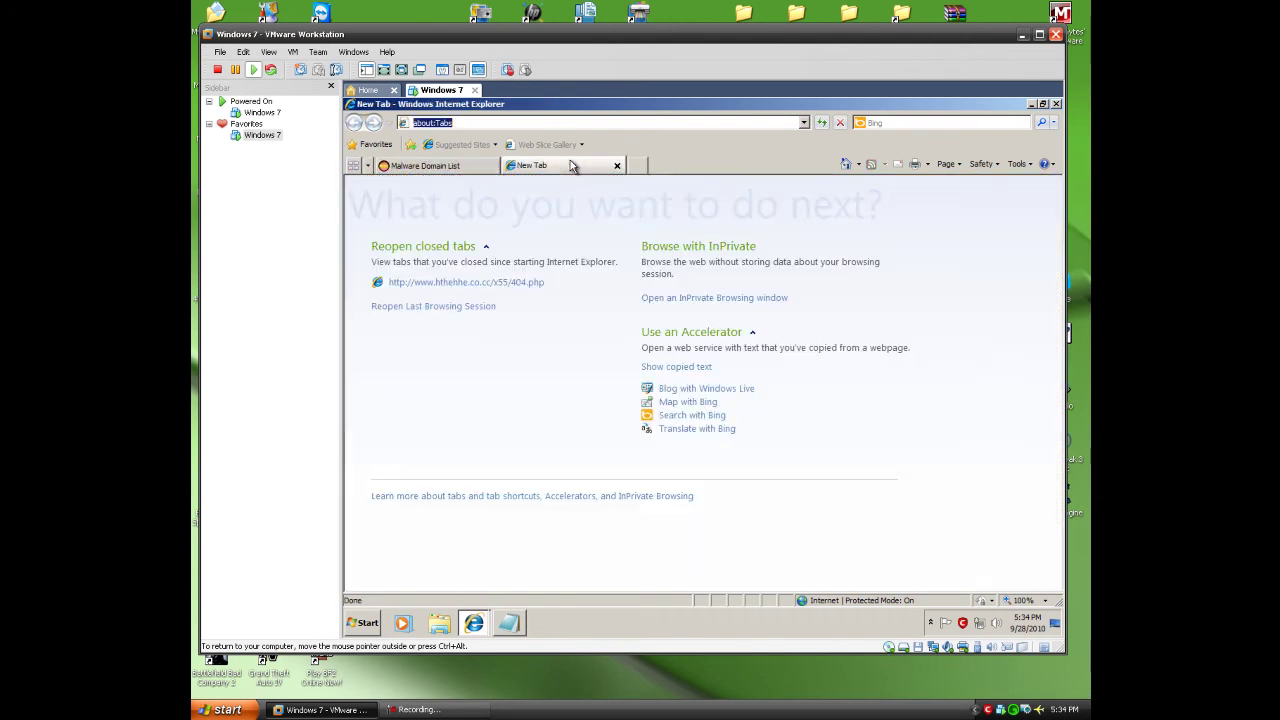
type("y2yerug.kvadrat-malevi4a.ru/zl/f4b3274d3779fc8898e8c2d910842003.php?ID=1&xml=66688379&page_id=s28")
key("Return")
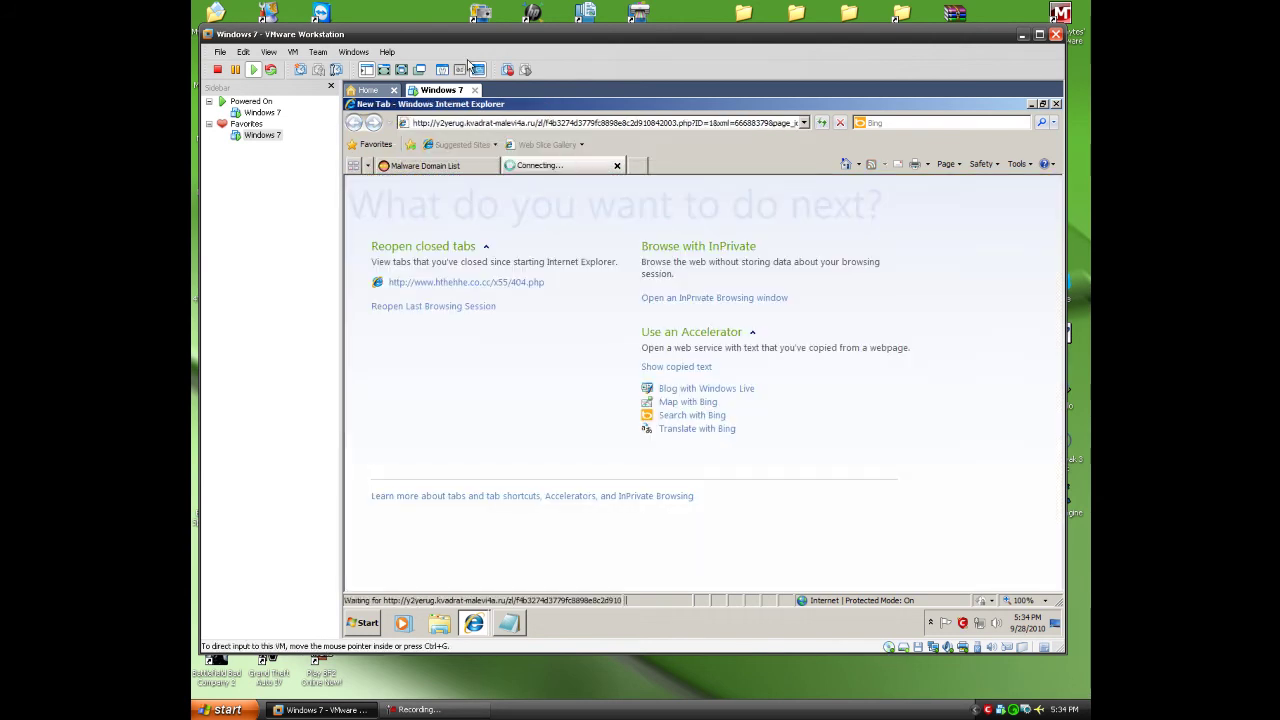
Return the VM to full screen and paste the malware link over the Google tab's address
left_click(401, 70)
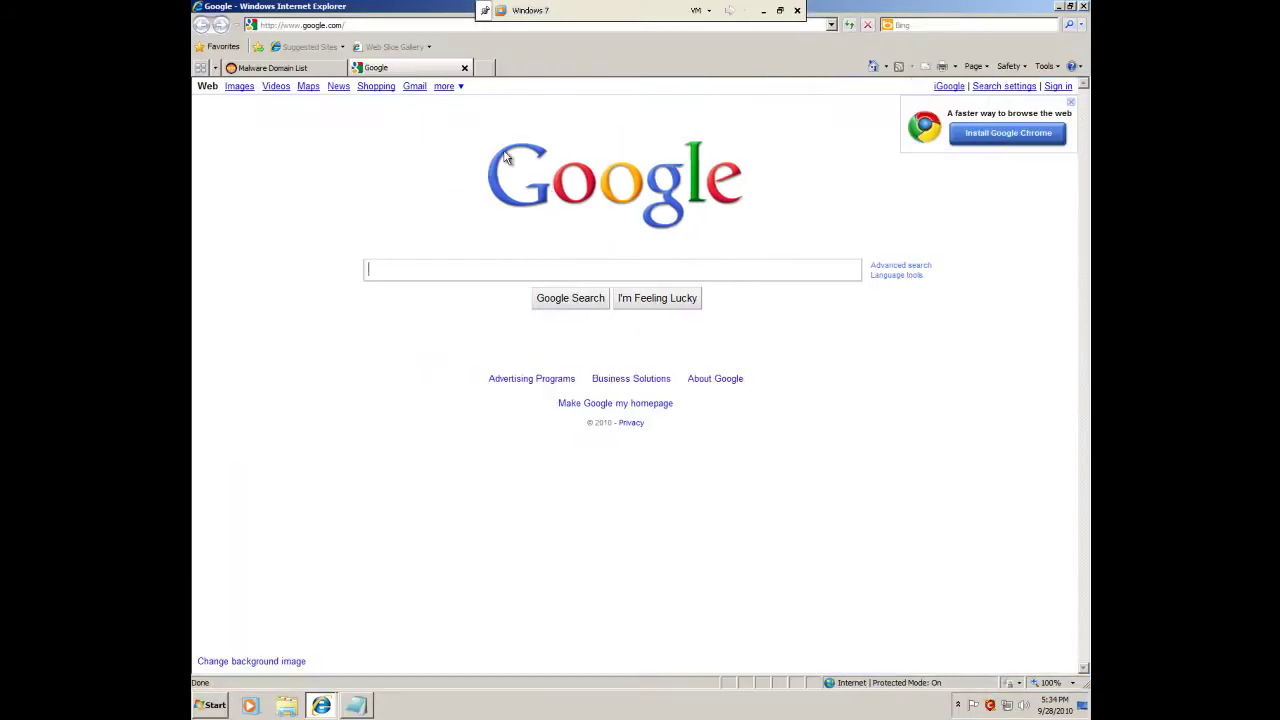
left_click(452, 29)
key("ctrl+v")
key("Return")
Recopy the erug.kvadrat-malevi4a.ru link from the list and load it in the Google tab
left_click(300, 68)
left_click_drag(475, 440, 380, 400)
left_click(380, 400)
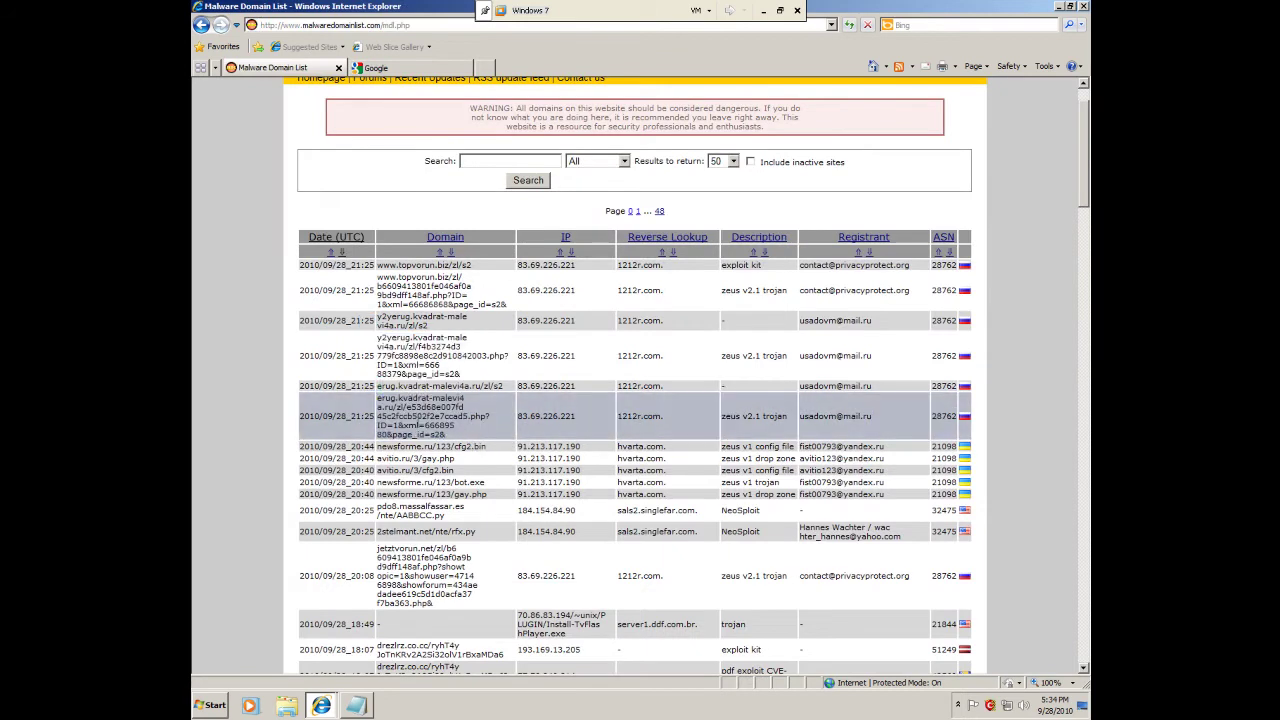
left_click_drag(450, 440, 378, 398)
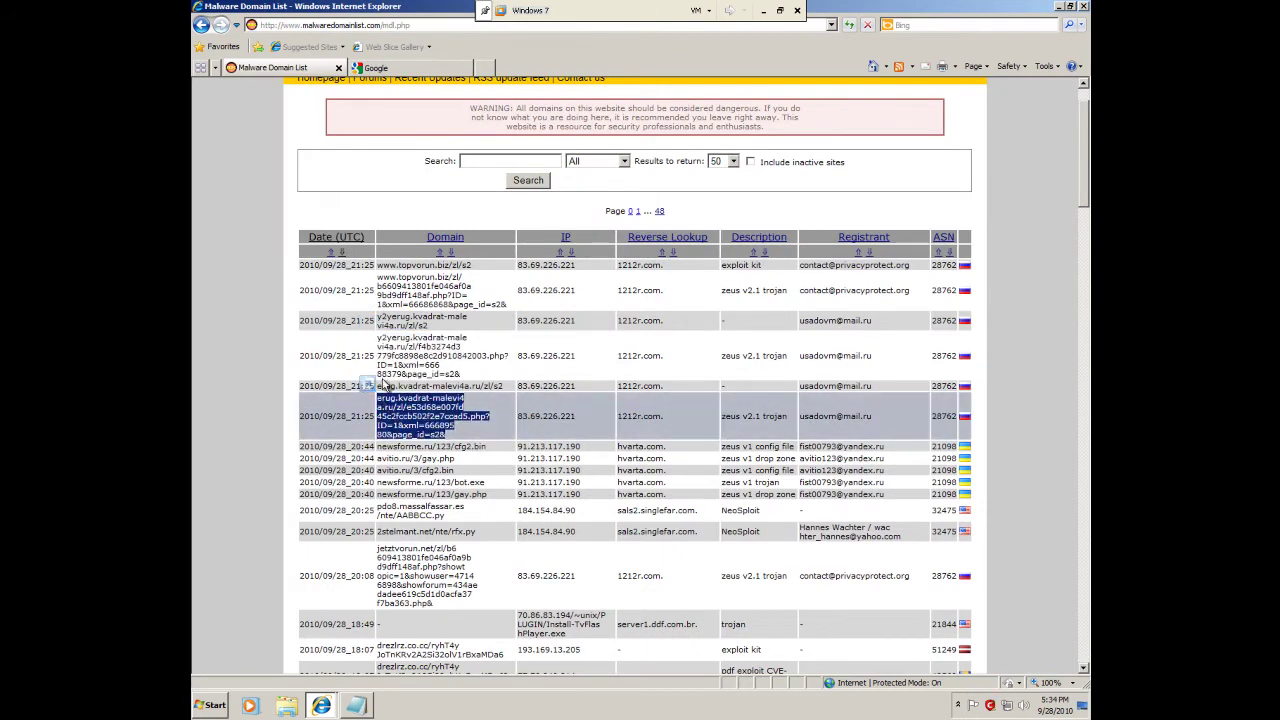
left_click(405, 68)
left_click(419, 25)
key("ctrl+v")
key("Return")
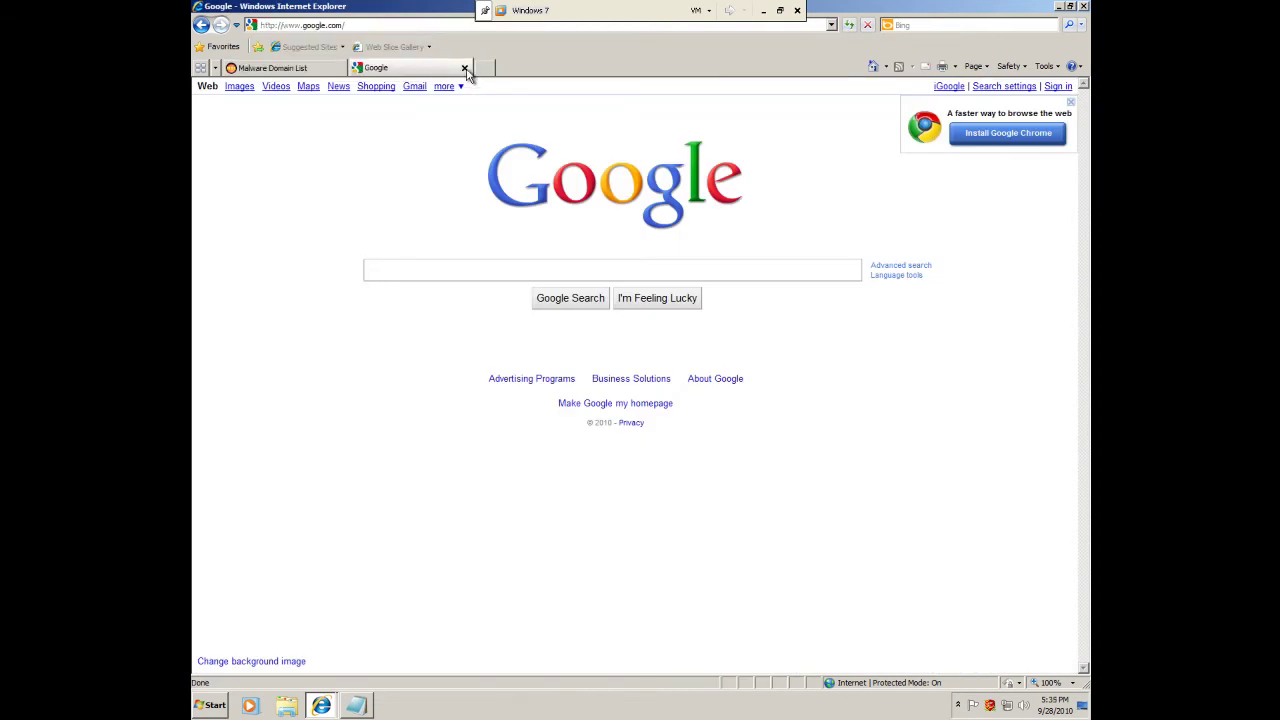
Close the Google tab and open the newsforme.ru/123/bot.exe link in a new tab
left_click(464, 67)
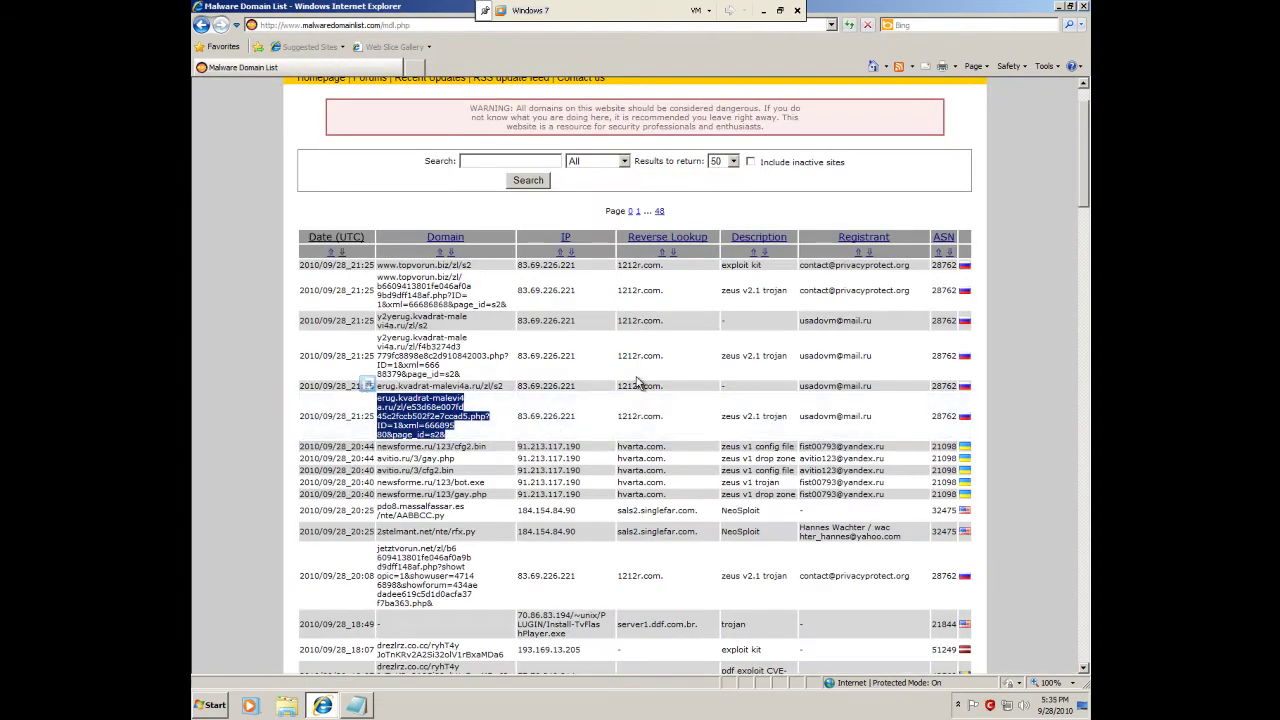
left_click(490, 484)
left_click_drag(490, 484, 388, 493)
key("ctrl+c")
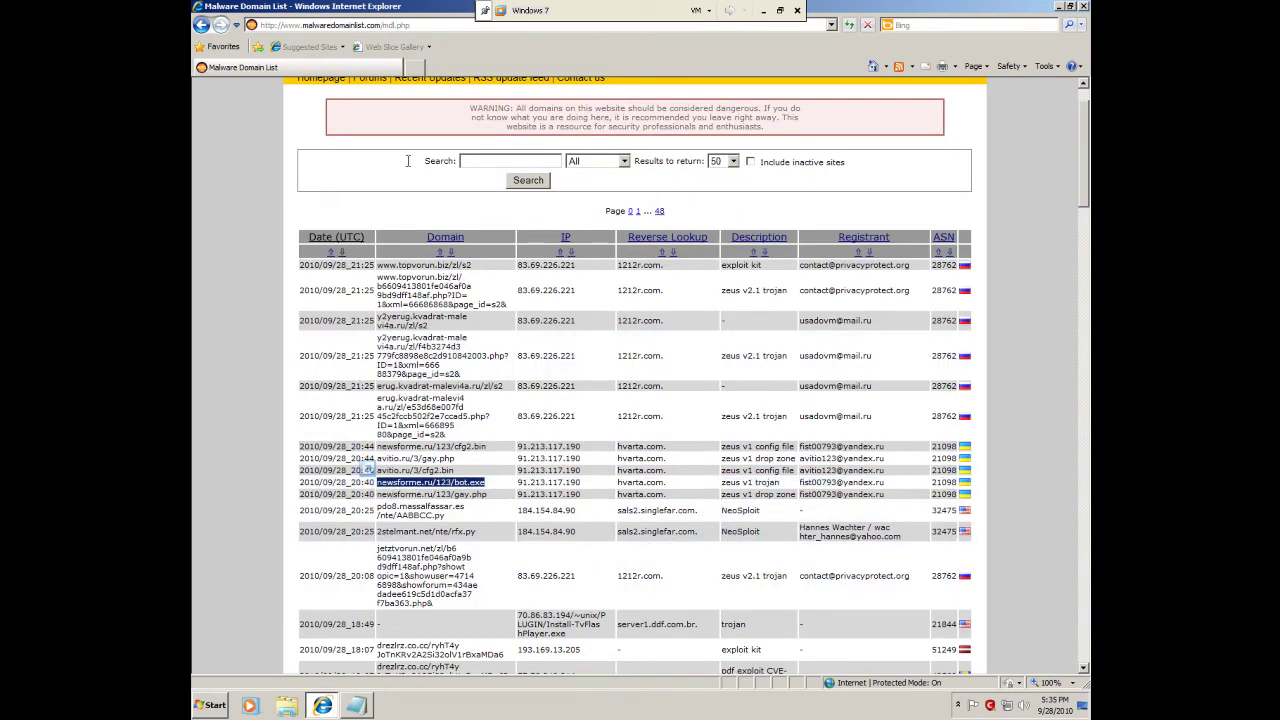
left_click(416, 75)
key("ctrl+v")
key("Return")
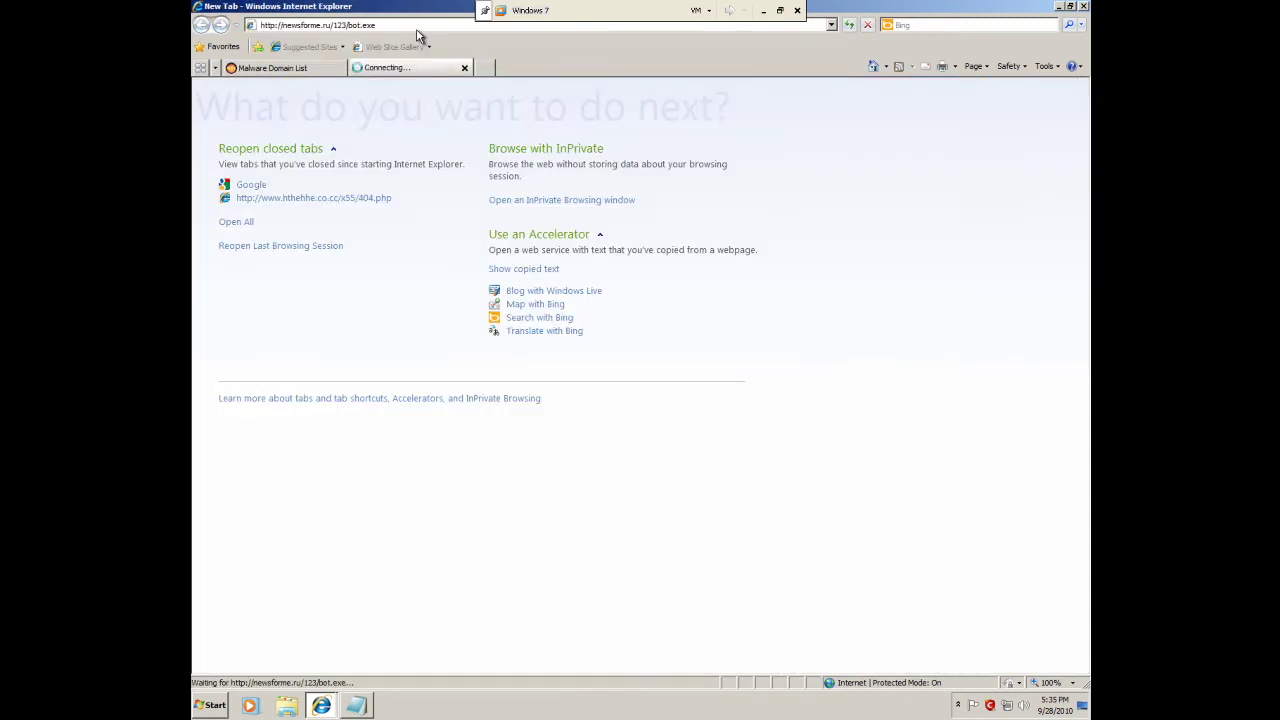
Run the downloaded bot.exe, block it twice in Comodo Defense+, and dismiss the access error
left_click(628, 364)
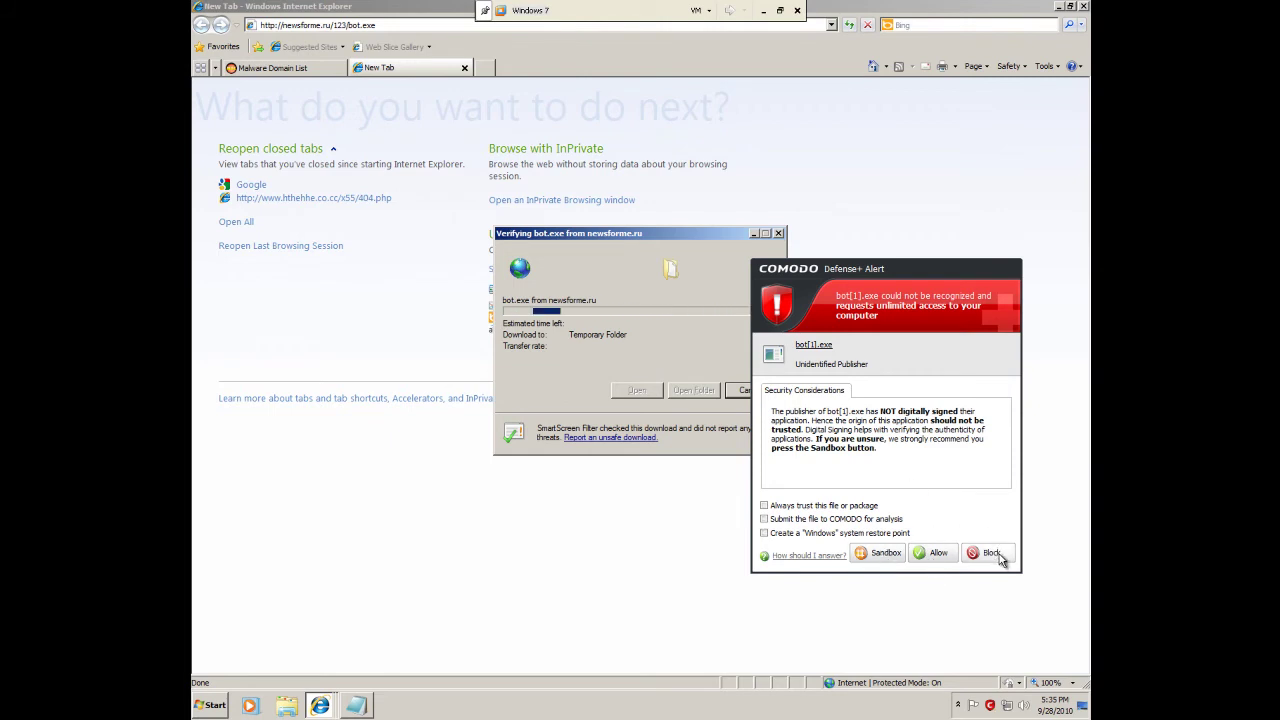
left_click(990, 553)
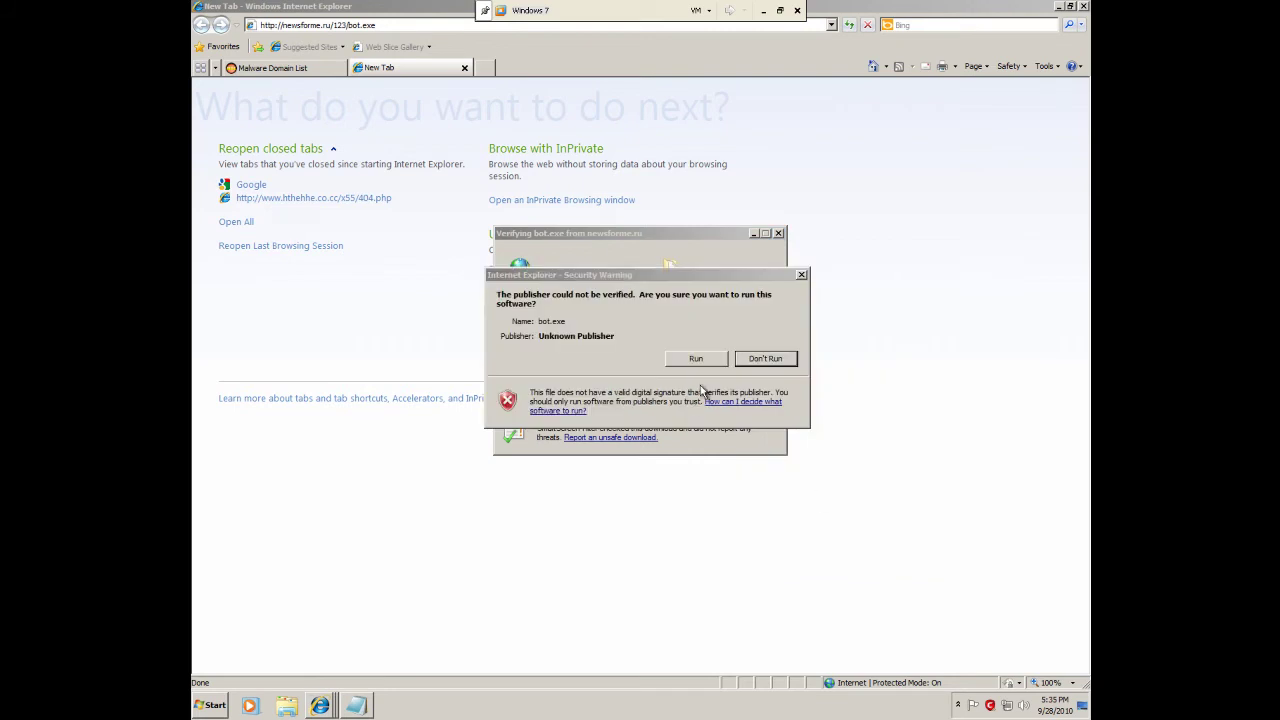
left_click(693, 360)
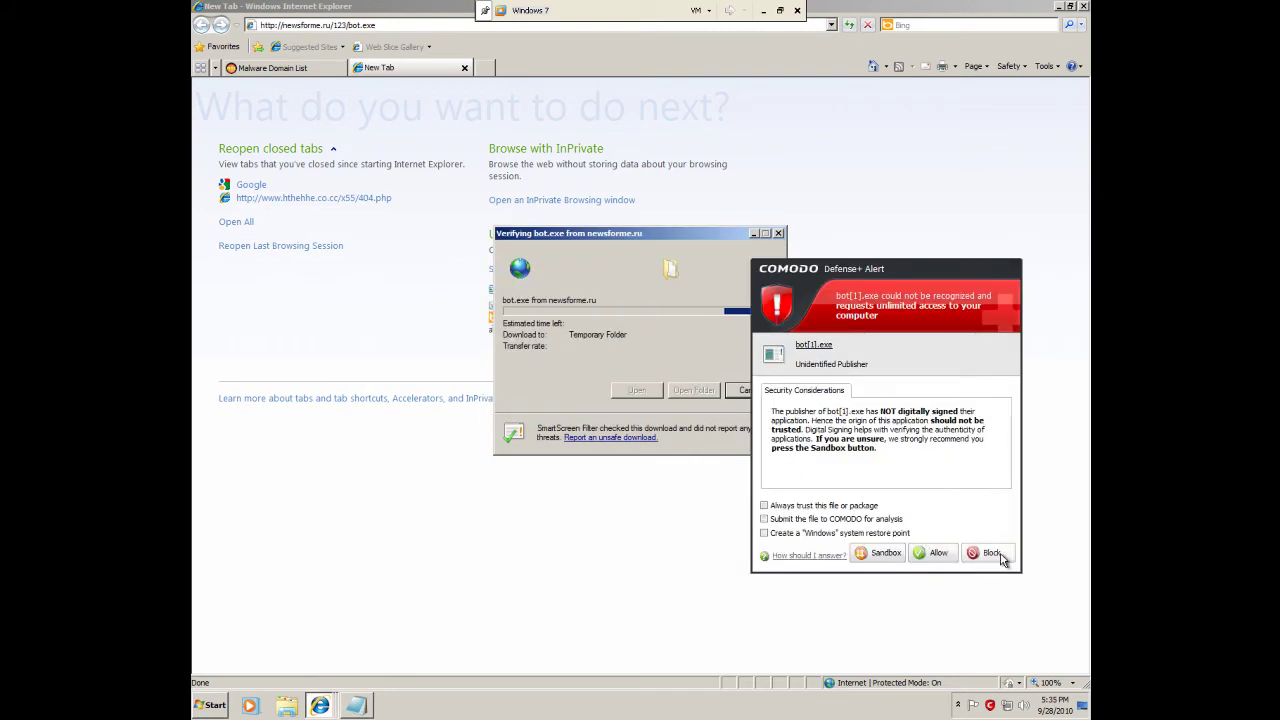
left_click(990, 553)
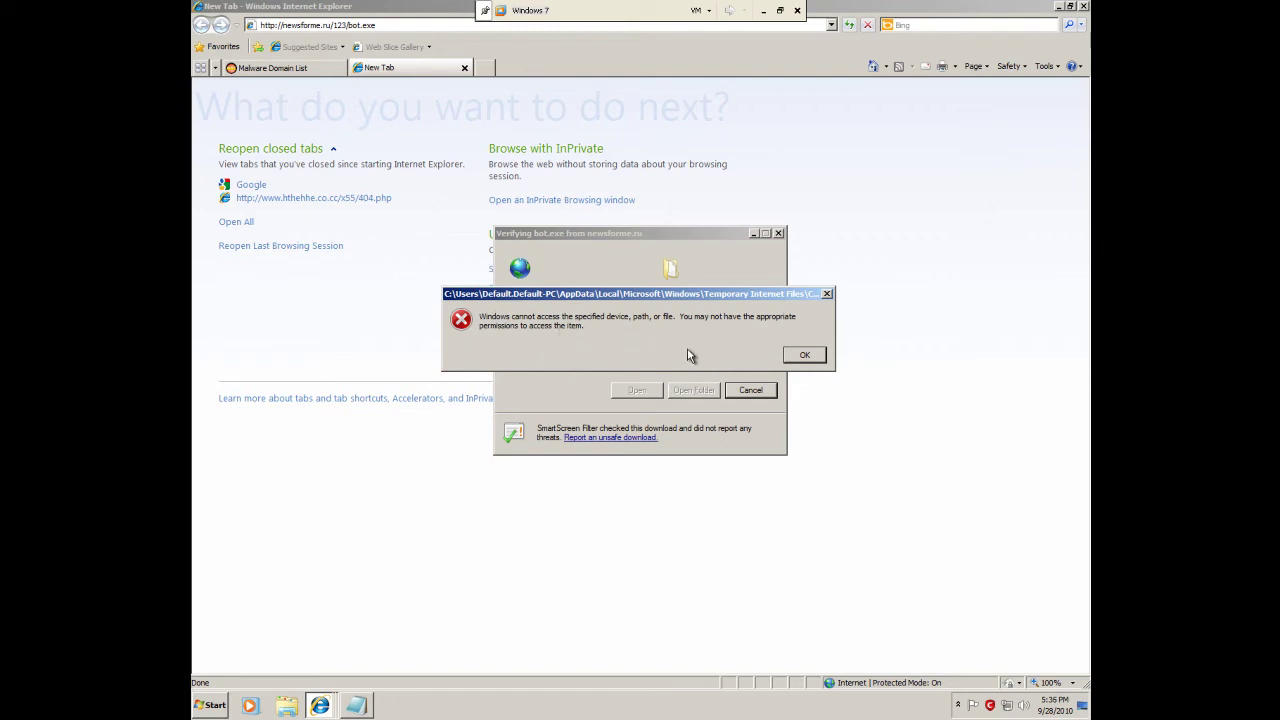
left_click(804, 356)
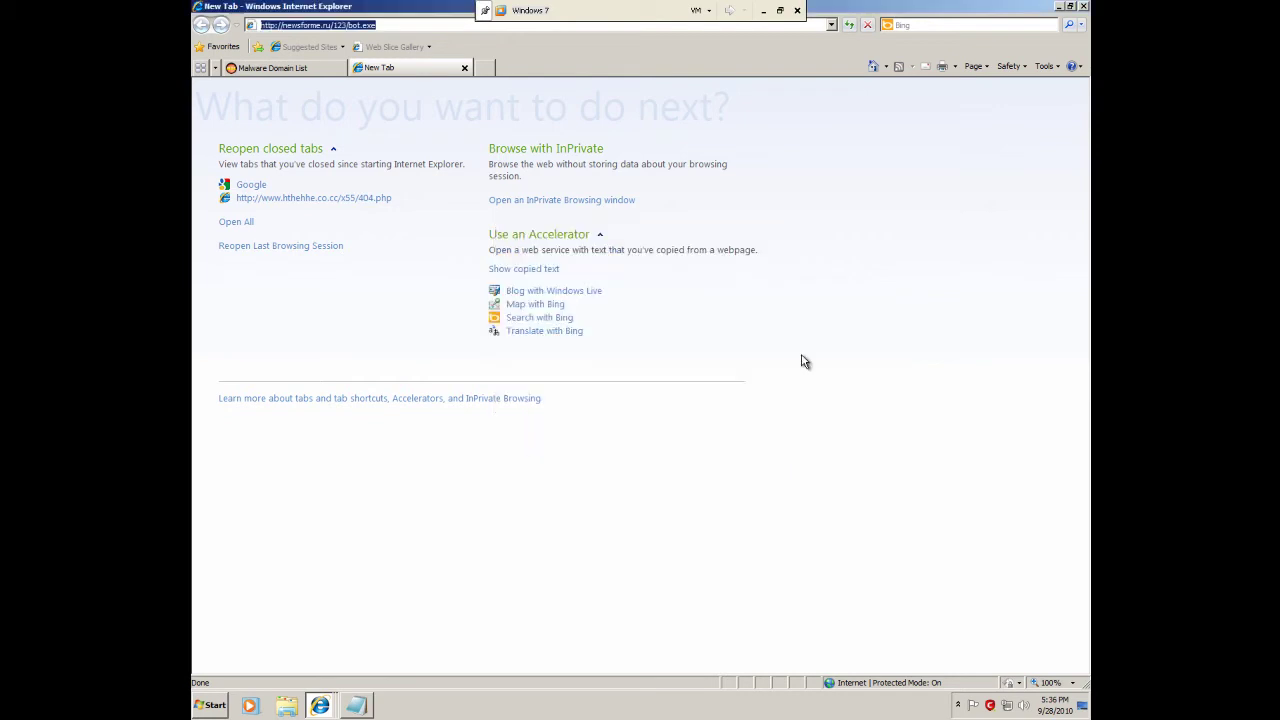
Drag the hthehhe.co.cc/x33 load.php link from the list into the new tab
left_click(290, 68)
scroll(557, 380, "down", 5)
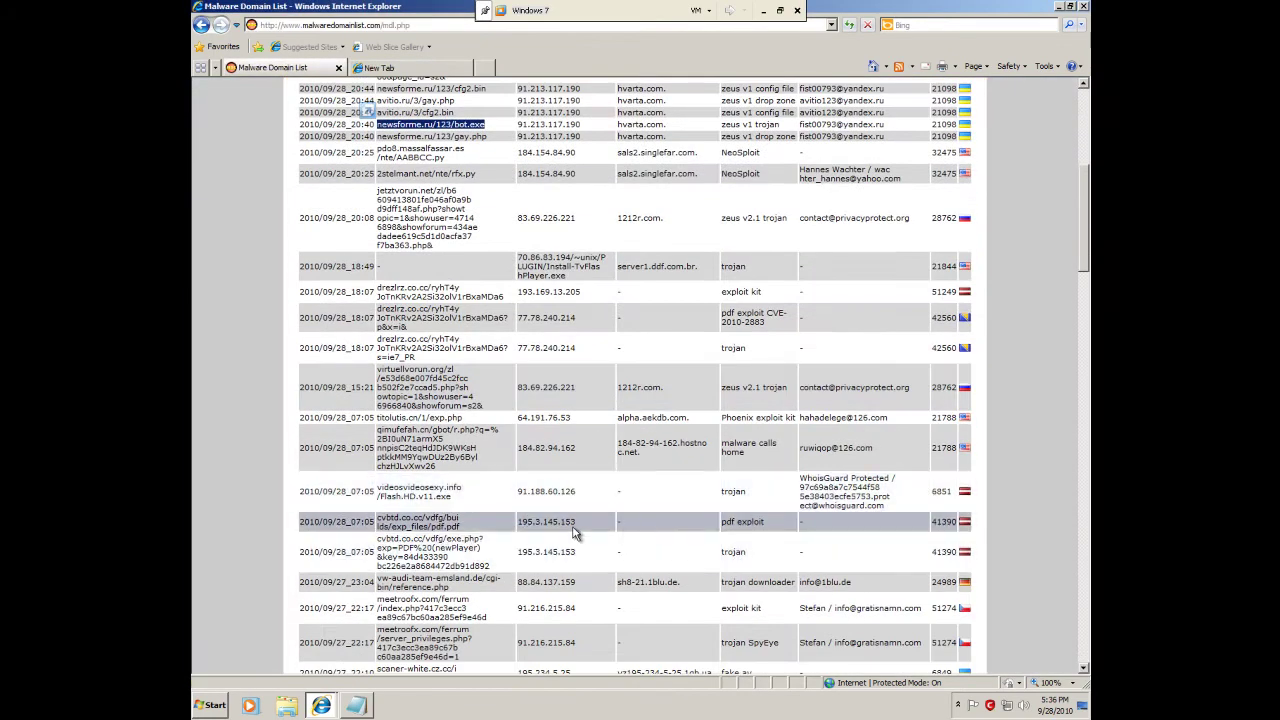
scroll(600, 540, "down", 5)
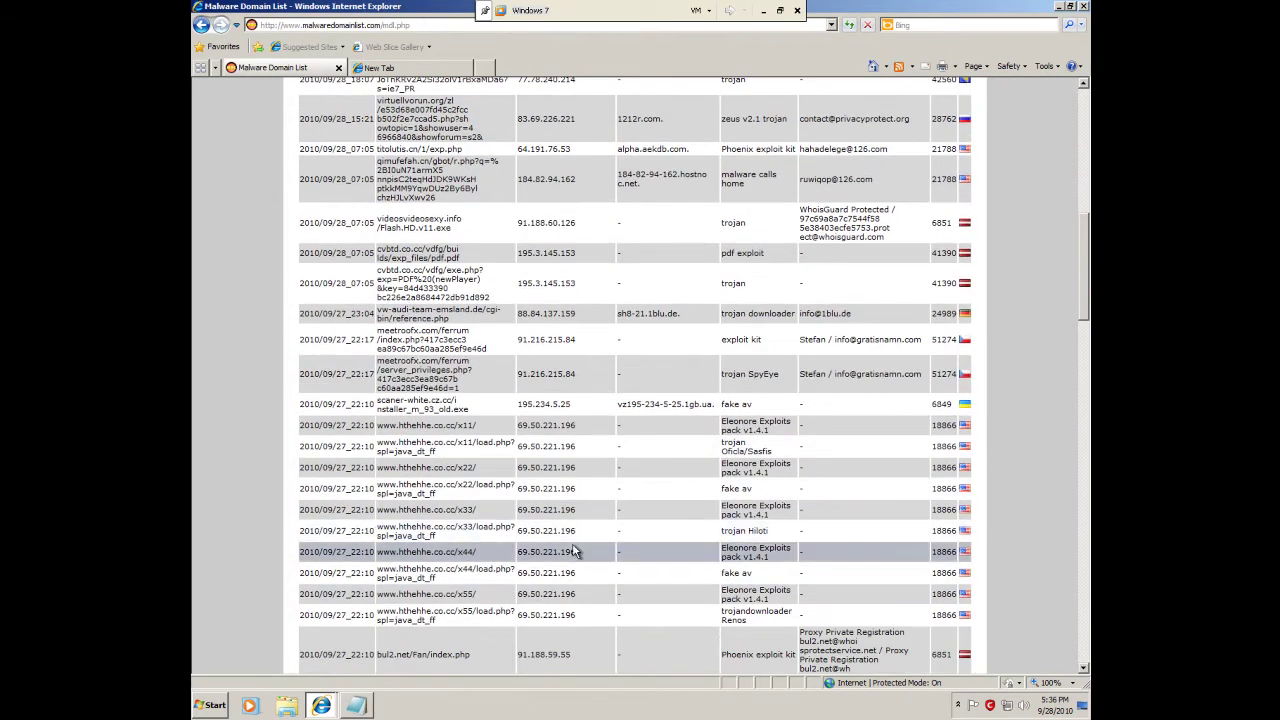
left_click_drag(476, 540, 422, 37)
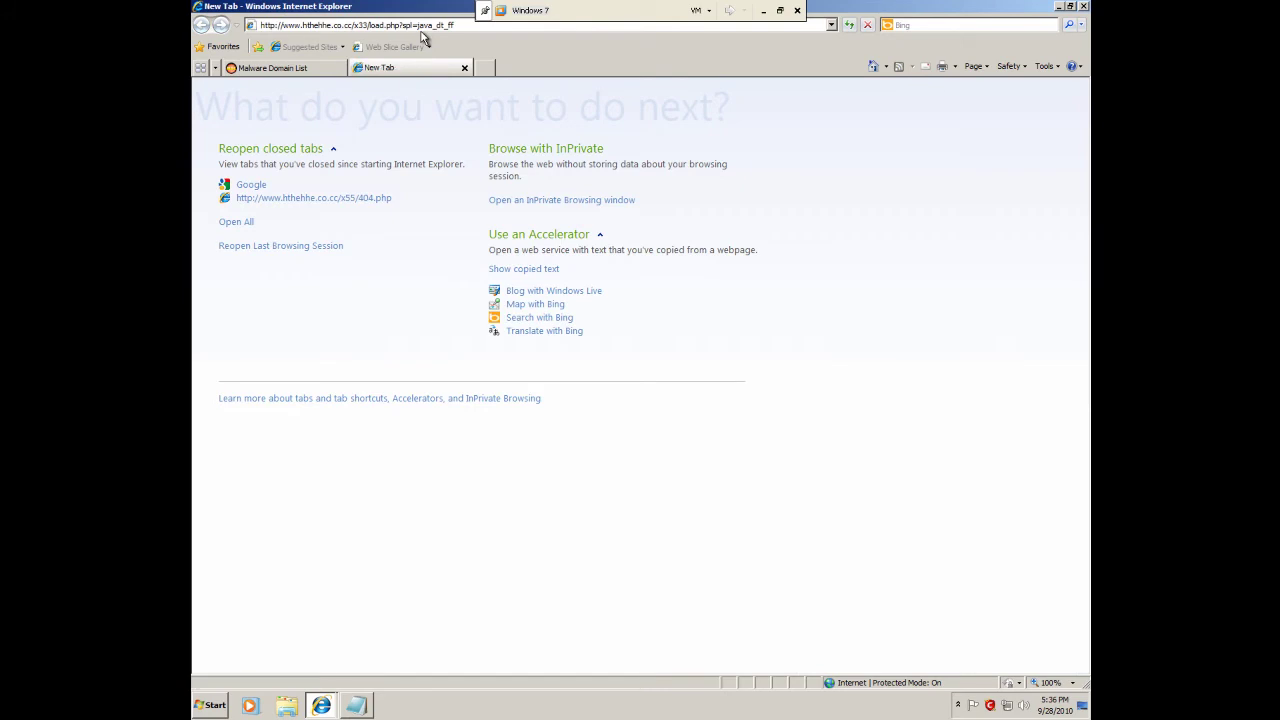
Download and run load.exe despite the warnings, then dismiss Comodo's isolation alert
left_click(622, 358)
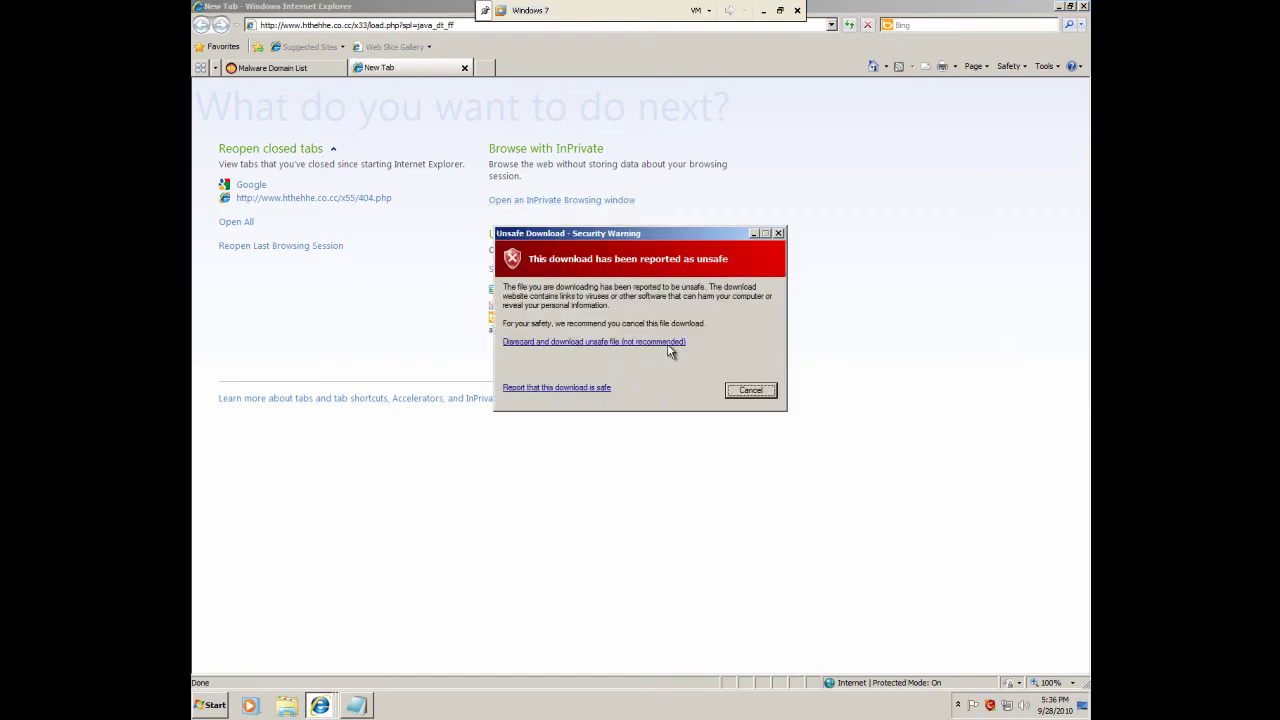
left_click(669, 342)
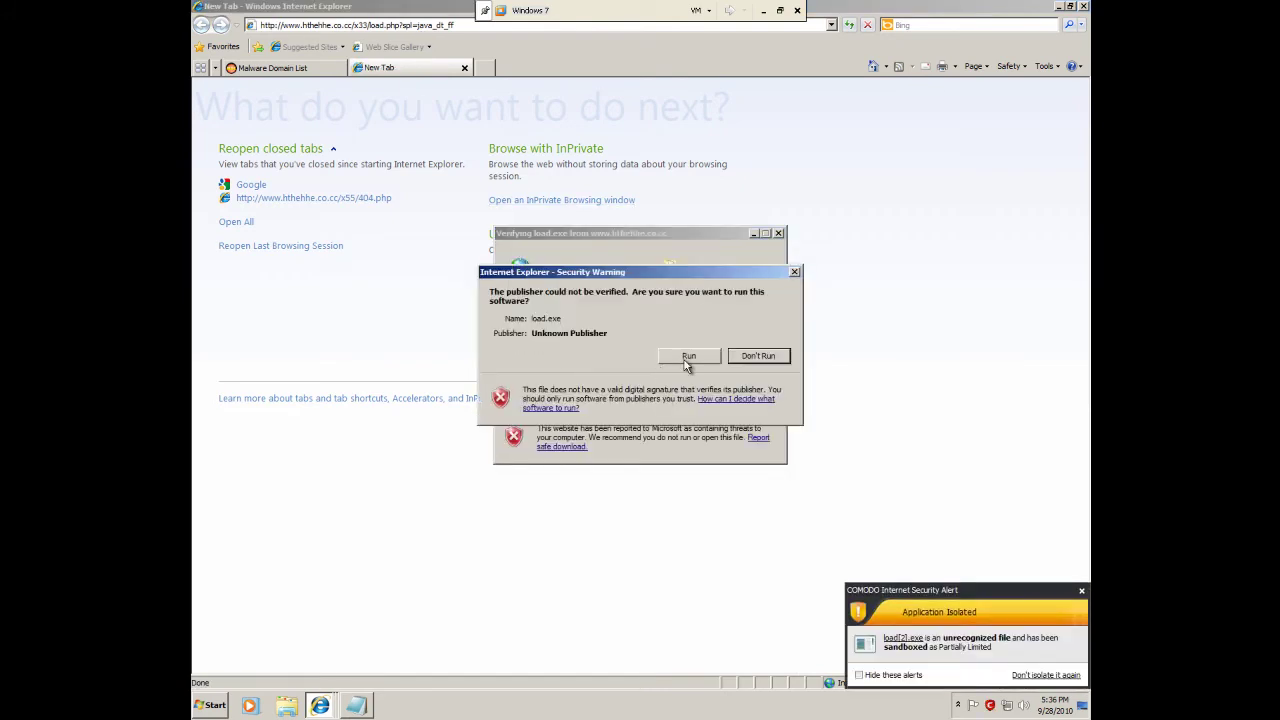
left_click(686, 360)
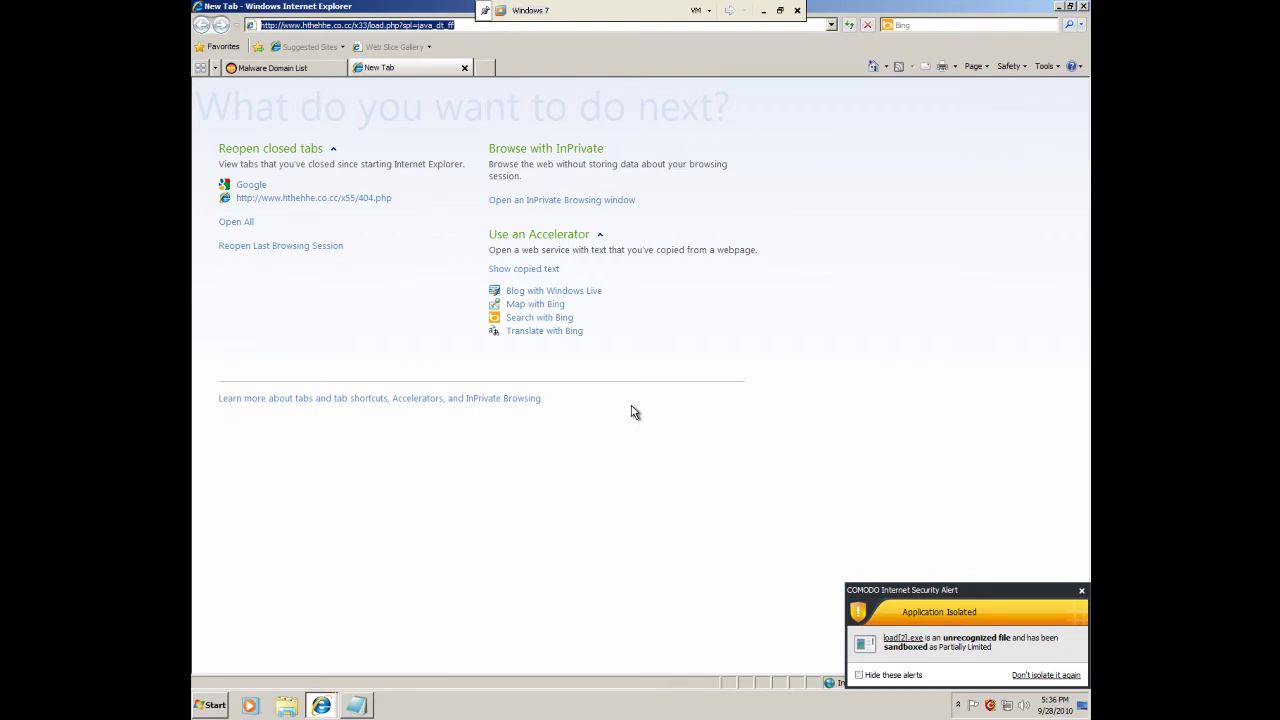
left_click(1081, 592)
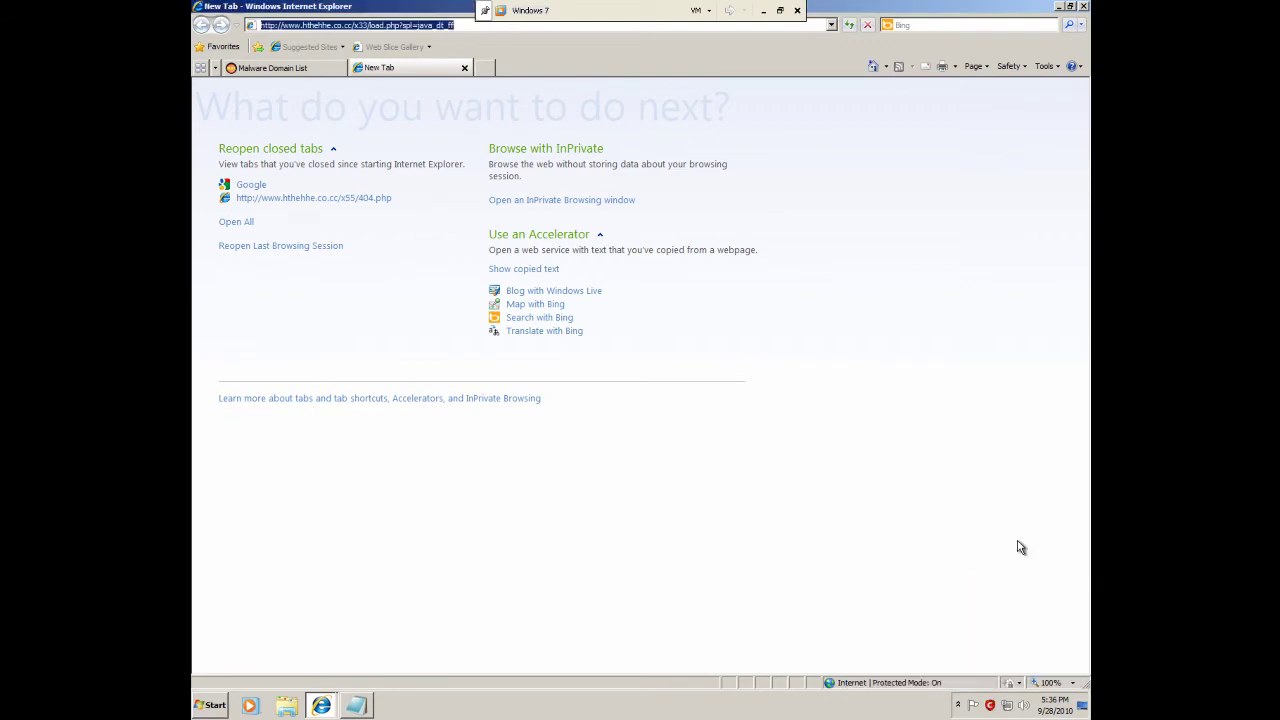
Return to the Malware Domain List and go to page 1
left_click(276, 68)
scroll(485, 360, "down", 4)
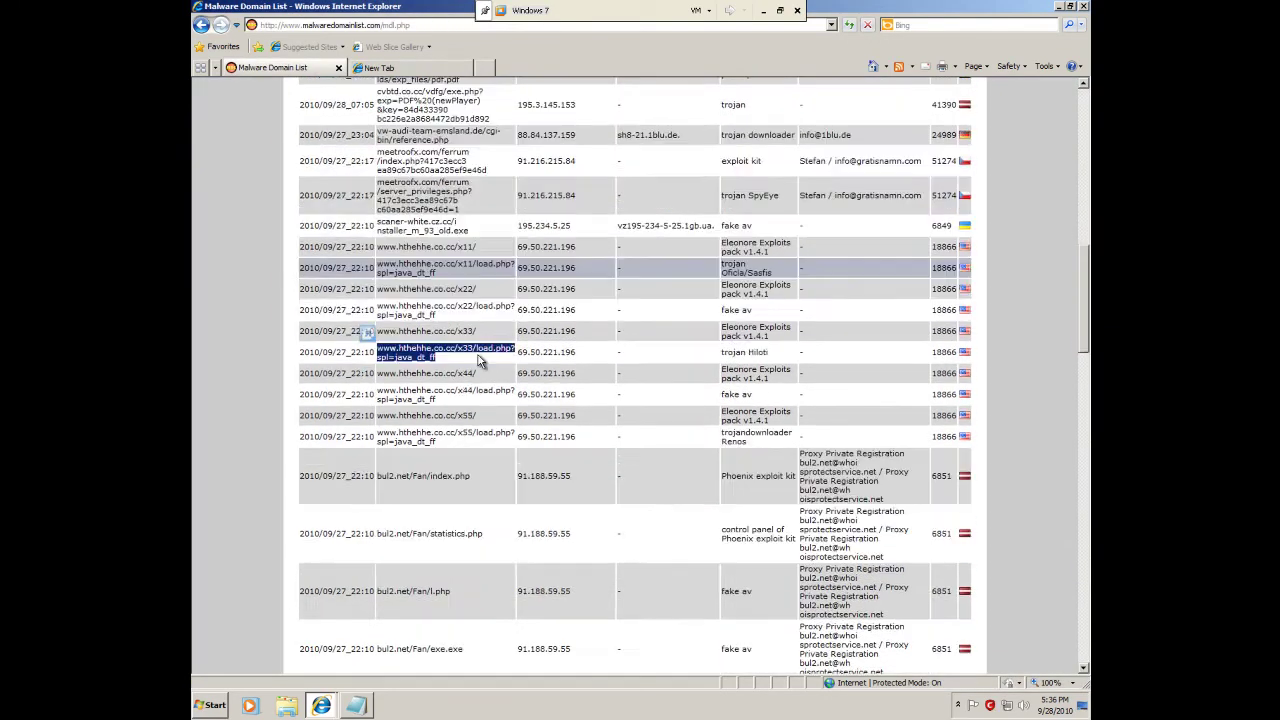
scroll(510, 385, "down", 4)
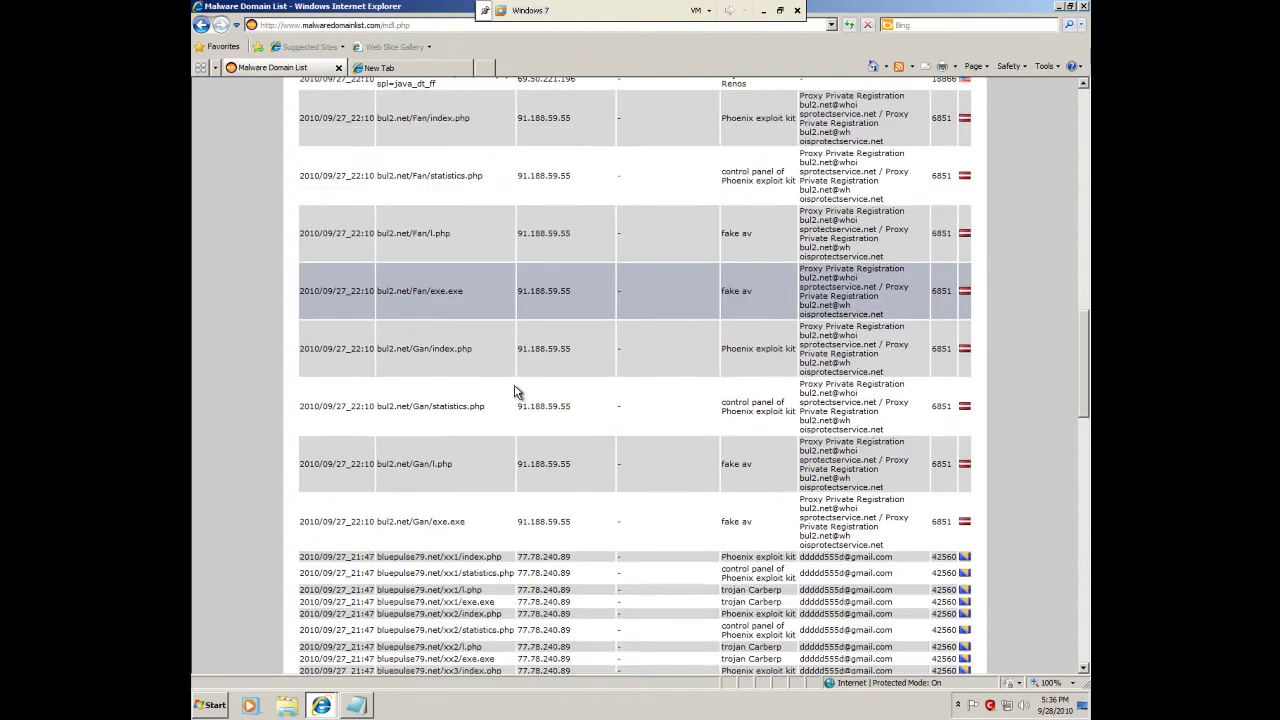
scroll(510, 390, "down", 3)
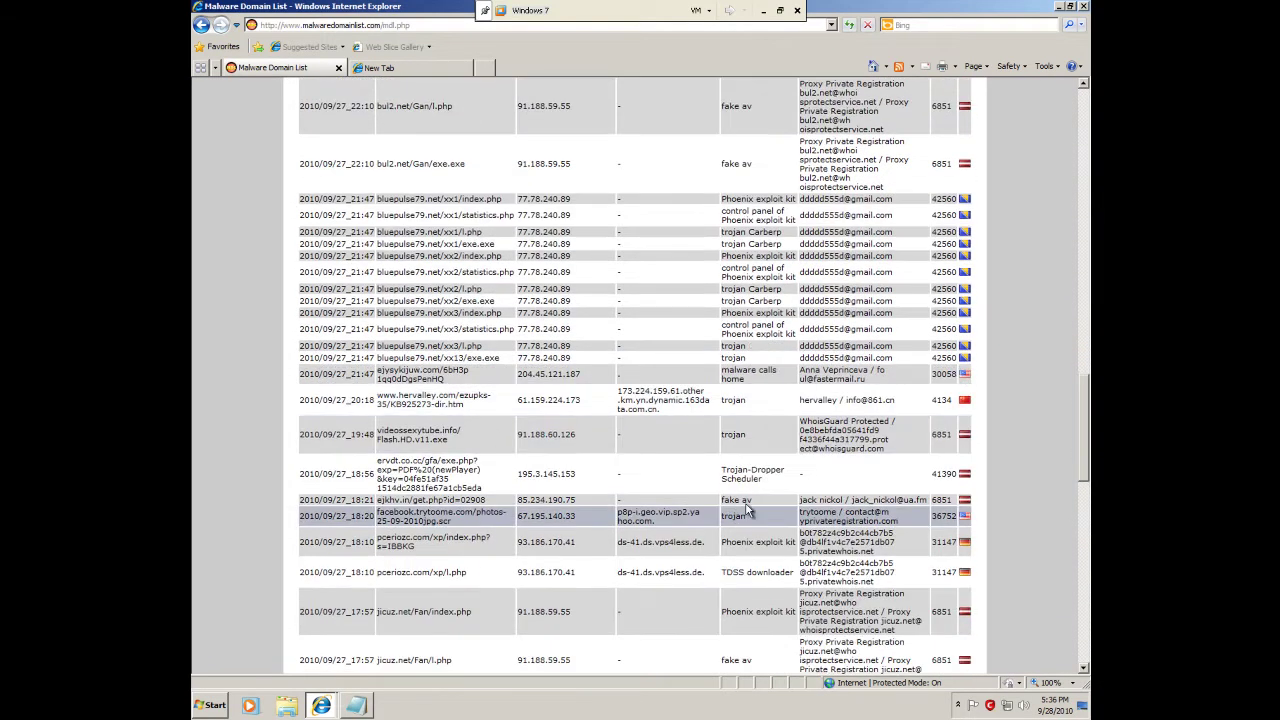
scroll(755, 500, "down", 2)
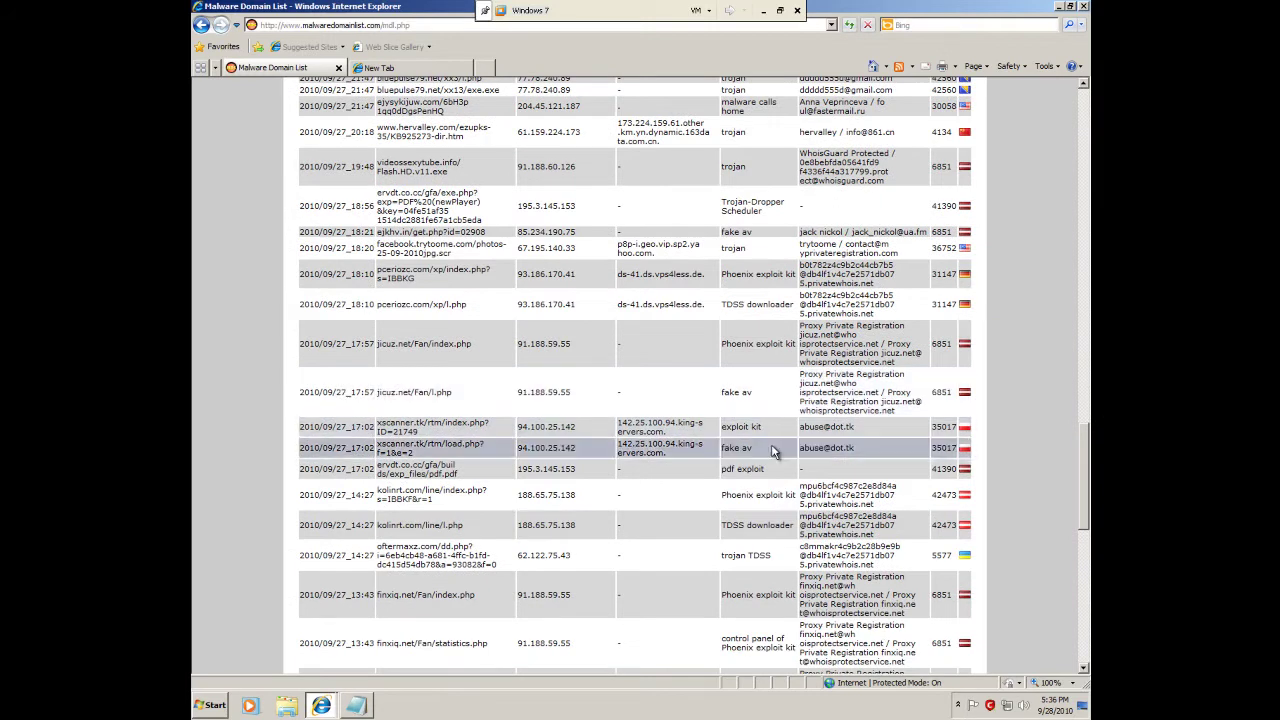
scroll(778, 525, "down", 1)
scroll(778, 524, "down", 8)
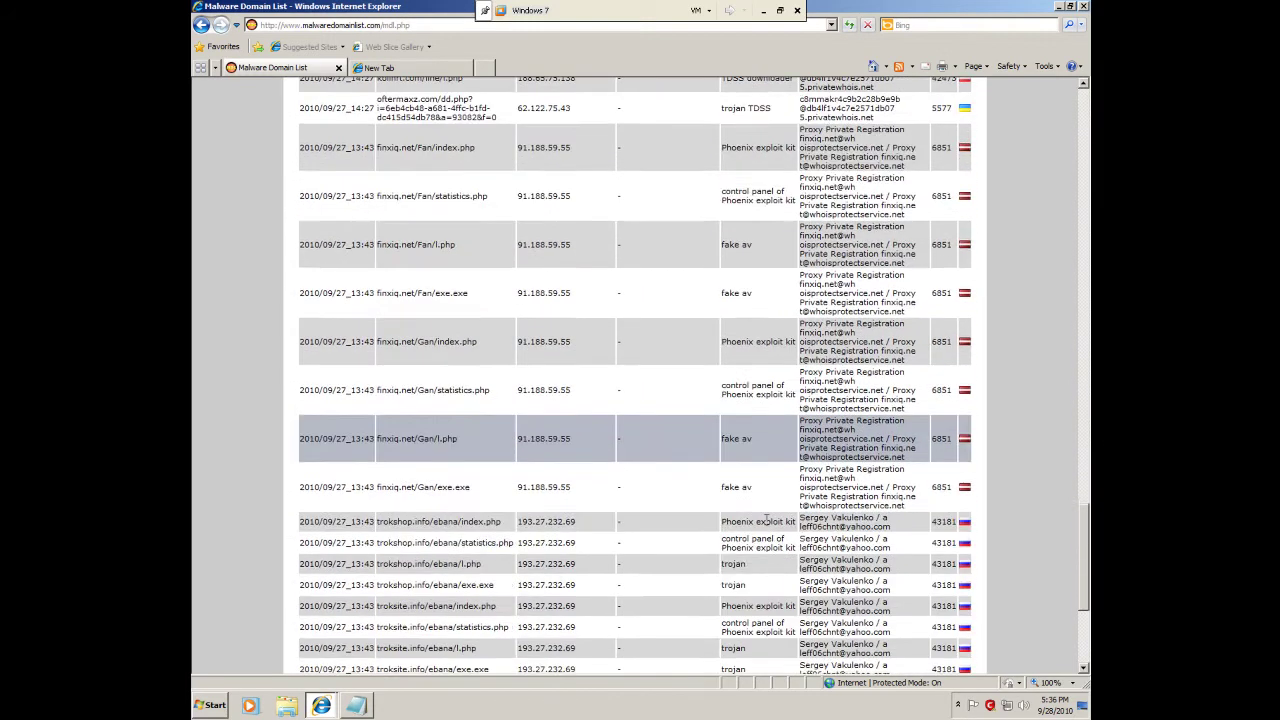
scroll(768, 518, "down", 3)
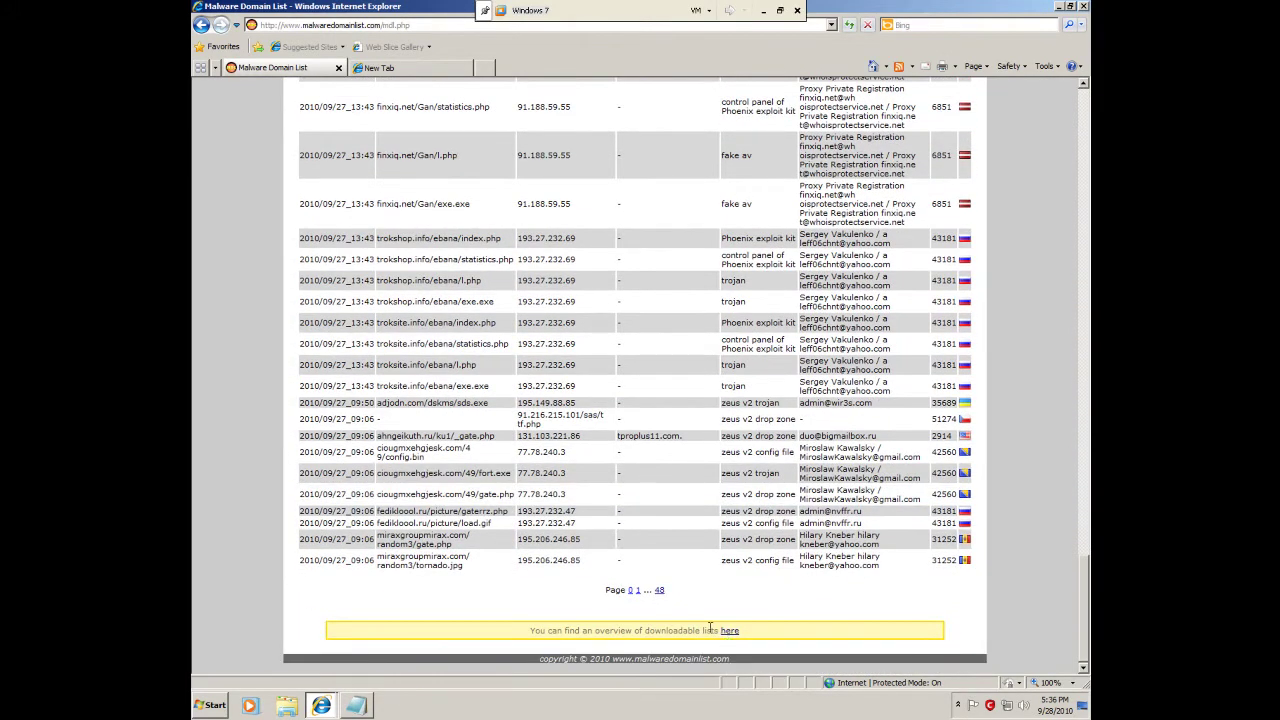
left_click(638, 590)
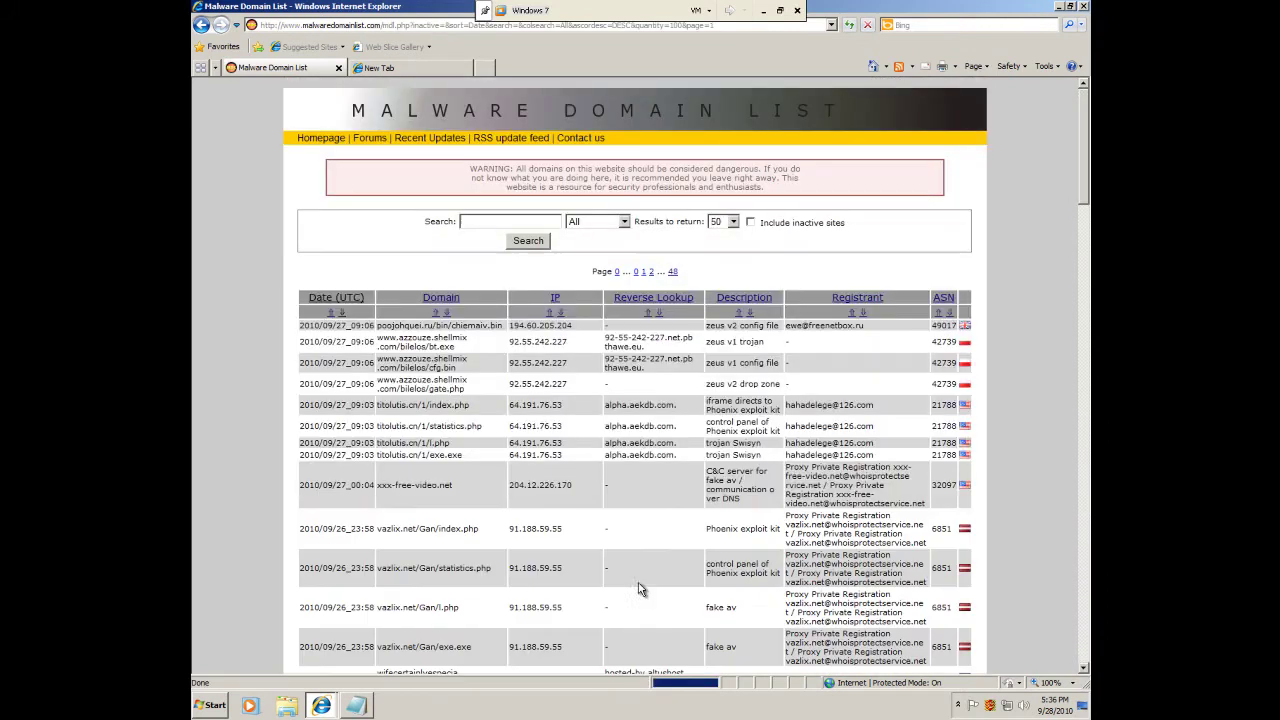
Scroll down to the lygurit.co.cc fake scanner entry and leave VMware full-screen mode
scroll(714, 340, "down", 4)
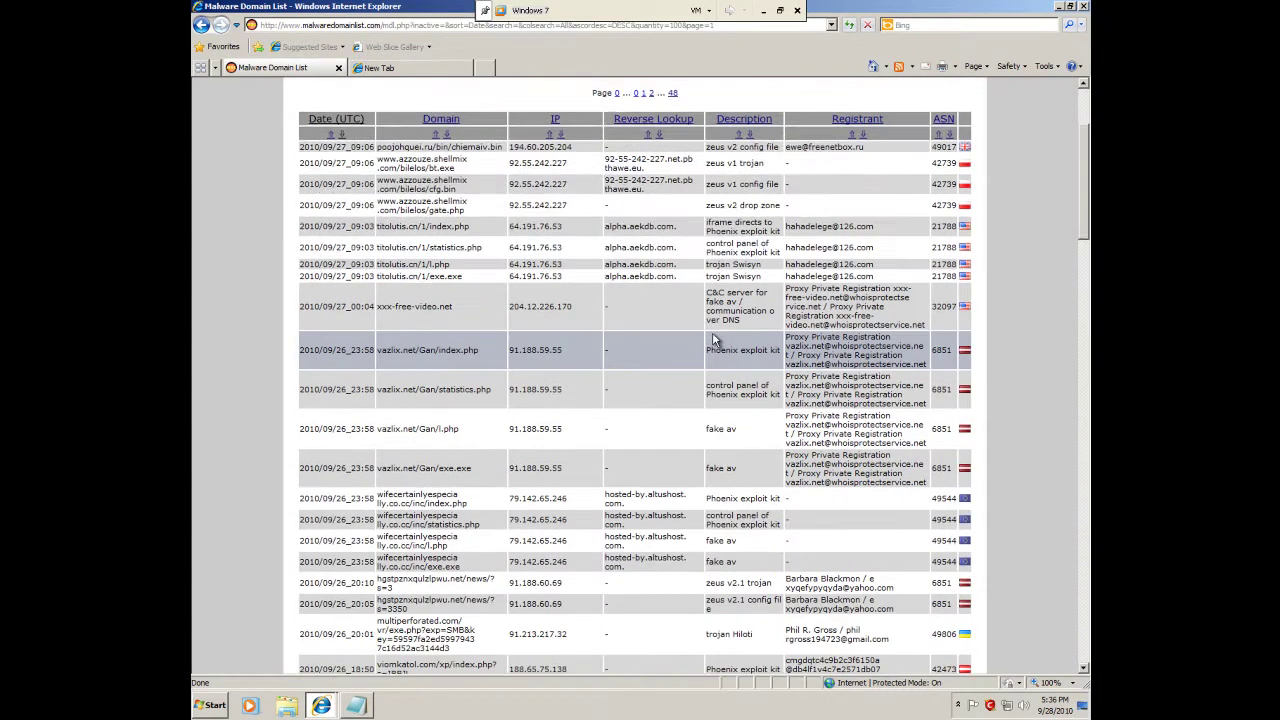
scroll(714, 340, "down", 8)
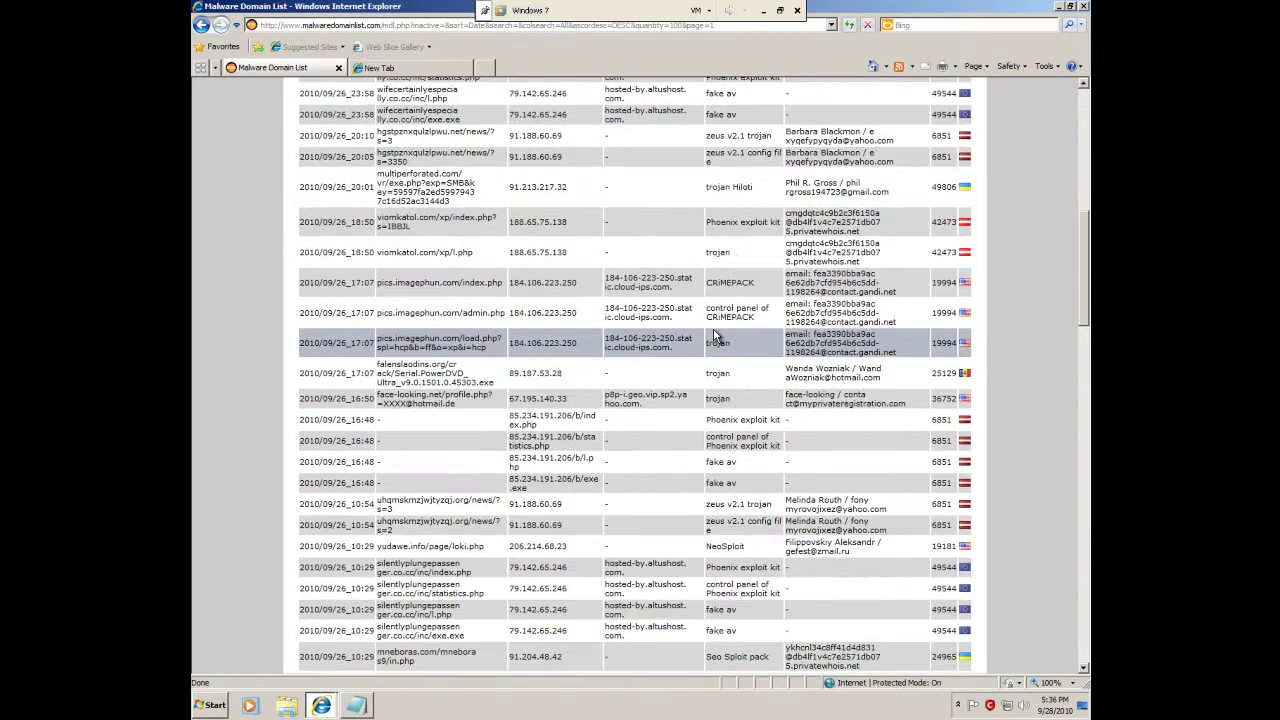
scroll(709, 338, "down", 1)
scroll(770, 550, "down", 1)
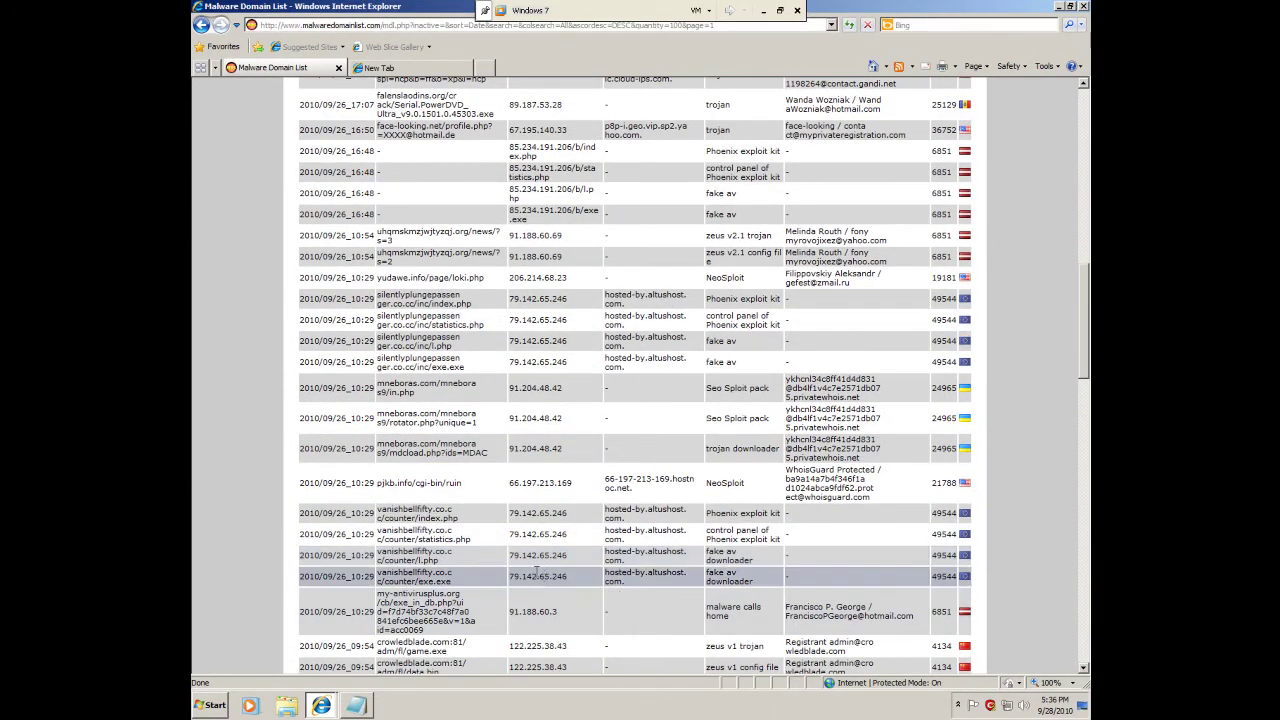
scroll(720, 540, "down", 3)
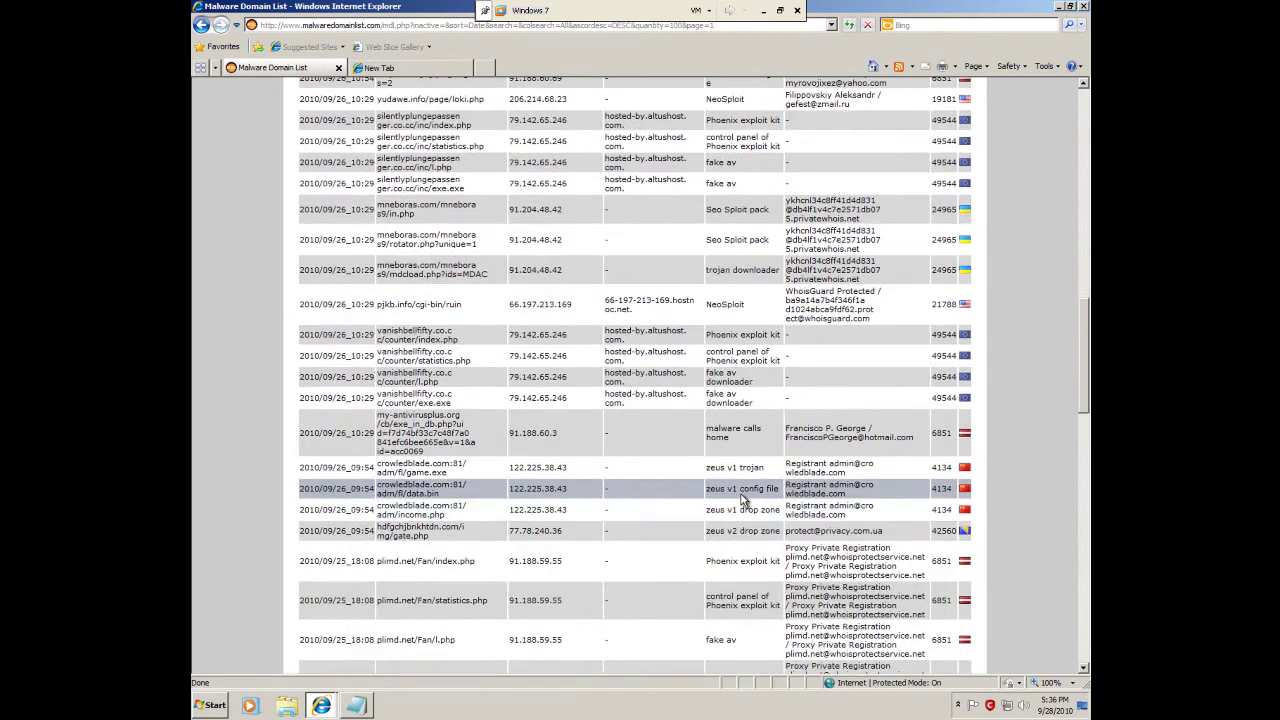
scroll(742, 489, "down", 5)
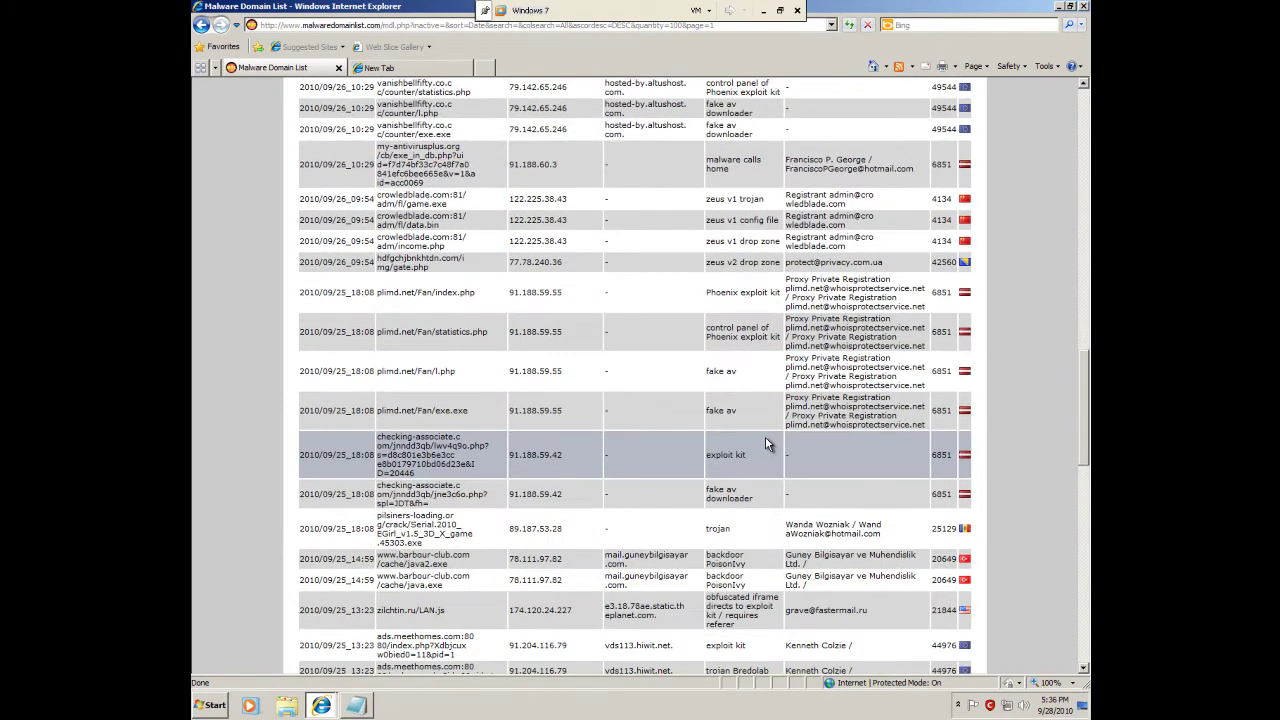
scroll(765, 443, "down", 5)
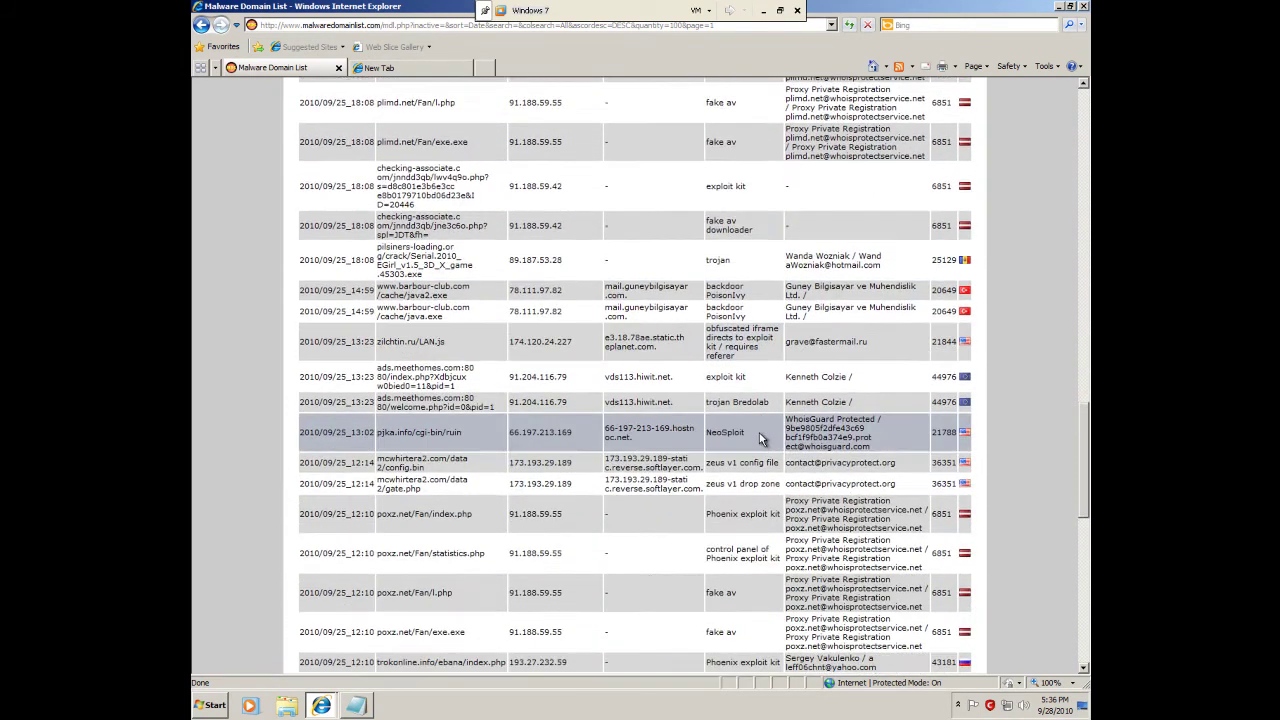
scroll(759, 438, "down", 2)
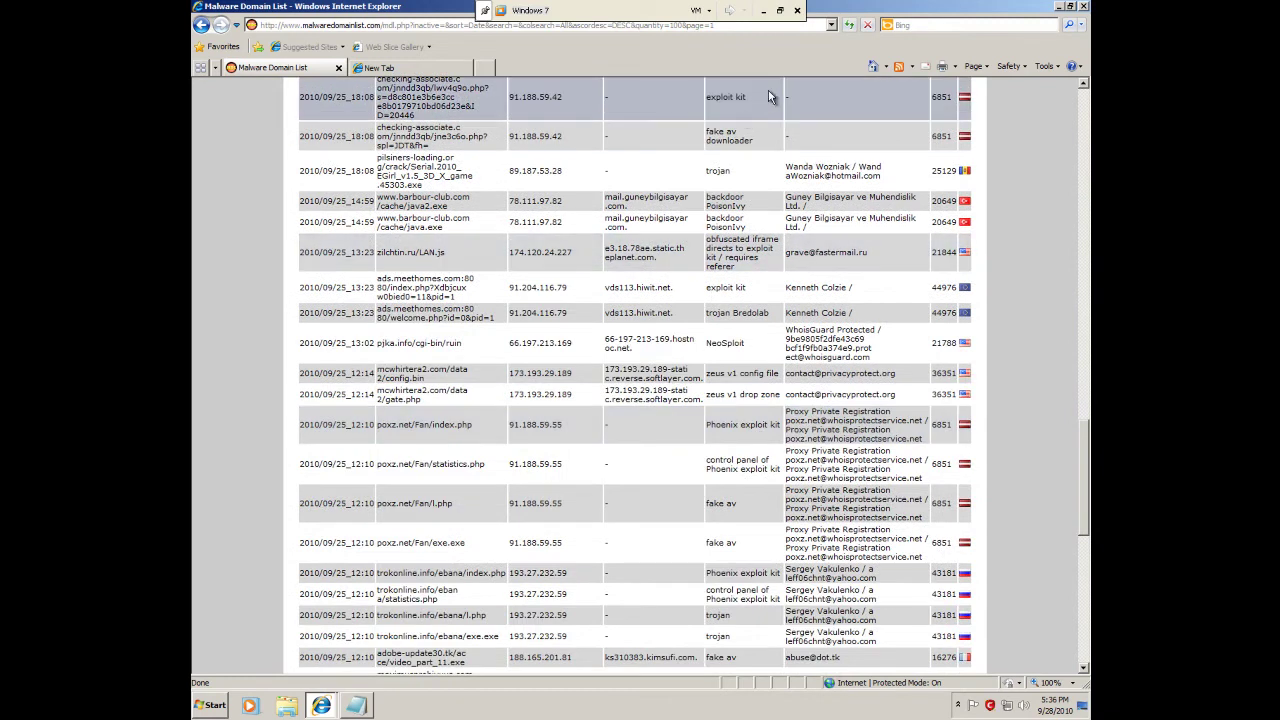
left_click(780, 10)
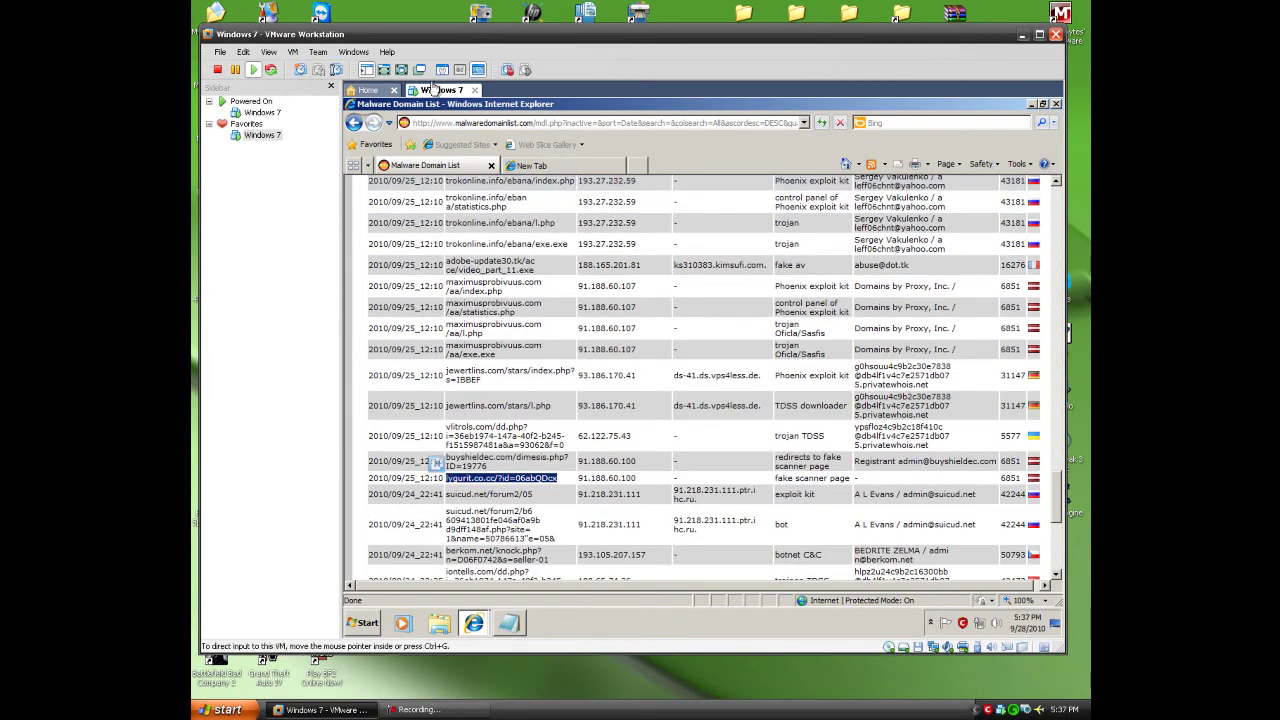
Return to full screen and load the lygurit.co.cc fake scanner link in a new tab
left_click(403, 70)
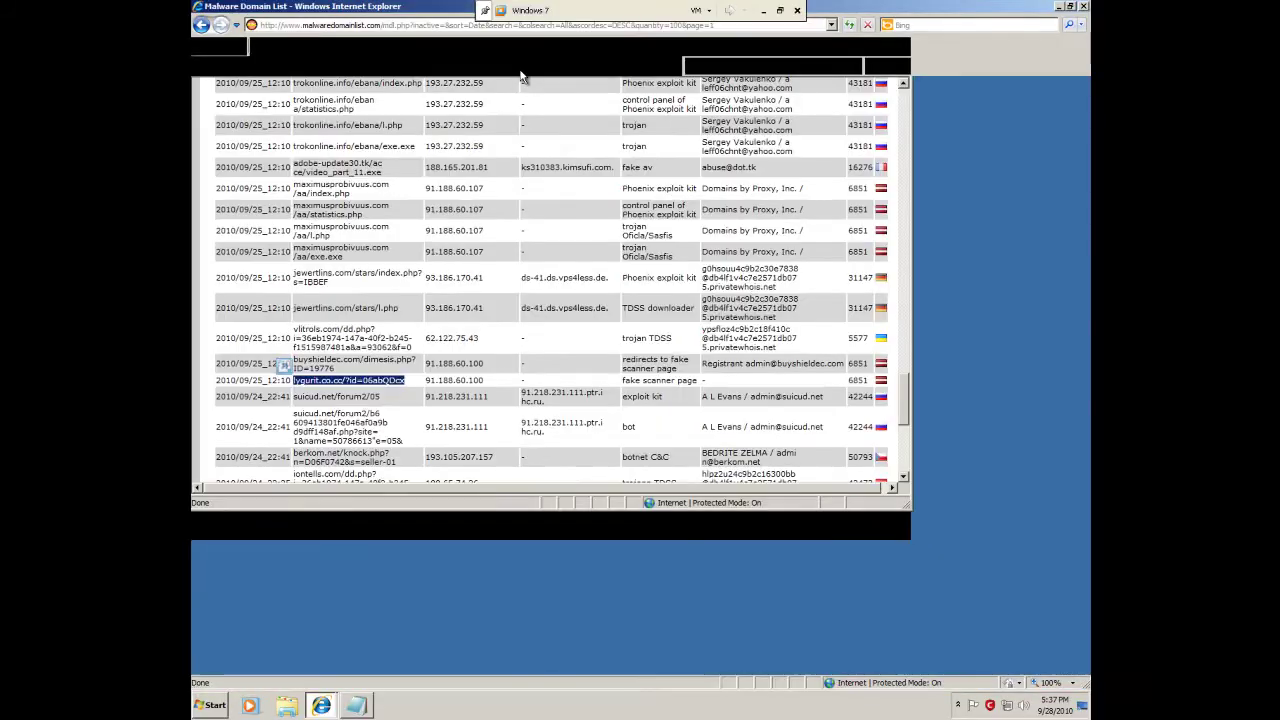
left_click(436, 67)
type("lygurit.co.cc/?id=06abQDcx")
key("Return")
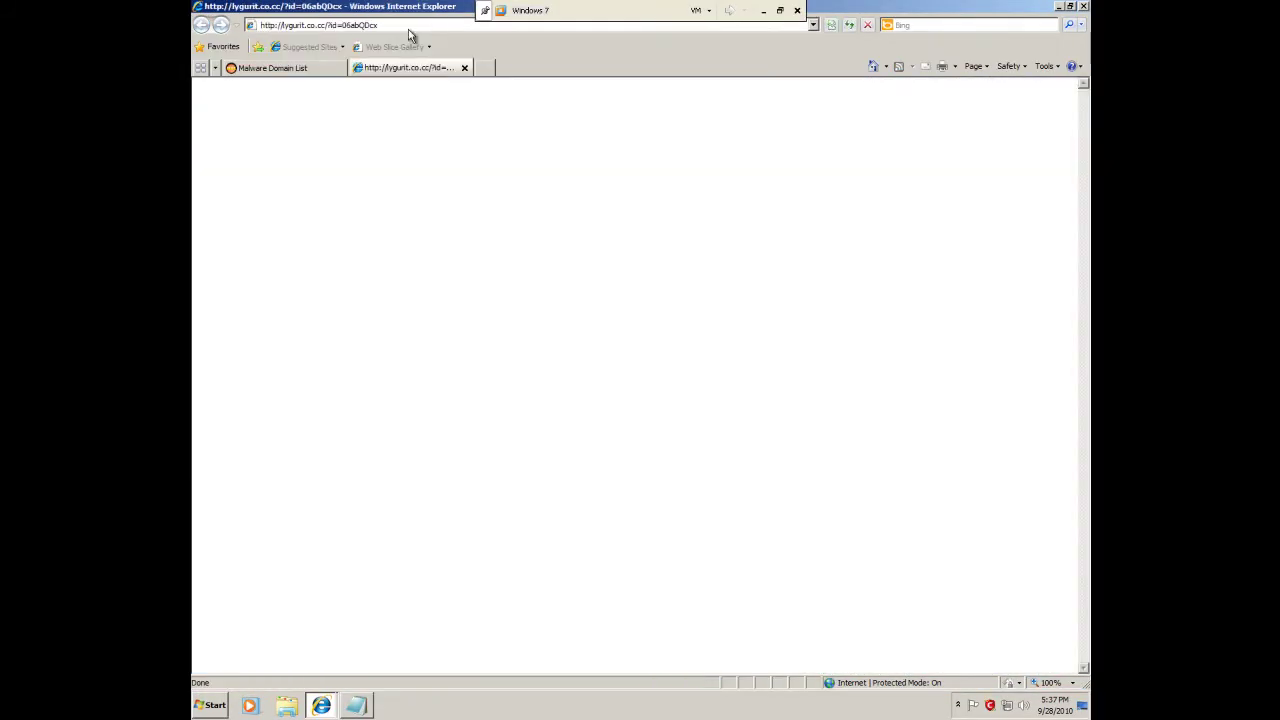
Back on the Malware Domain List, sort the entries by Description
left_click(270, 68)
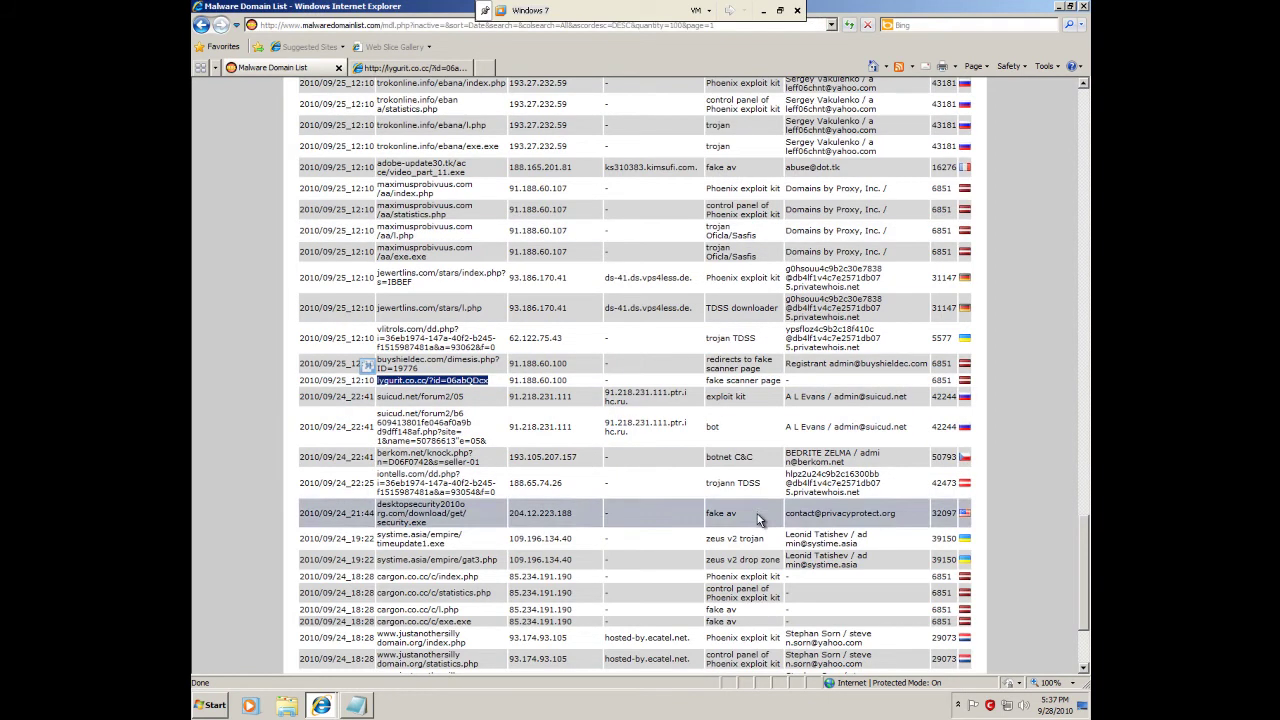
scroll(756, 457, "down", 3)
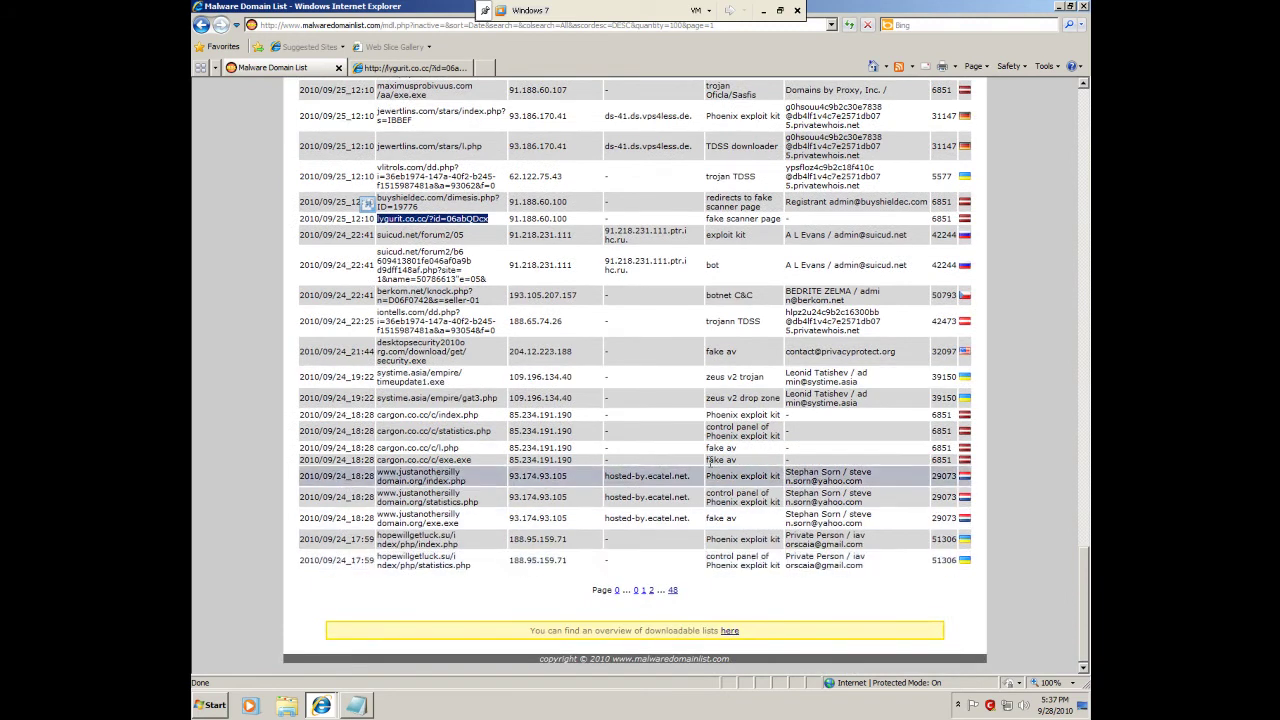
scroll(757, 427, "up", 6)
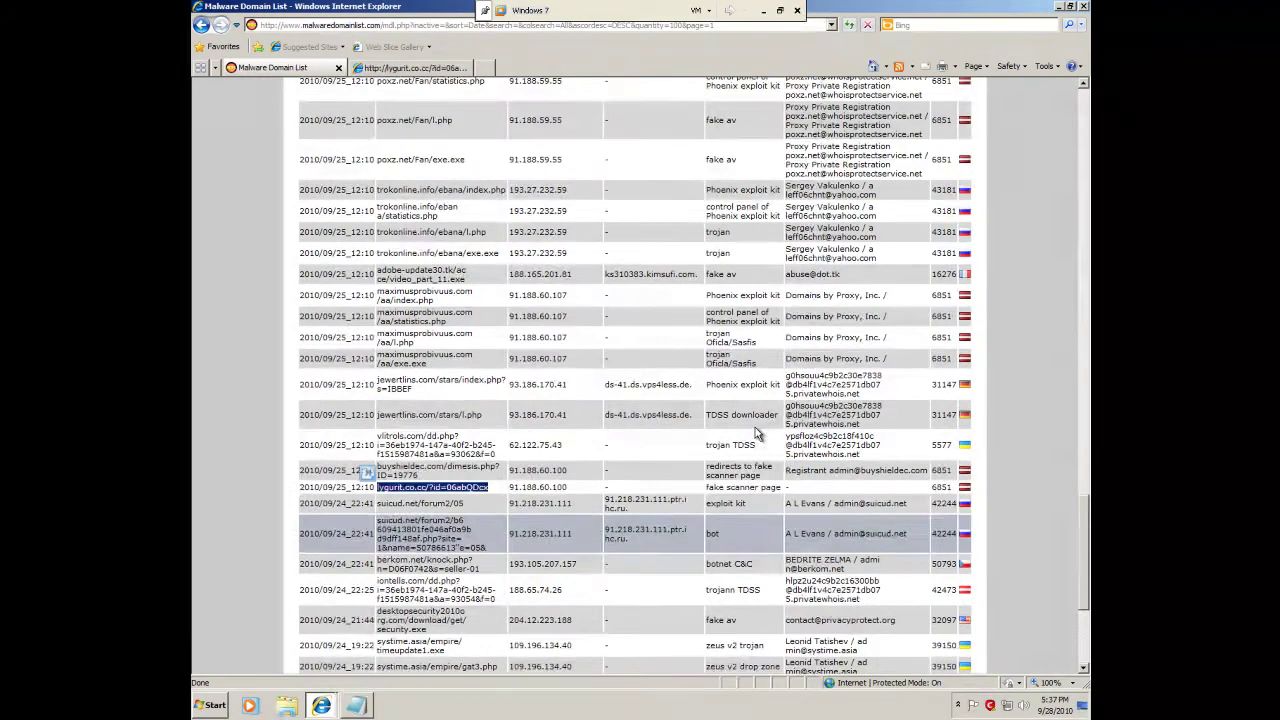
scroll(765, 451, "up", 15)
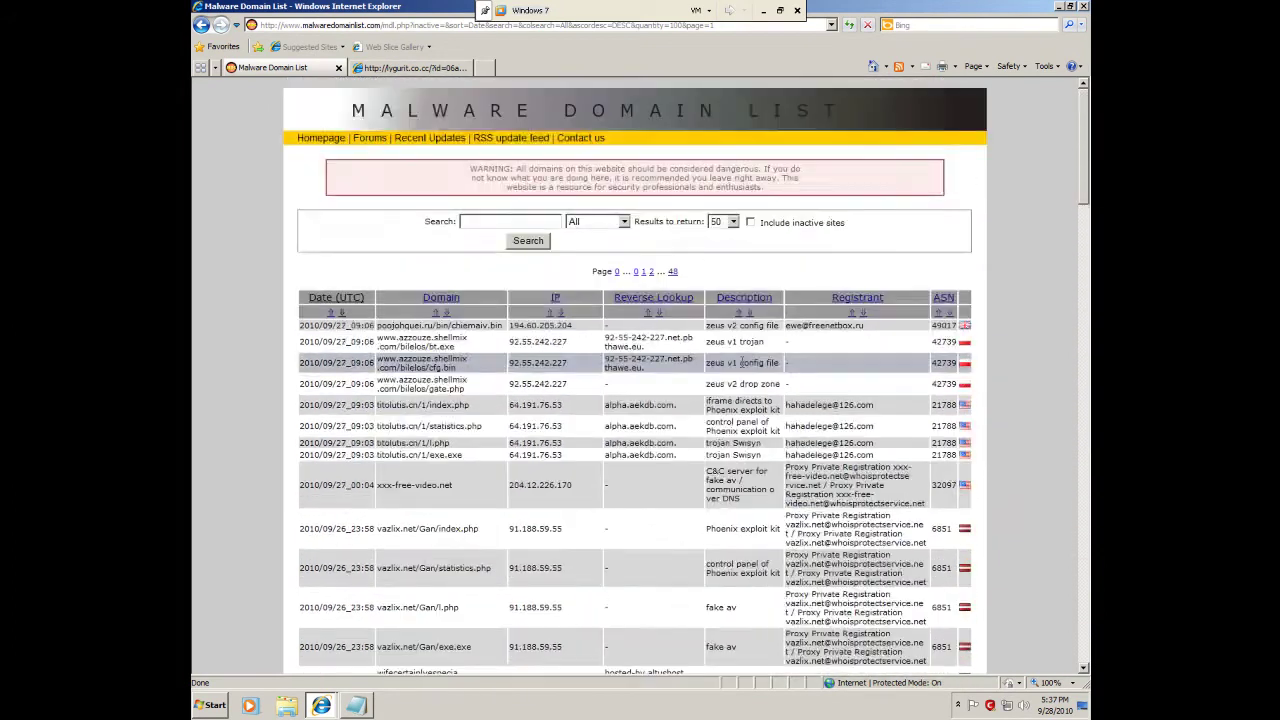
left_click(740, 312)
scroll(745, 340, "down", 20)
Advance the Description-sorted Malware Domain List through pages 2 and 3
scroll(743, 363, "down", 3)
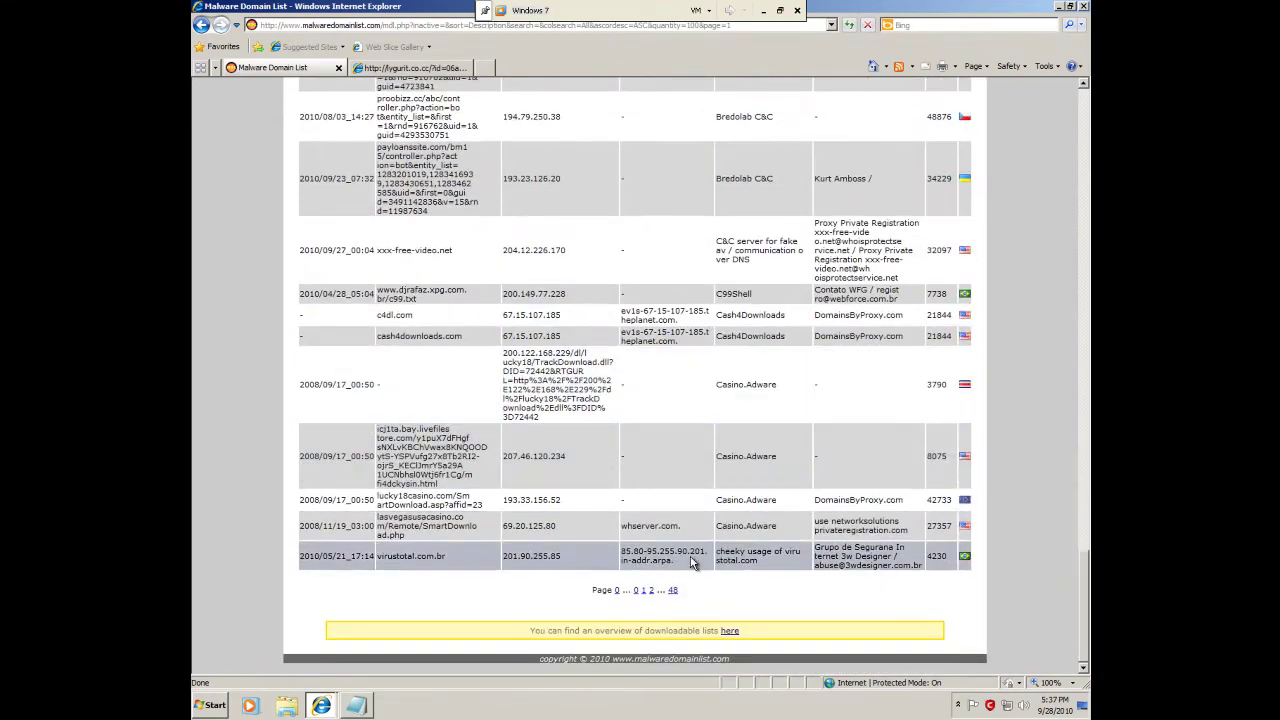
left_click(645, 592)
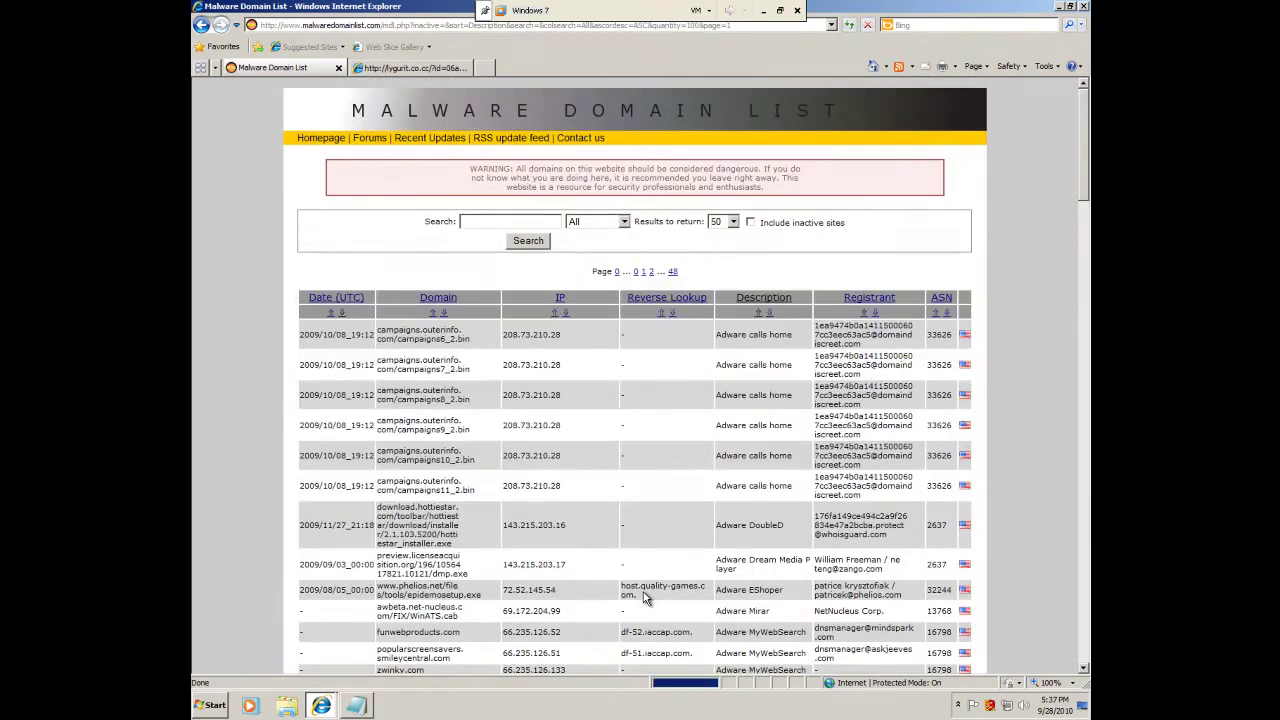
scroll(687, 513, "down", 10)
scroll(687, 513, "down", 15)
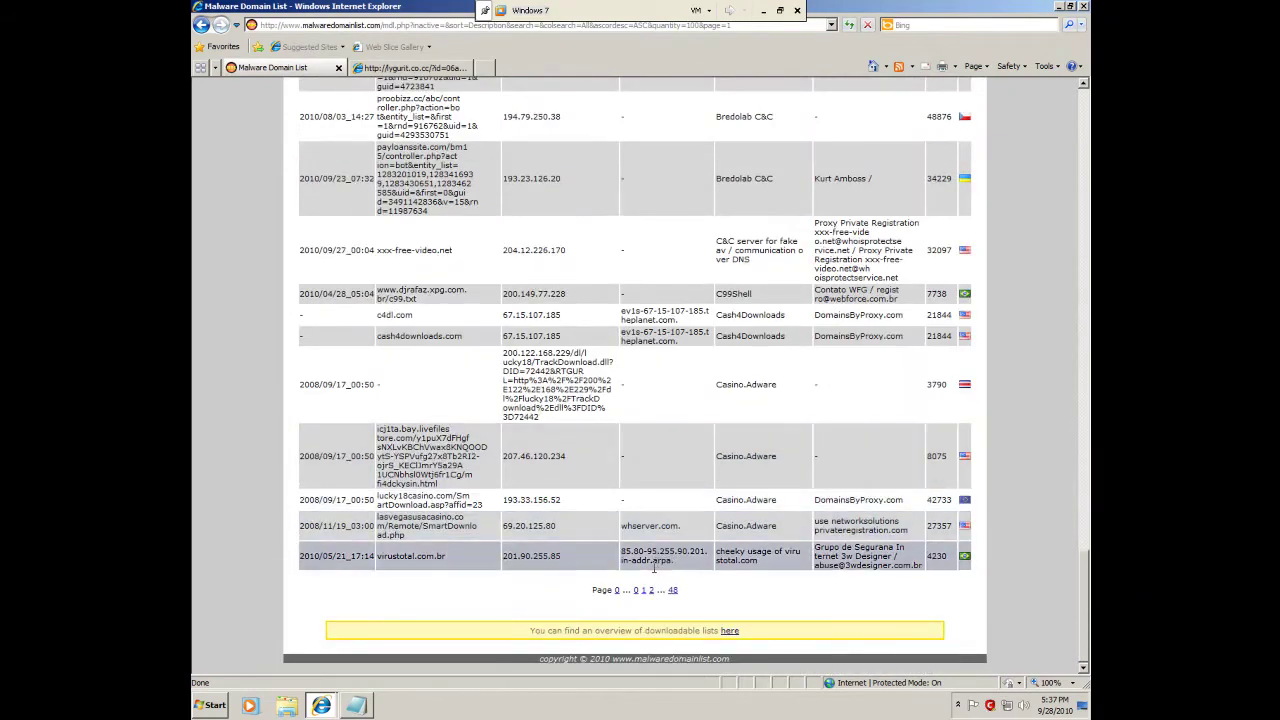
left_click(651, 590)
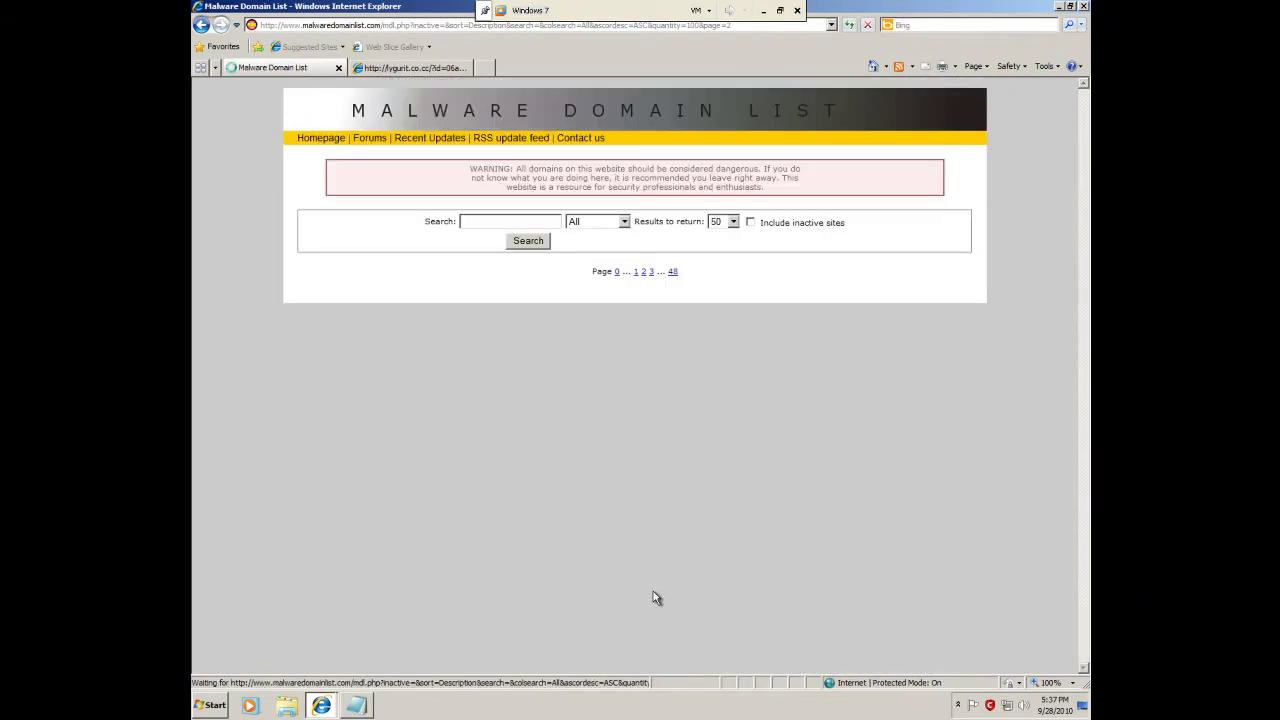
scroll(793, 398, "down", 20)
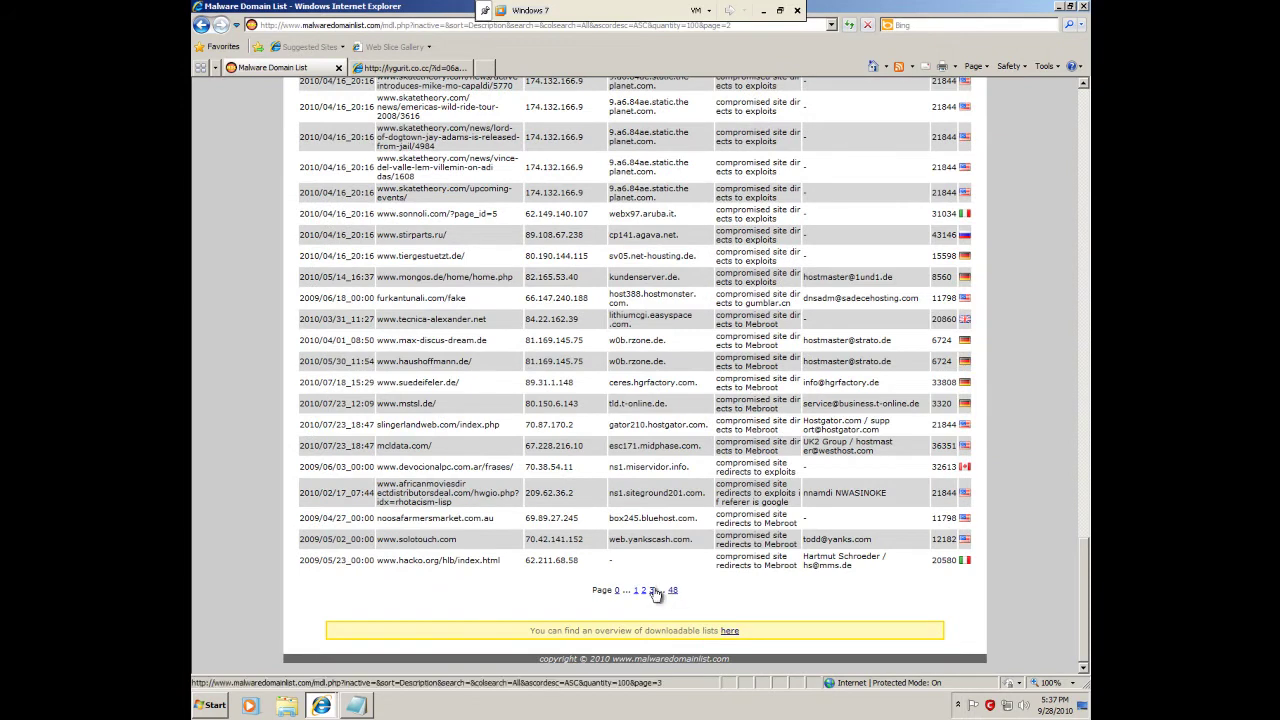
left_click(651, 591)
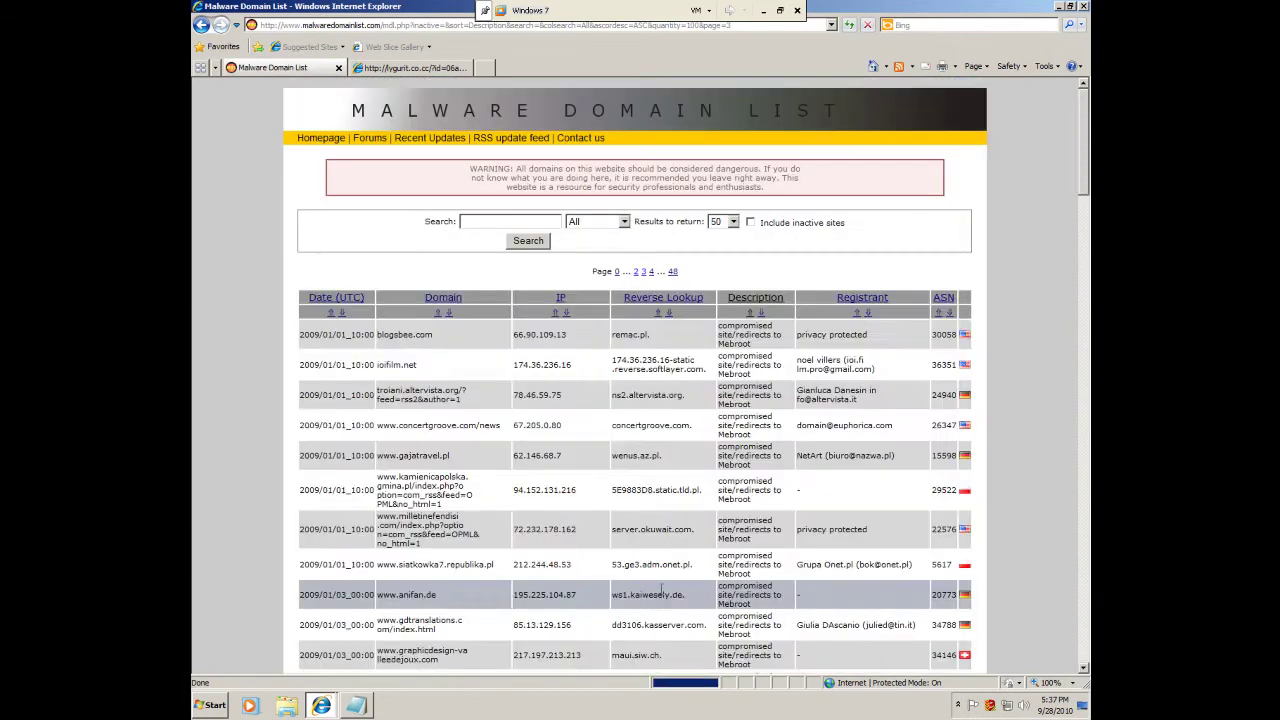
Reach page 4 of the list and place the cursor in the Search box
scroll(658, 593, "down", 10)
scroll(720, 515, "down", 12)
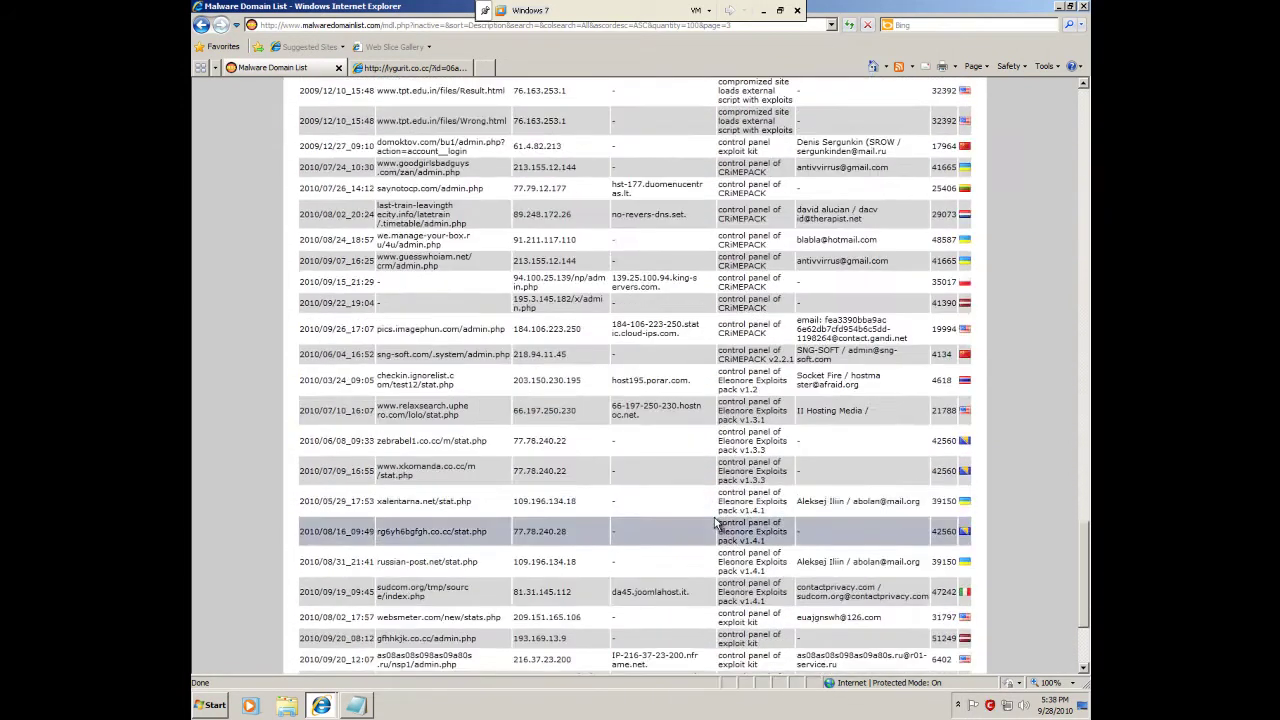
left_click(651, 591)
scroll(808, 492, "down", 5)
scroll(808, 492, "up", 5)
left_click(530, 218)
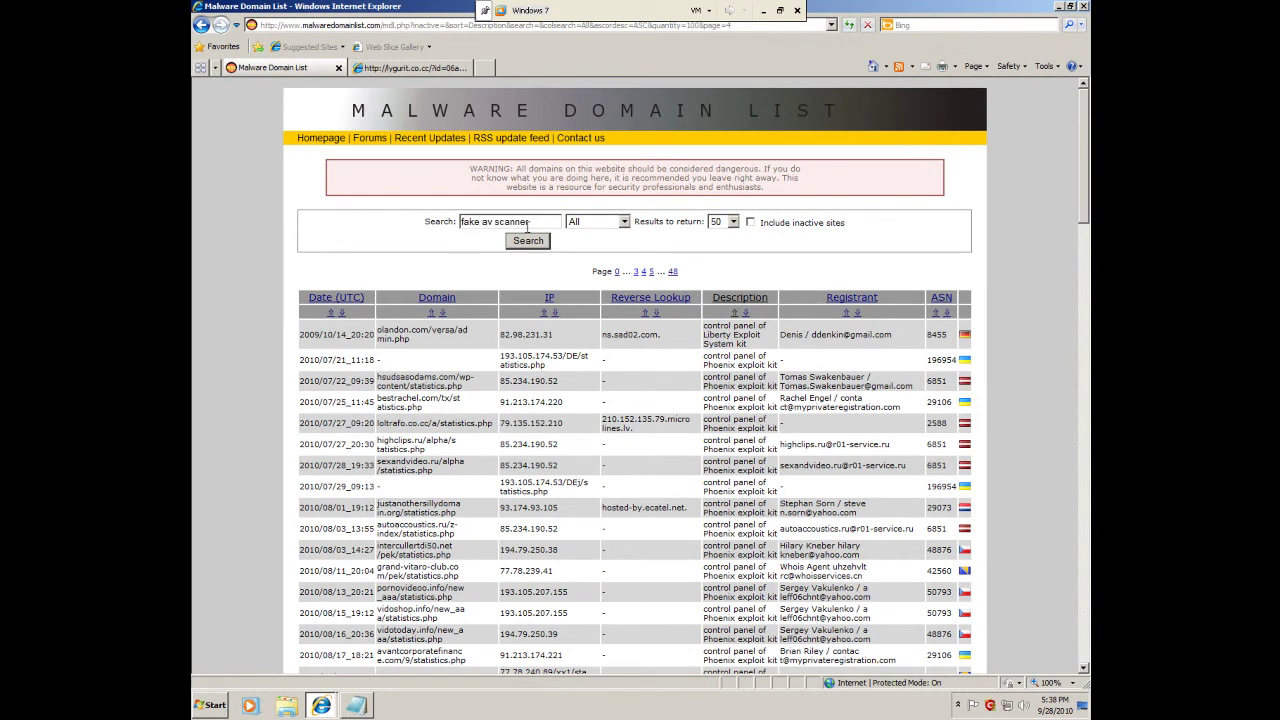
Search the list for 'fake av scanner', then refine the search to 'fake av'
type("fake av scanner")
left_click(528, 240)
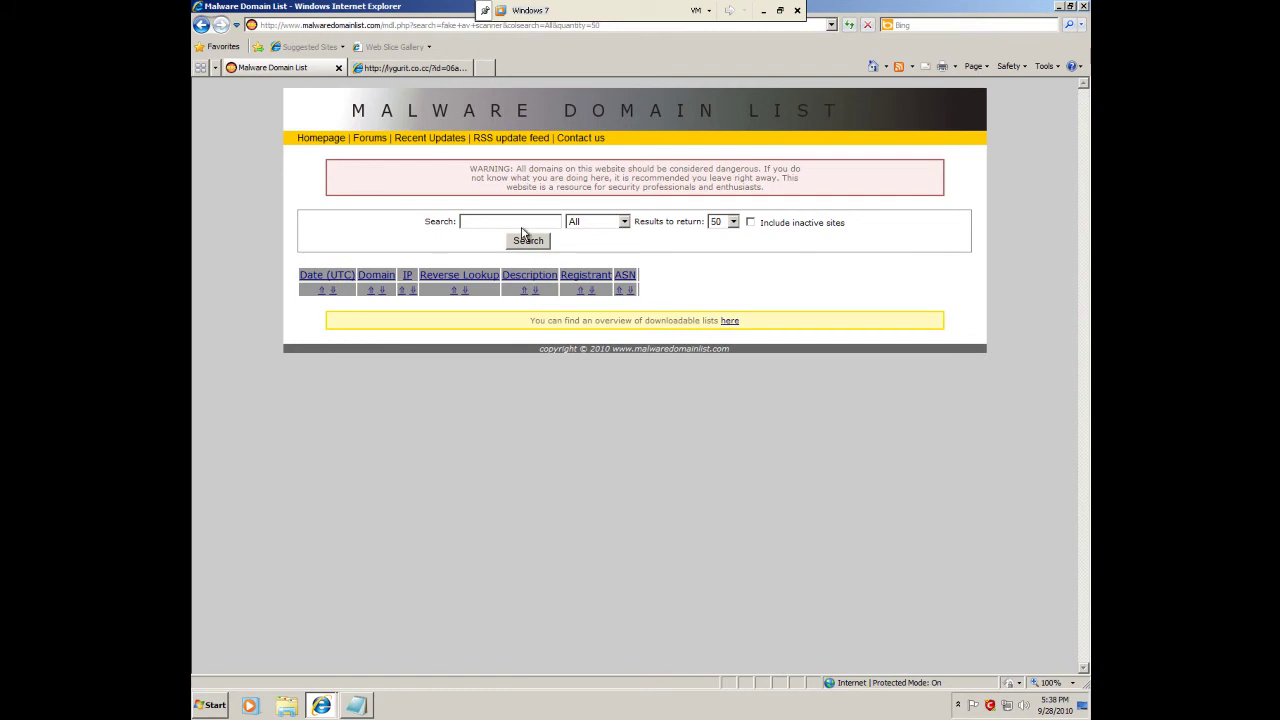
left_click(511, 221)
type("fake av")
left_click(528, 242)
left_click(672, 389)
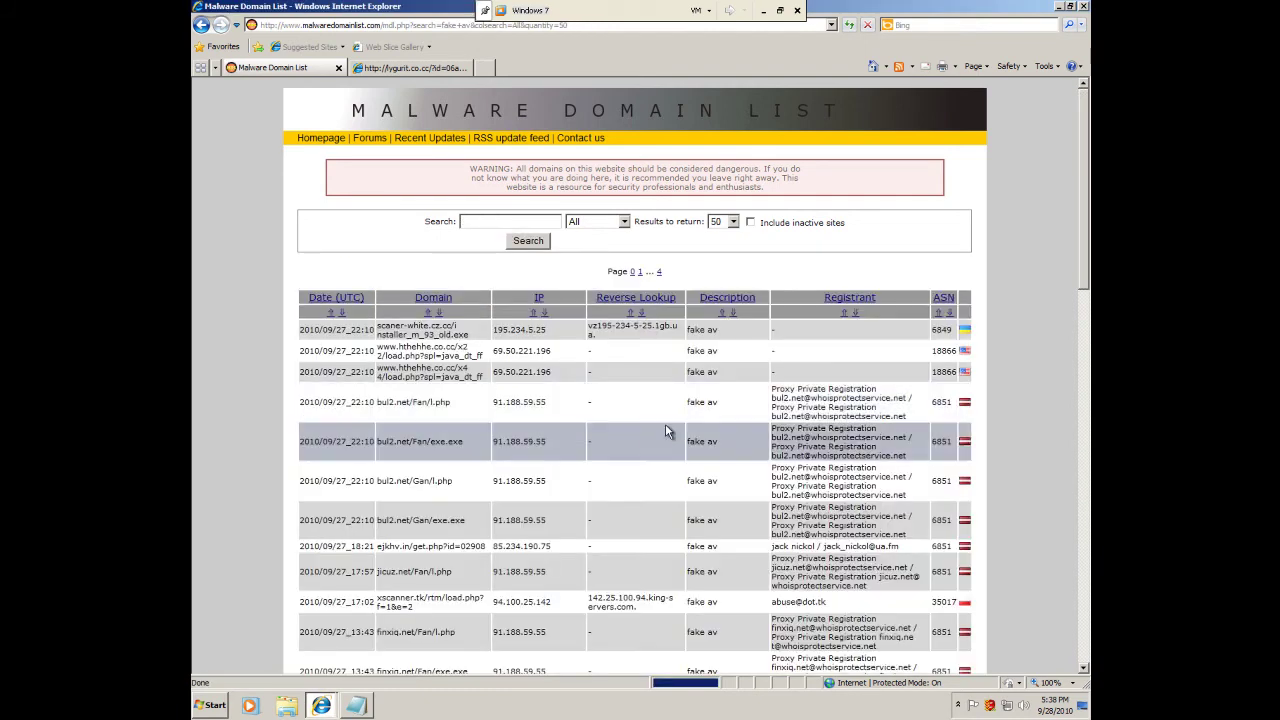
Search for fake scanner page entries and select the www4.megaav-soft71.co.cc domain
scroll(760, 365, "down", 10)
scroll(775, 352, "down", 3)
left_click(640, 591)
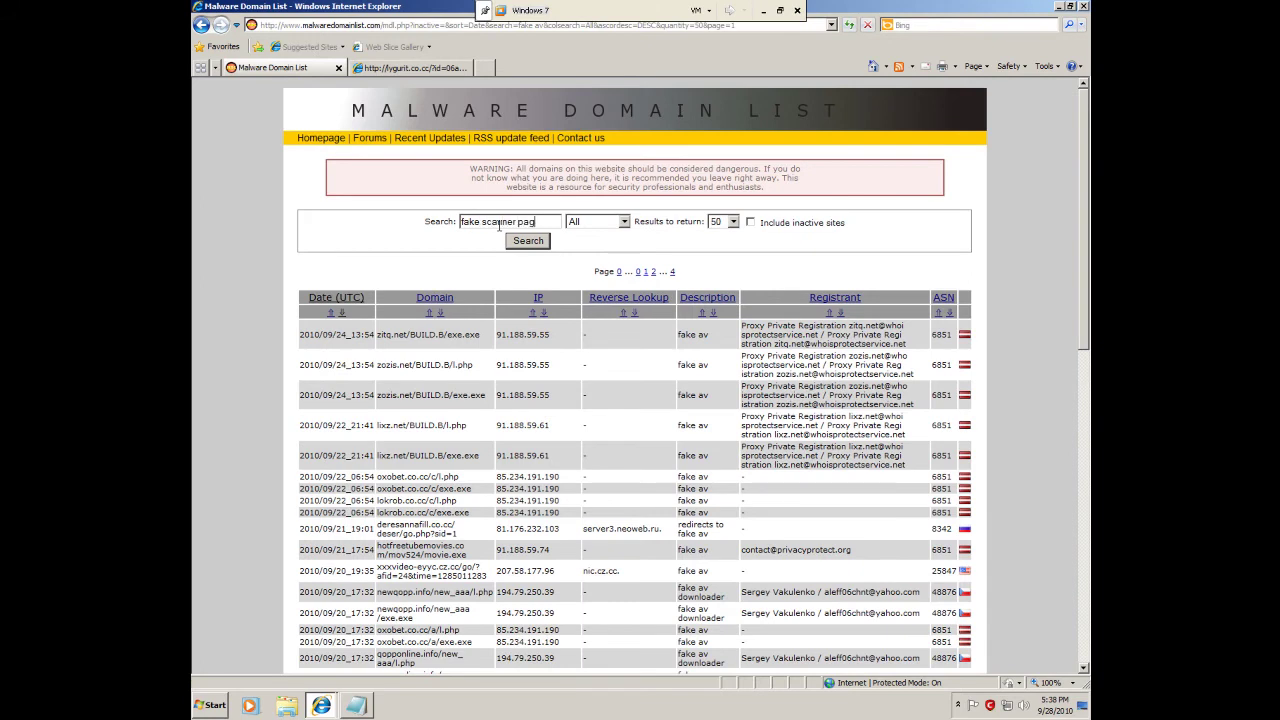
left_click(528, 240)
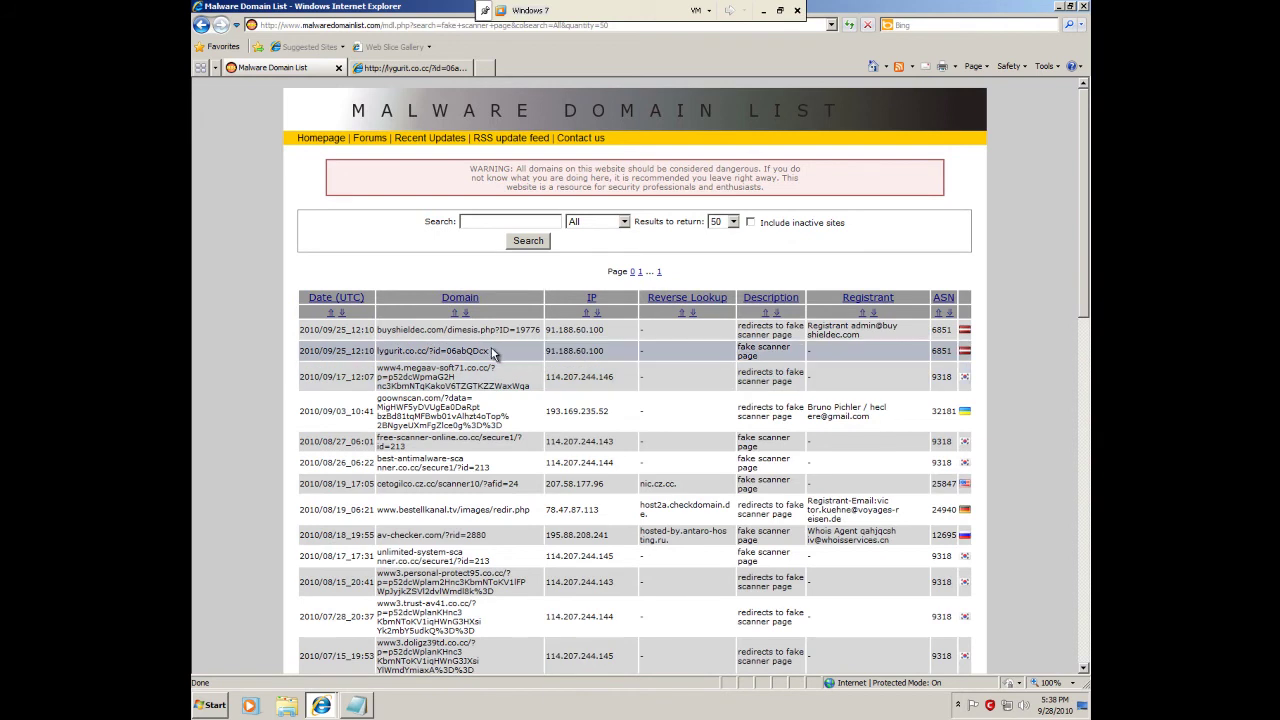
left_click_drag(490, 351, 355, 357)
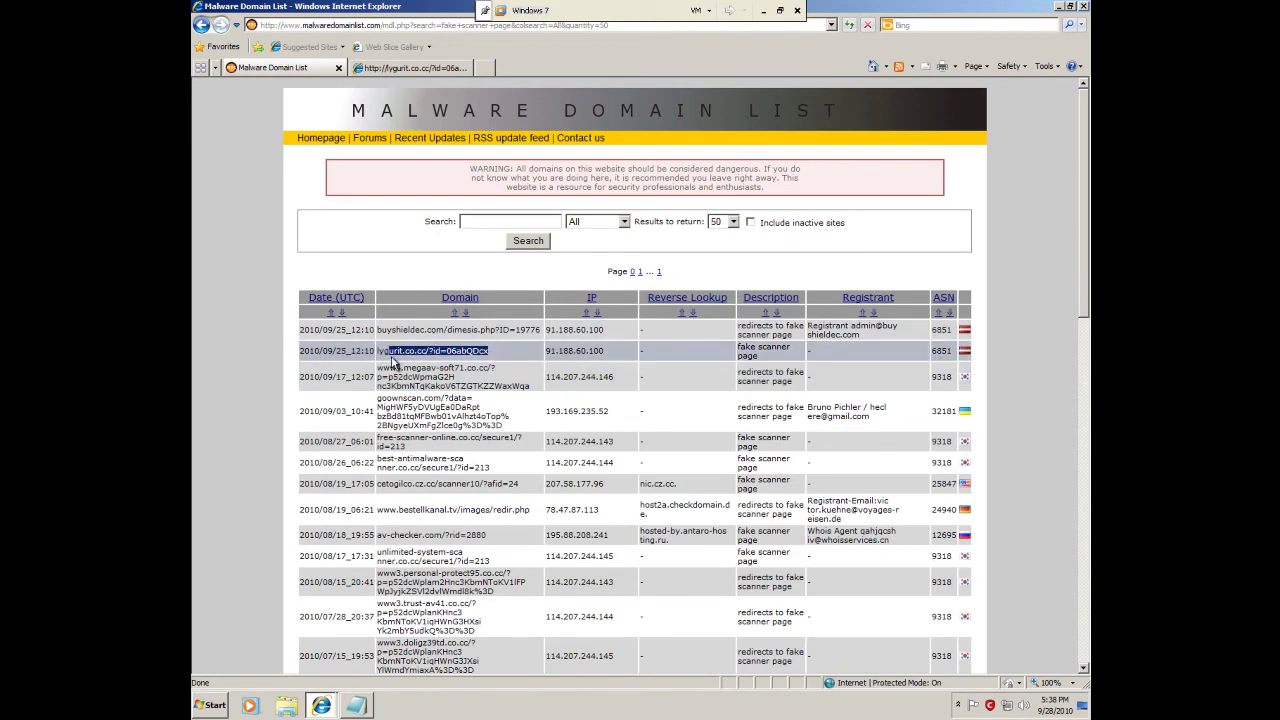
left_click(522, 380)
triple_click(480, 383)
key("ctrl+c")
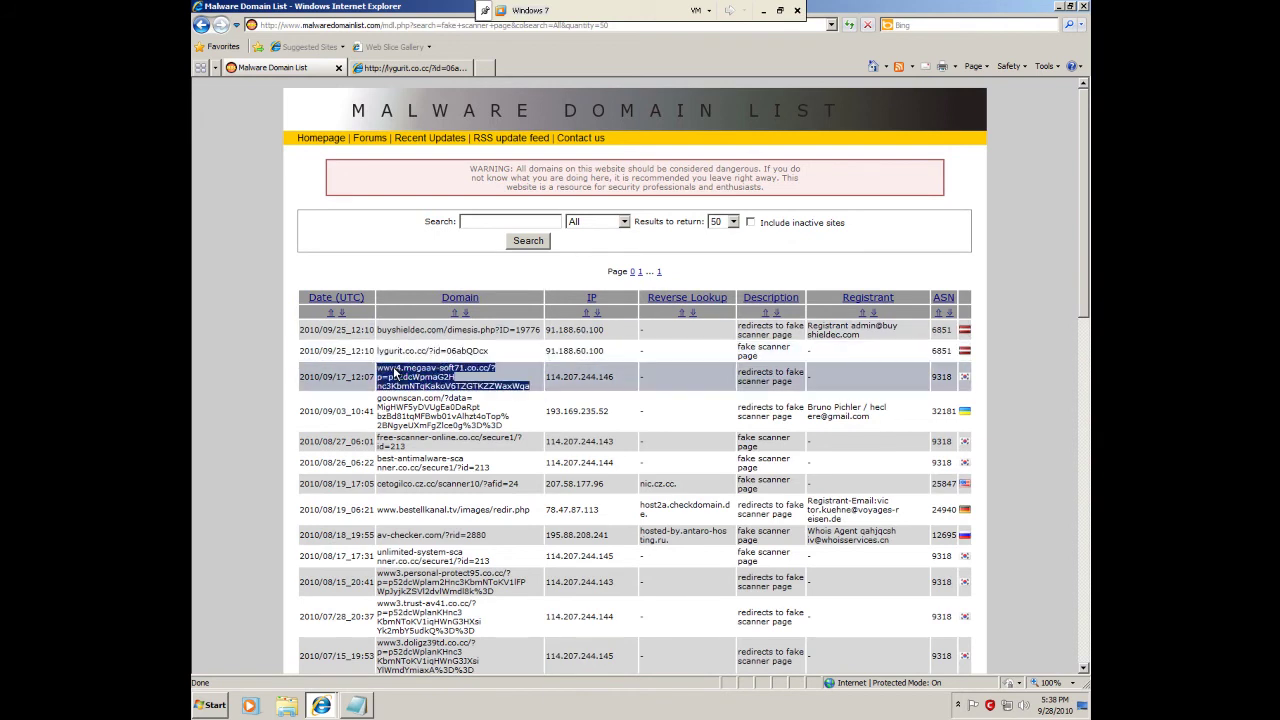
Load the copied megaav-soft71 address in the second tab
left_click(403, 70)
key("ctrl+v")
key("Return")
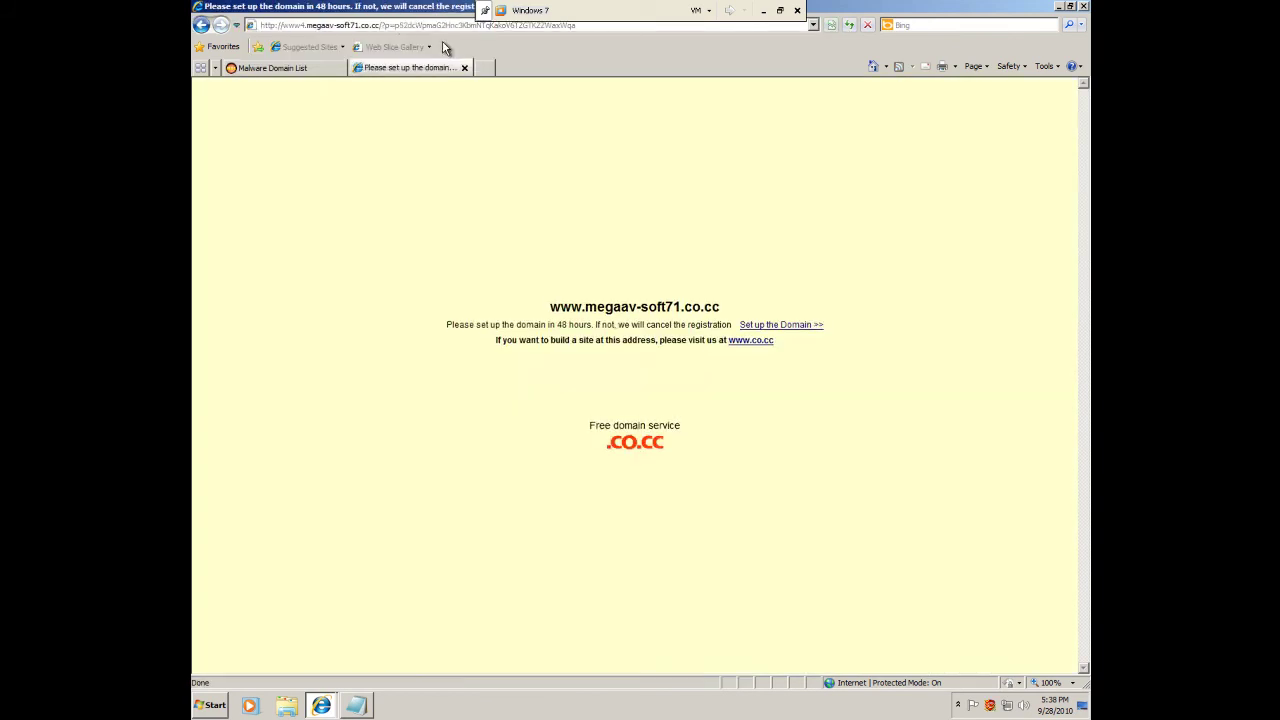
Copy the buyshieldec.com domain from the list and load it in the second tab
left_click(312, 69)
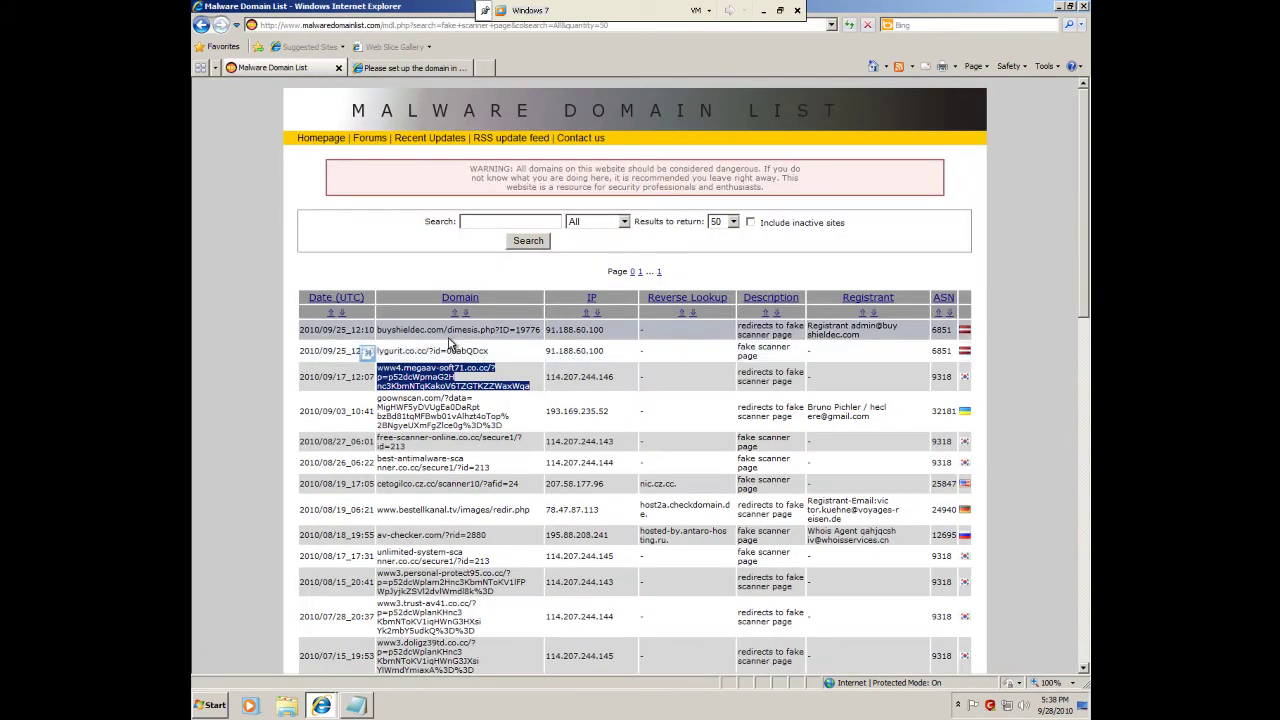
left_click(530, 334)
triple_click(539, 330)
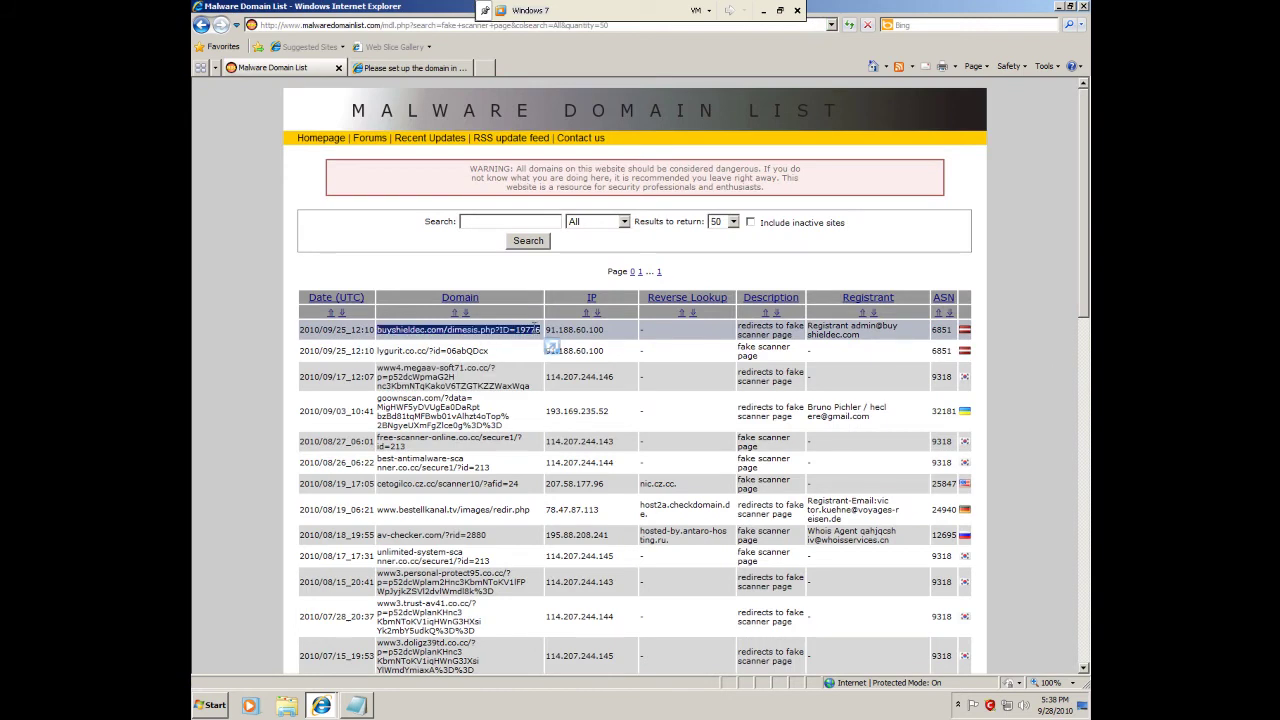
key("ctrl+c")
left_click(410, 68)
left_click(415, 25)
key("ctrl+v")
key("Return")
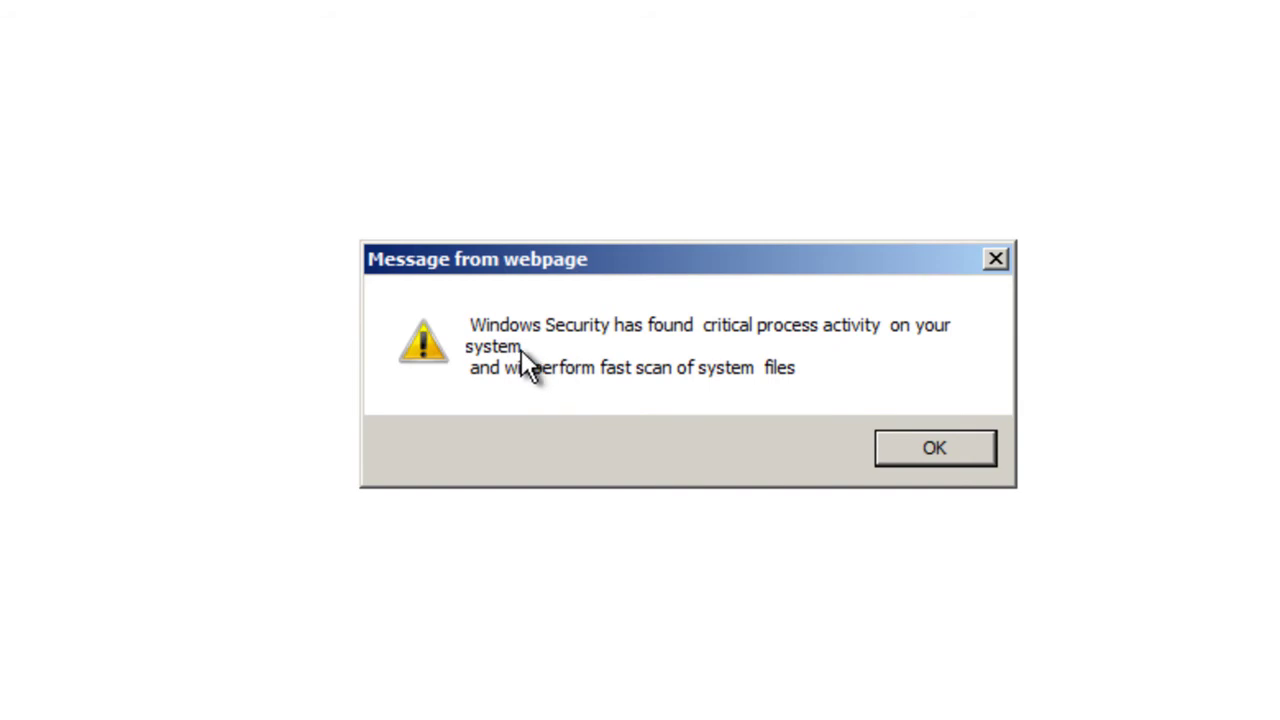
Dismiss the fake security popups and run the AntiSpyWareSetup.exe download
left_click(931, 449)
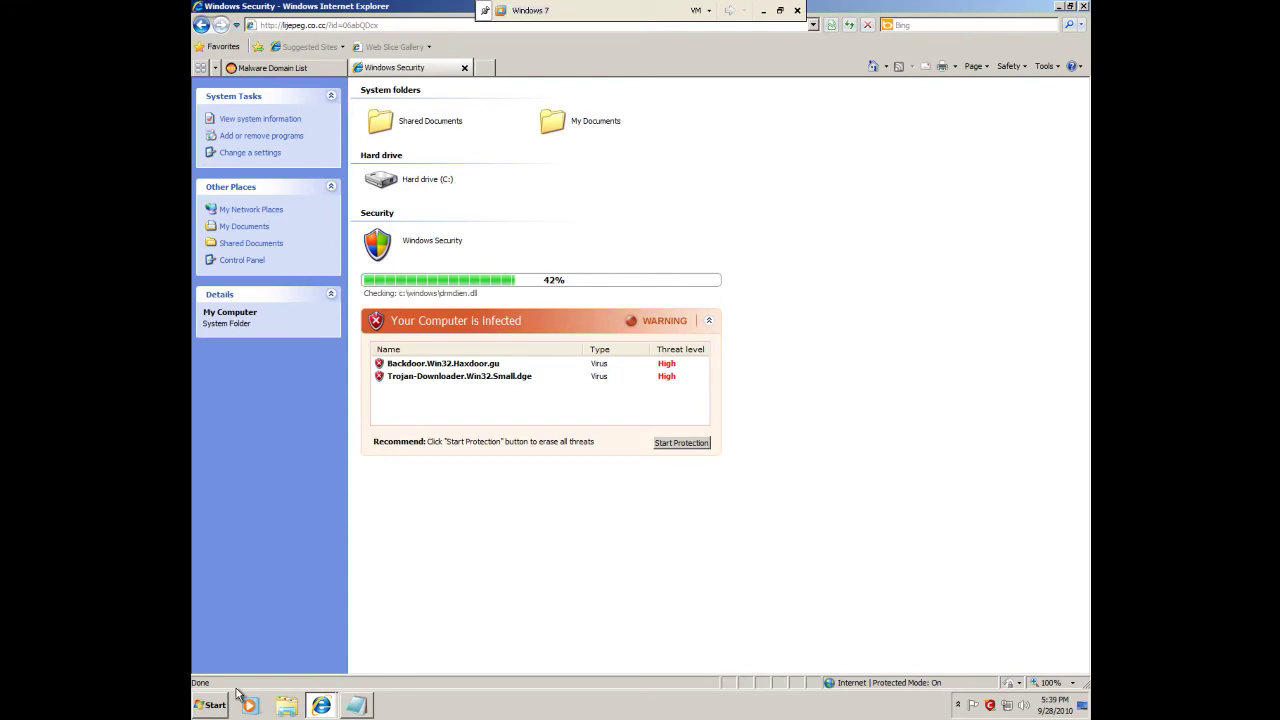
left_click(250, 704)
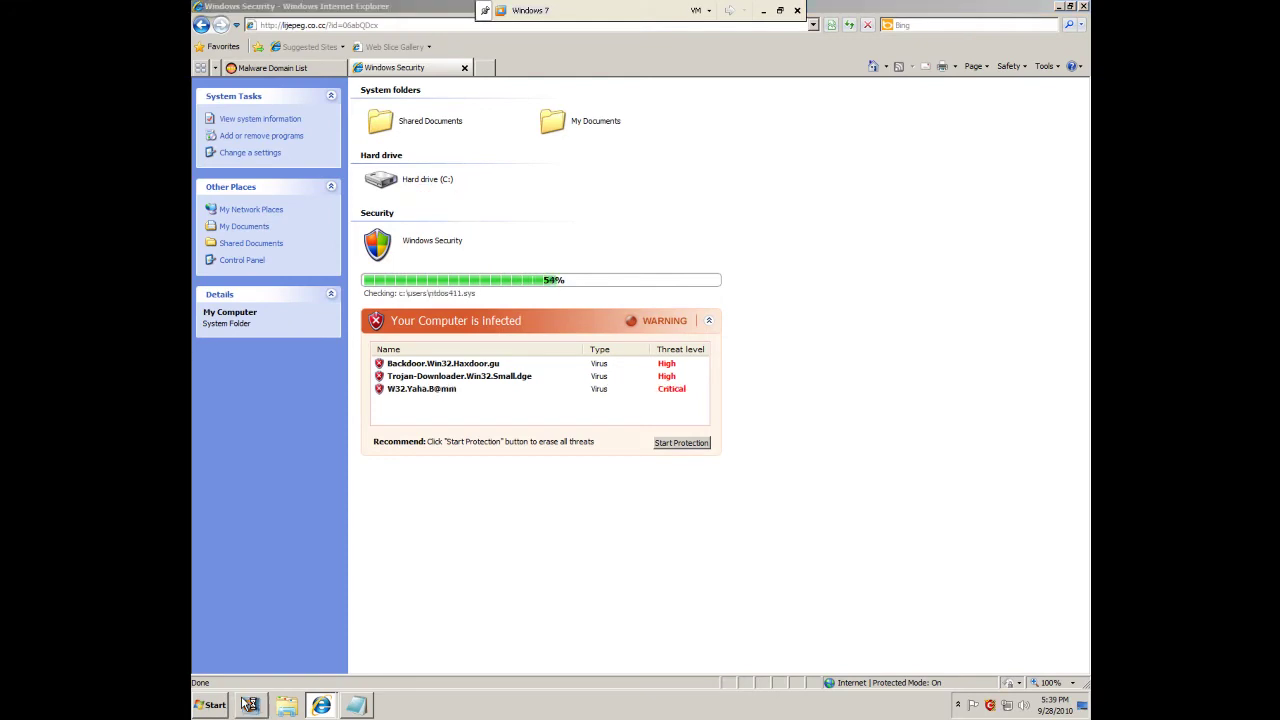
left_click(843, 199)
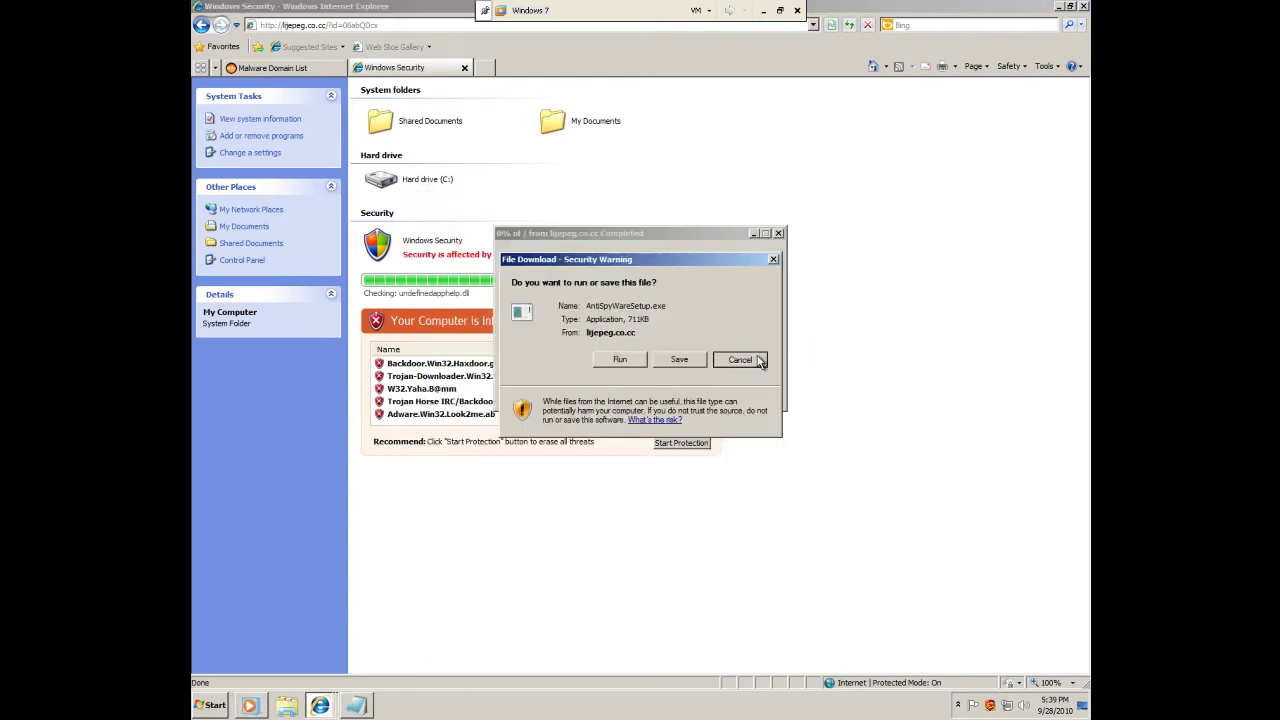
left_click_drag(678, 225, 696, 231)
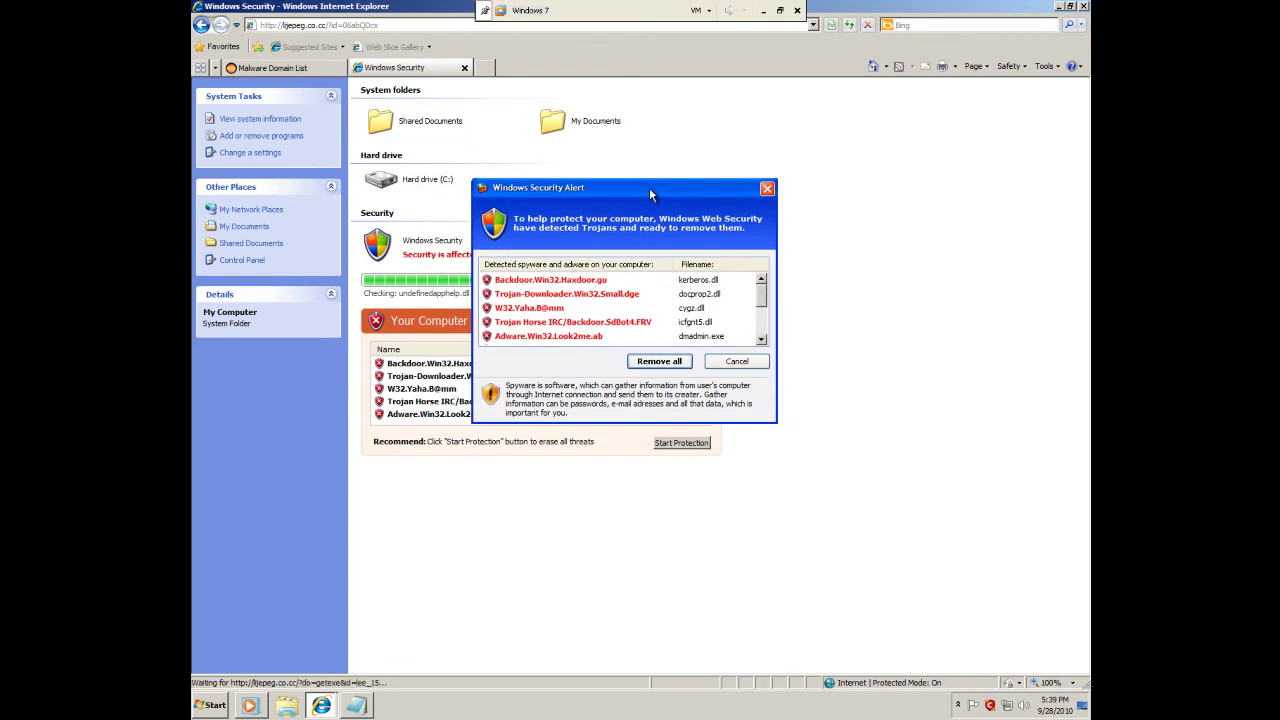
left_click(757, 361)
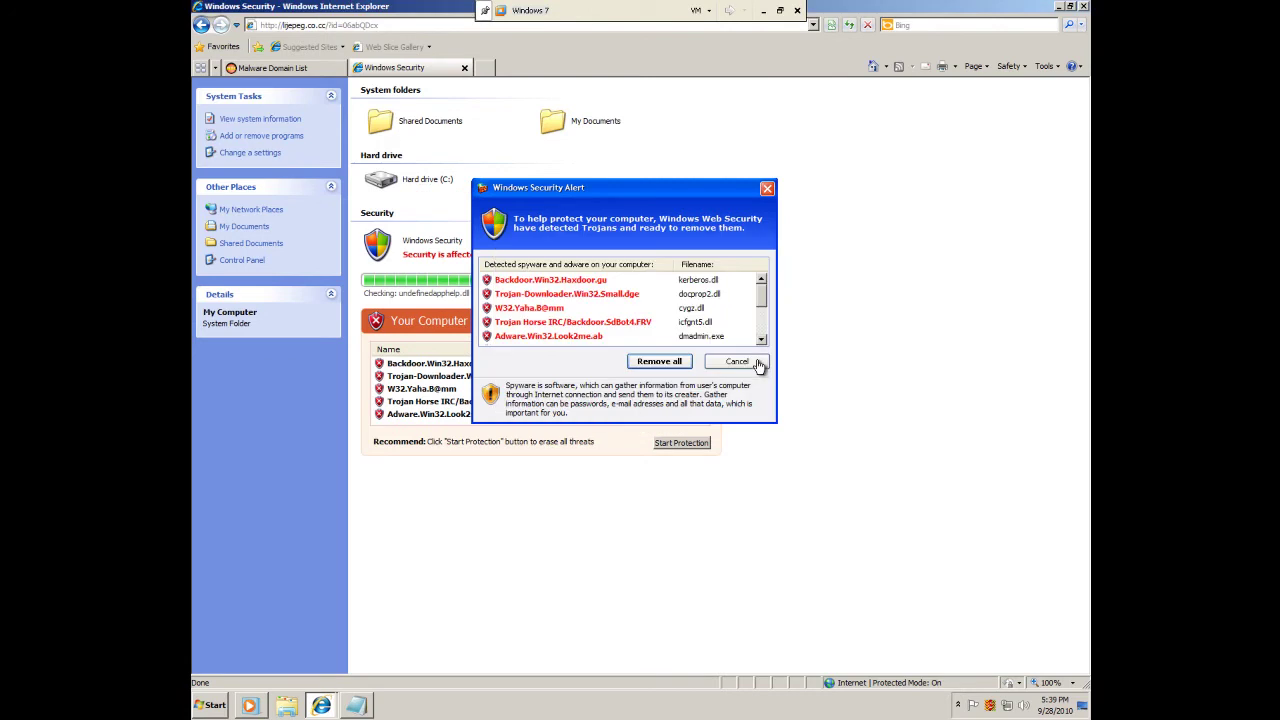
left_click(659, 362)
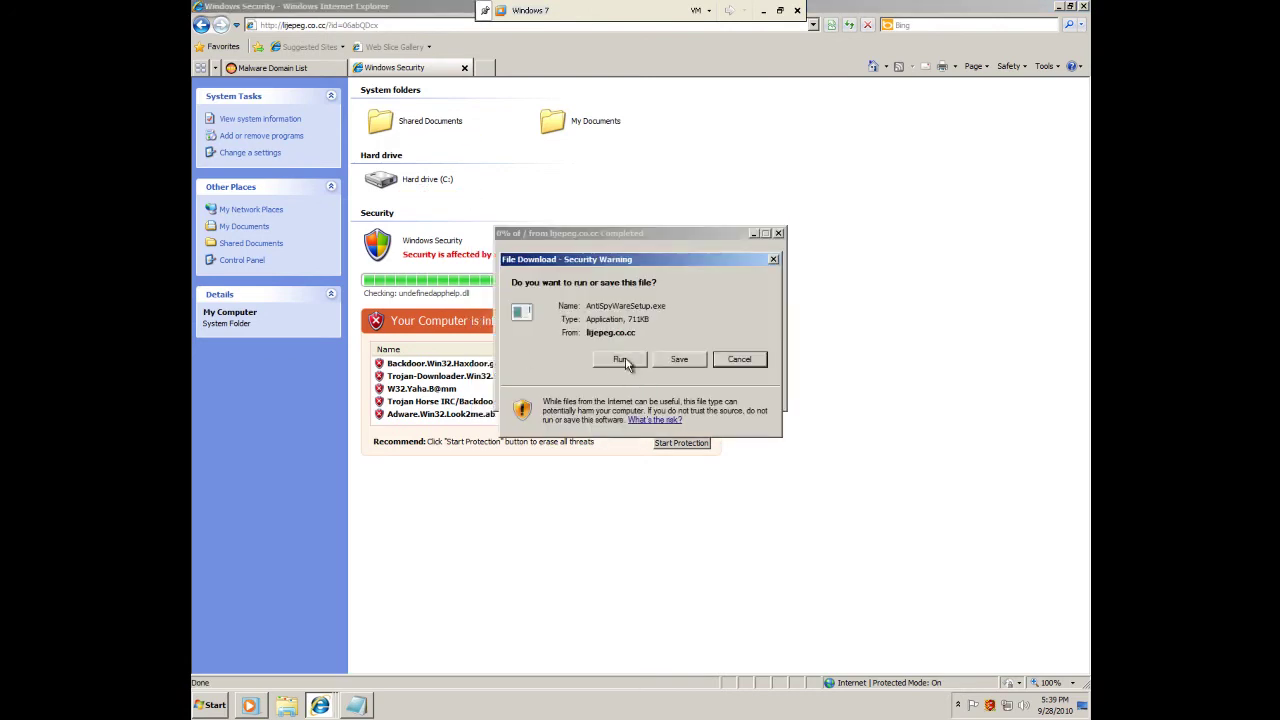
left_click(618, 358)
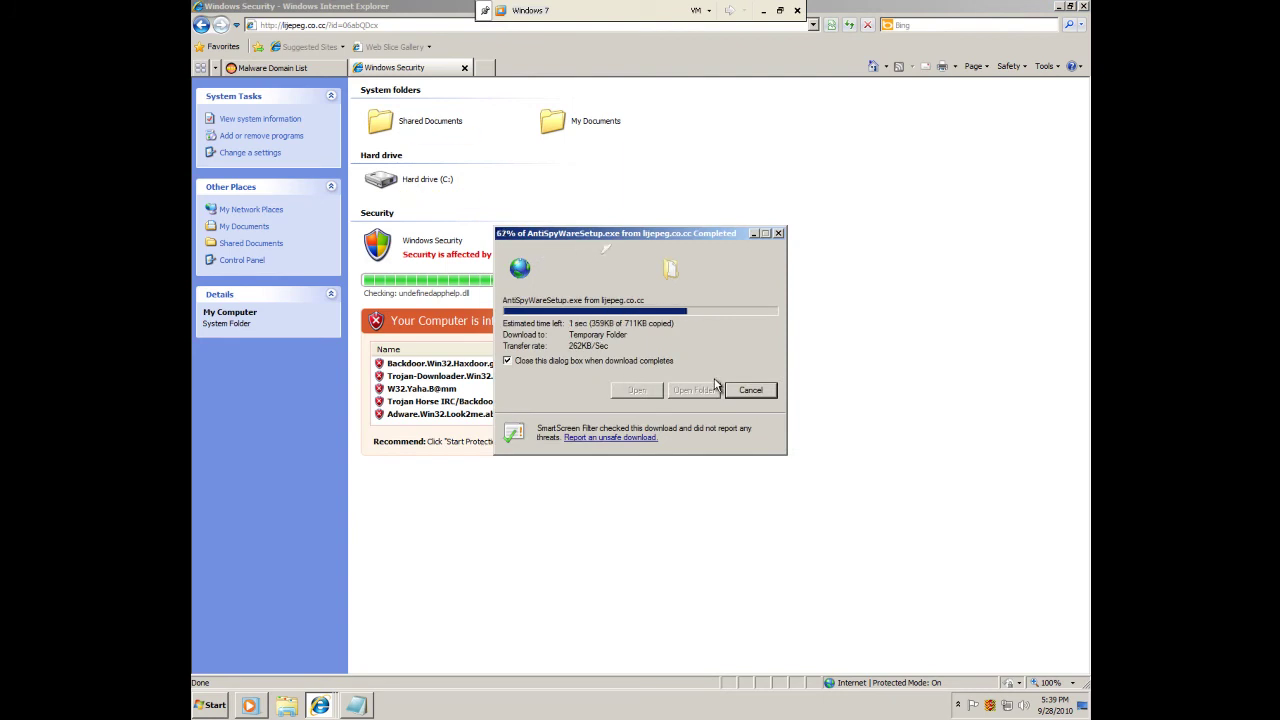
Close Internet Explorer with all its tabs and run the unverified downloaded program
left_click(1082, 6)
left_click(645, 356)
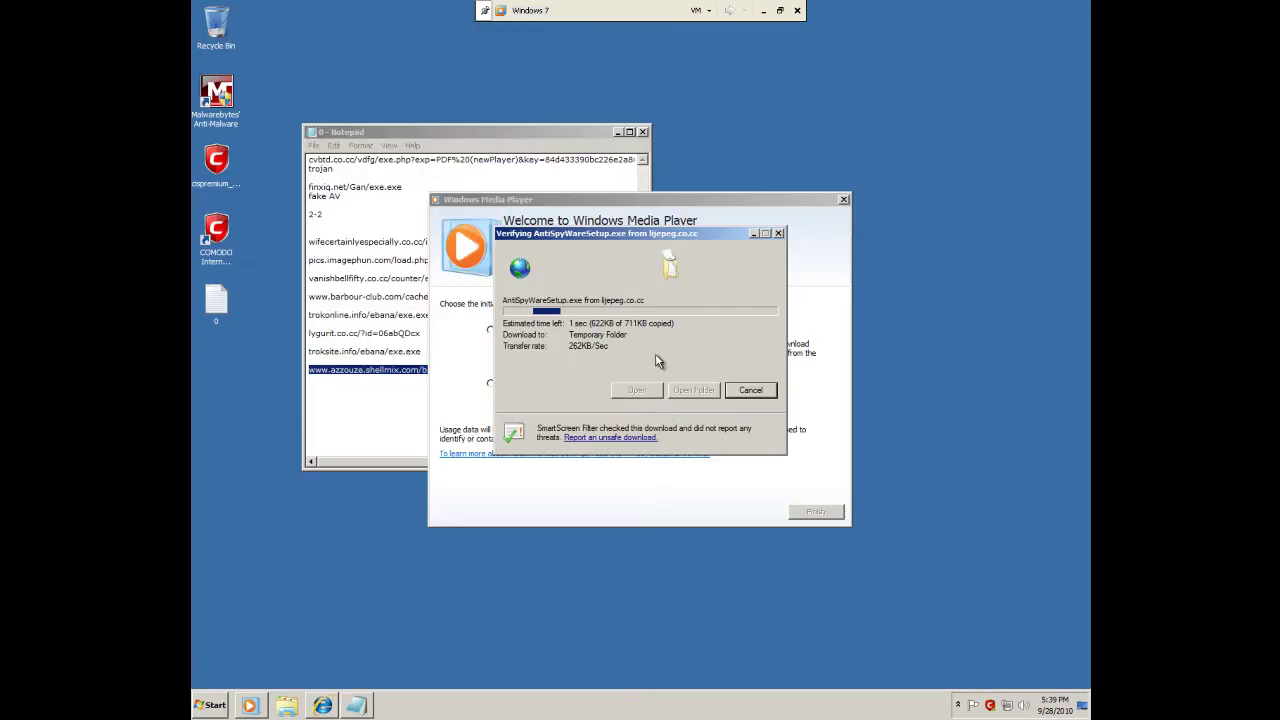
left_click(843, 199)
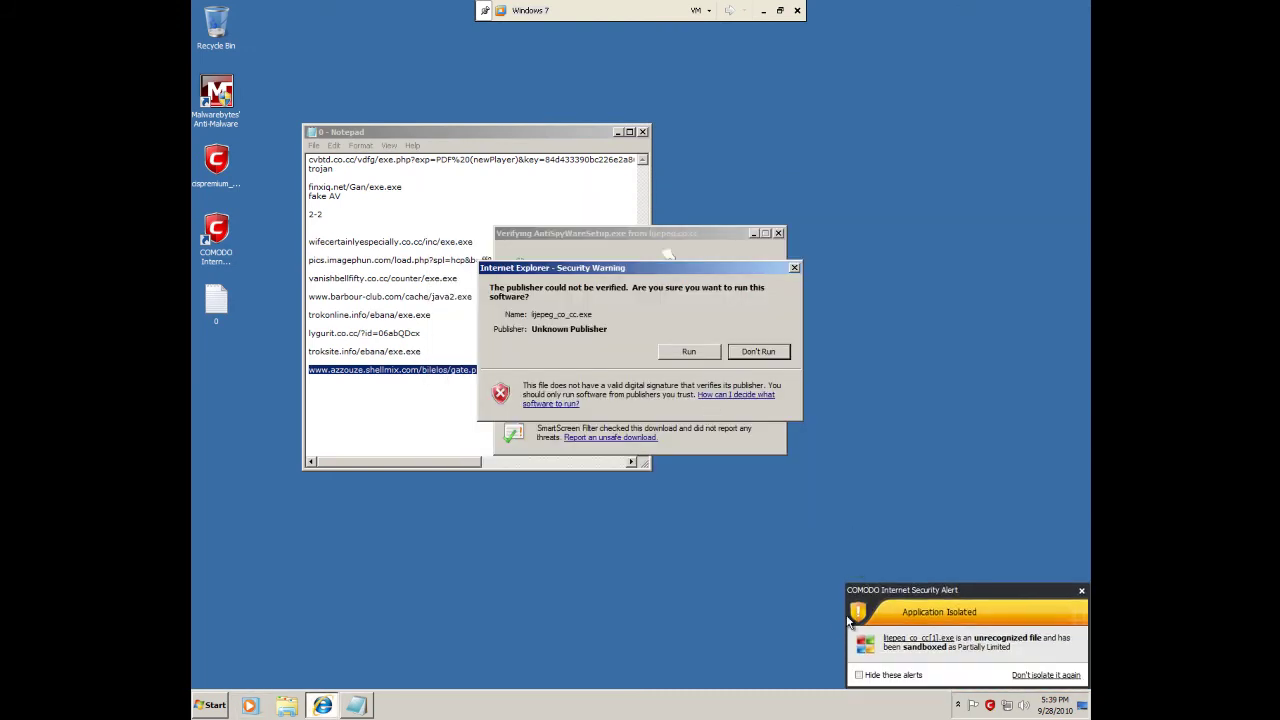
left_click(690, 352)
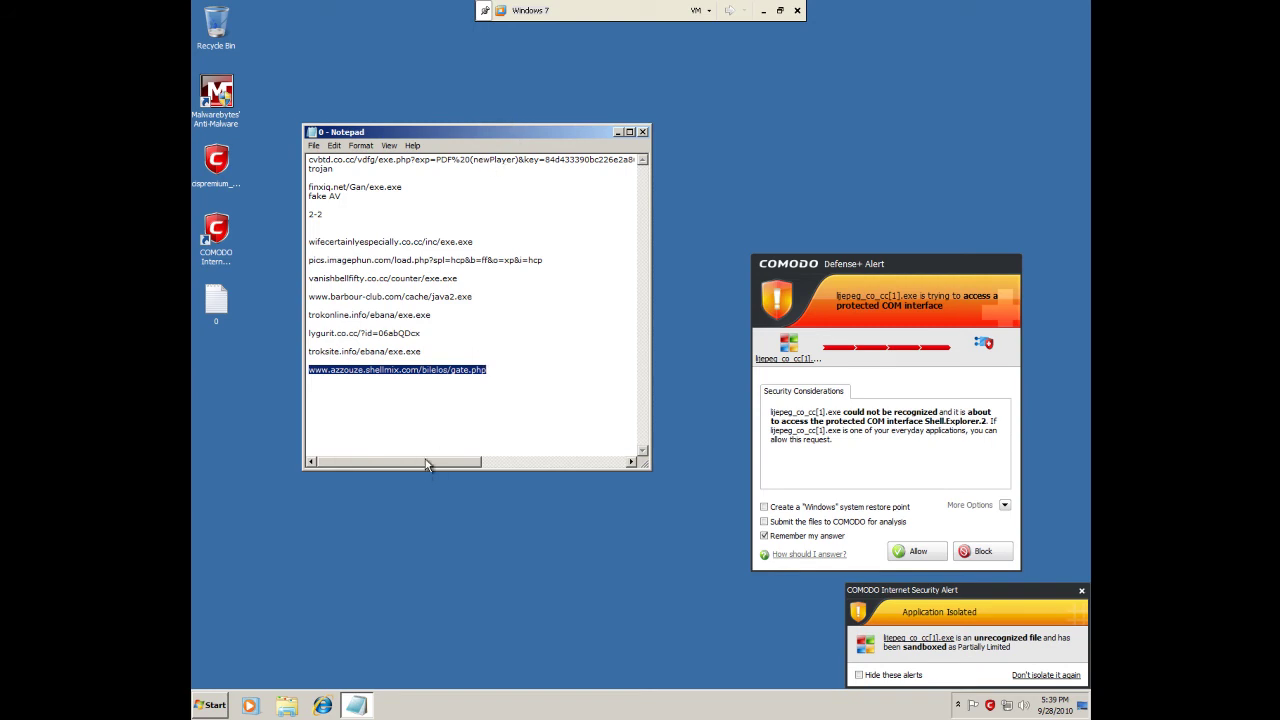
Block the program's protected COM interface access and close Notepad without saving
left_click(983, 551)
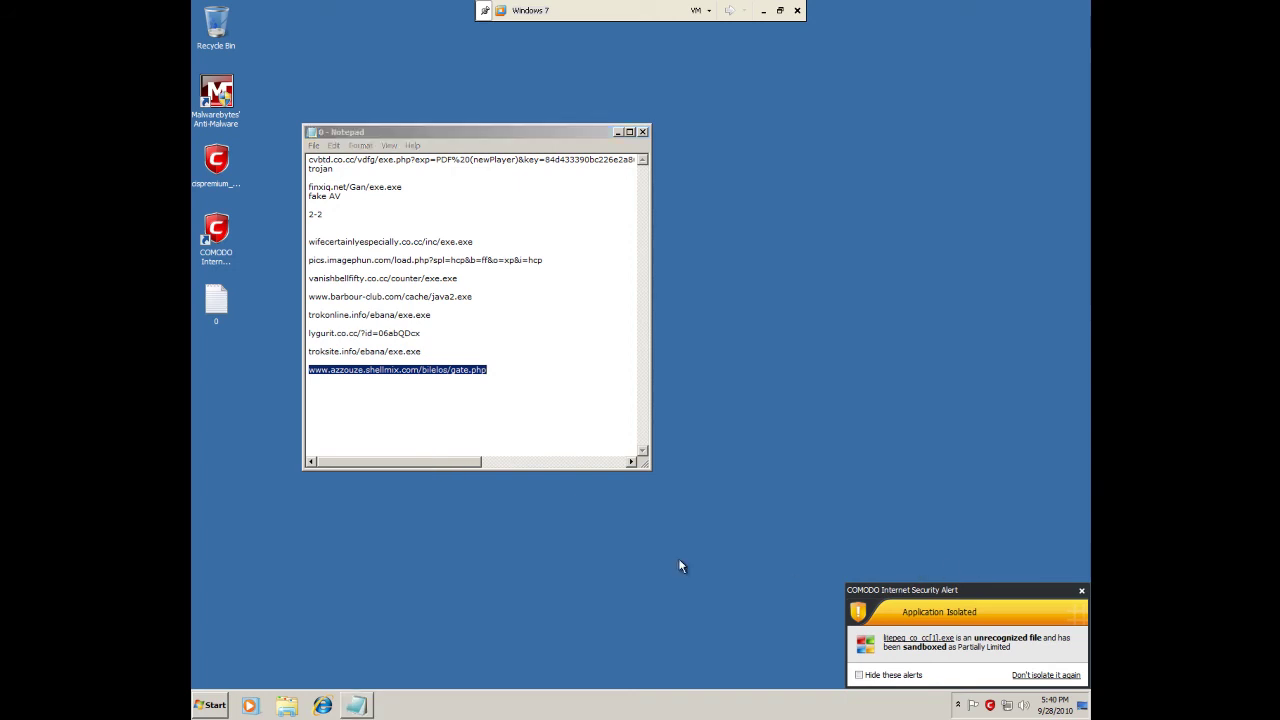
left_click(1079, 590)
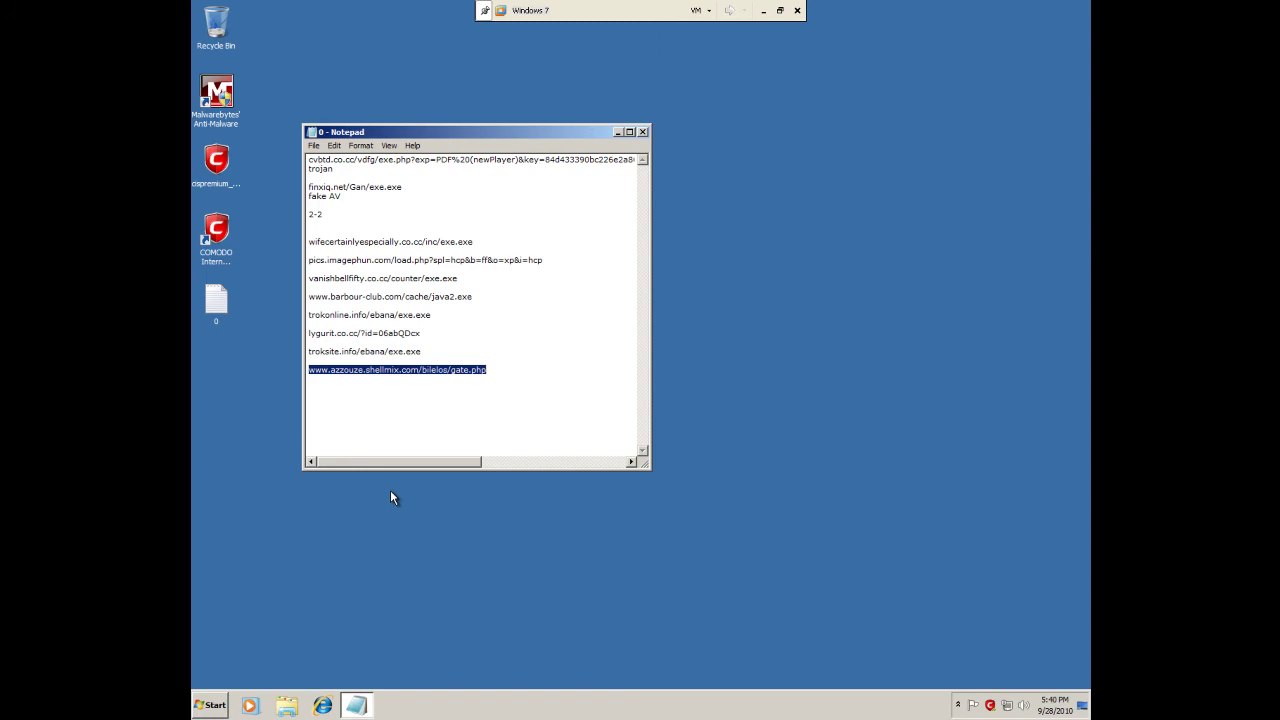
left_click(643, 131)
left_click(677, 363)
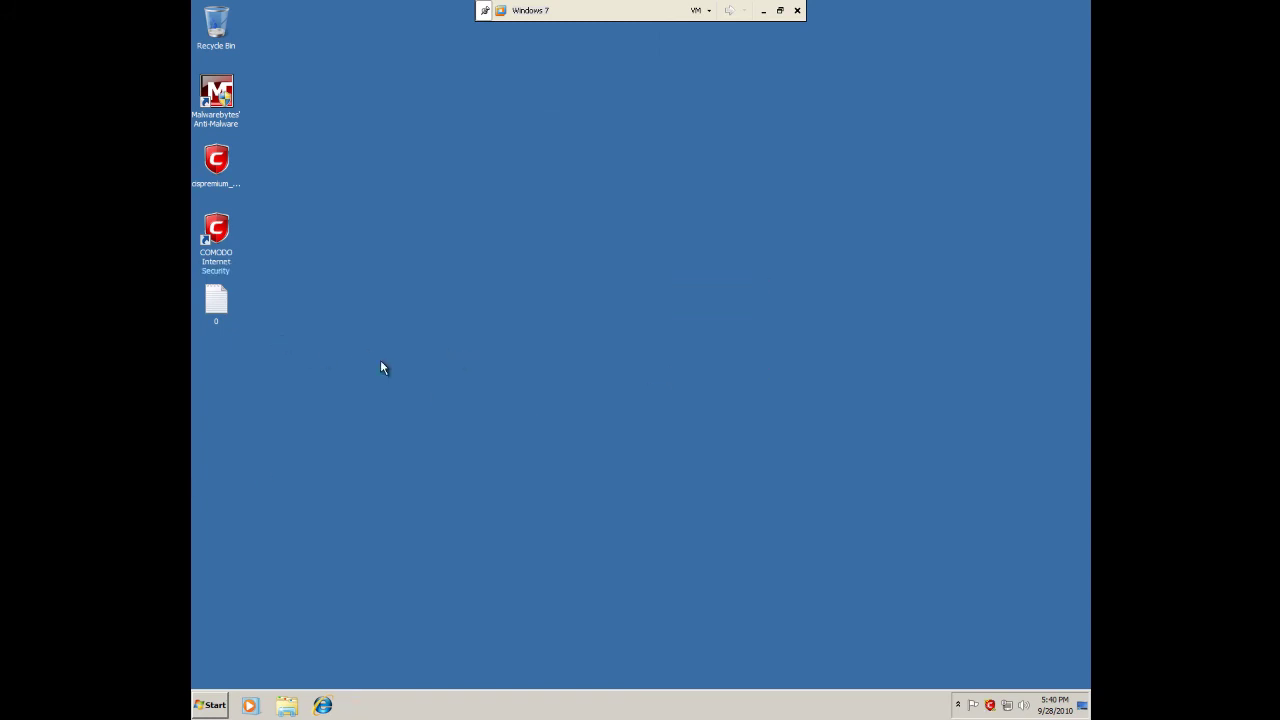
Launch COMODO, scan My Computer (0 threats in 110207 objects), then close it
double_click(215, 232)
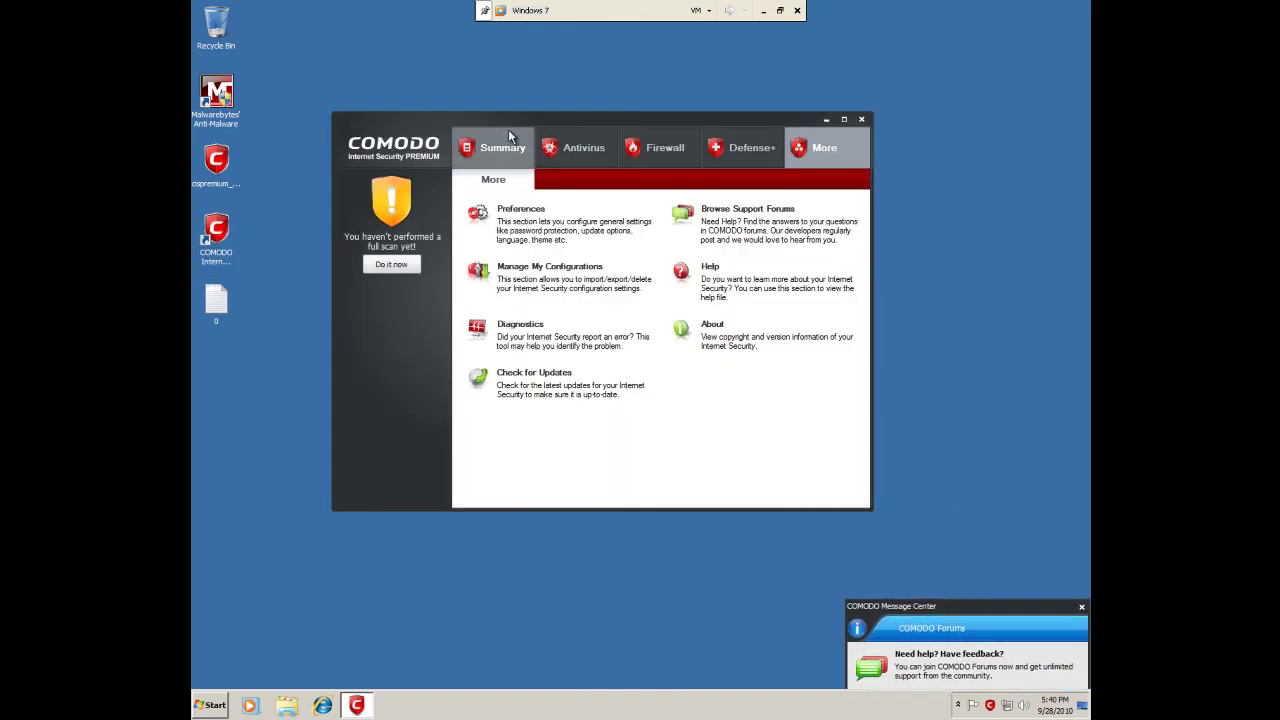
left_click(502, 142)
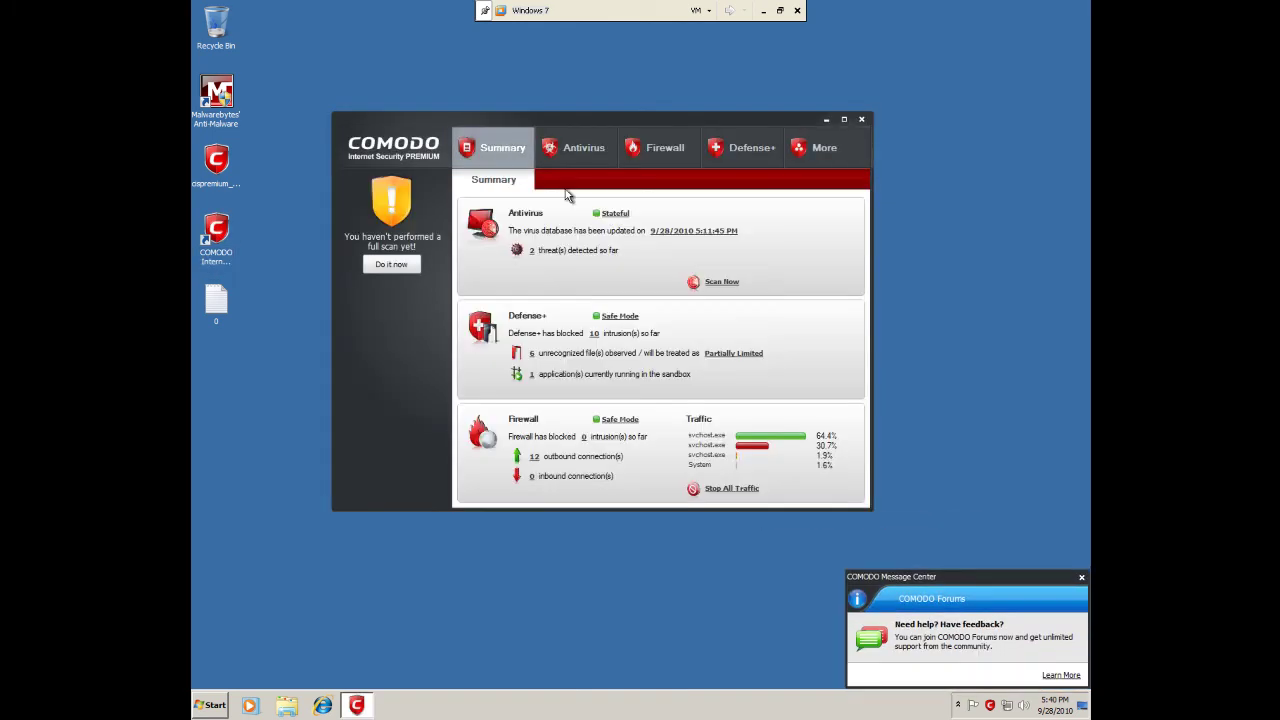
left_click(1079, 578)
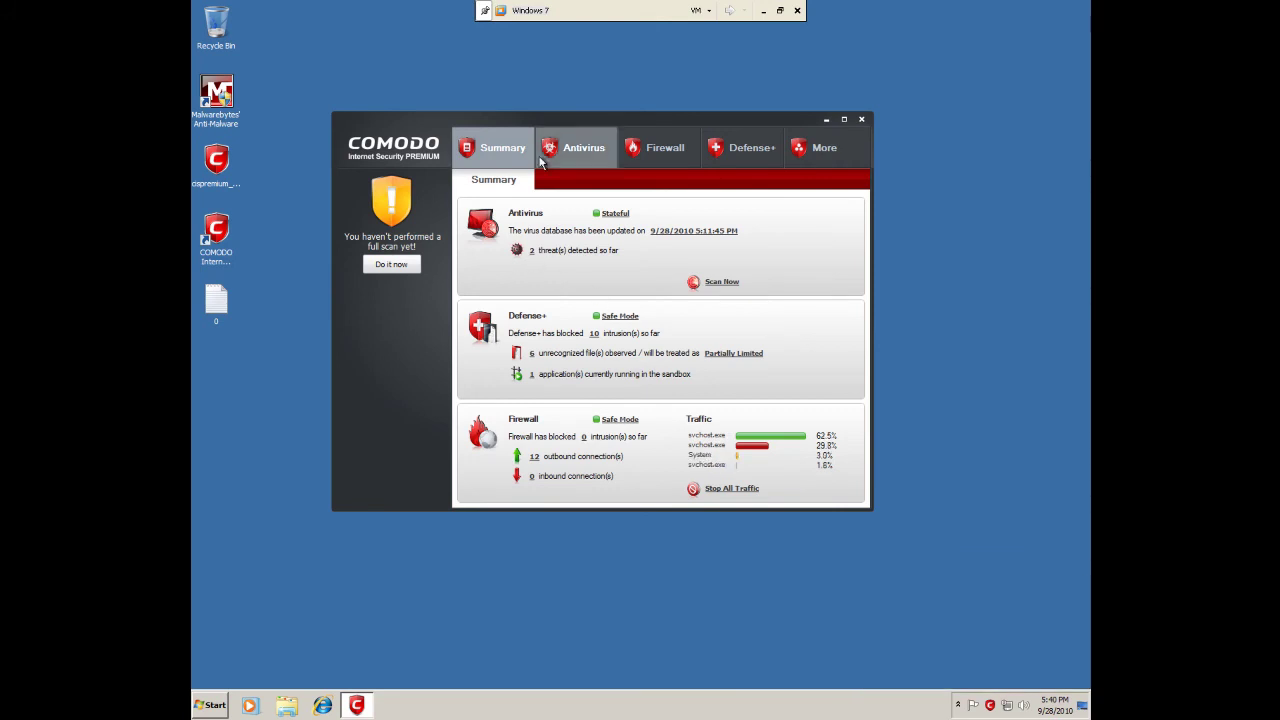
left_click(716, 282)
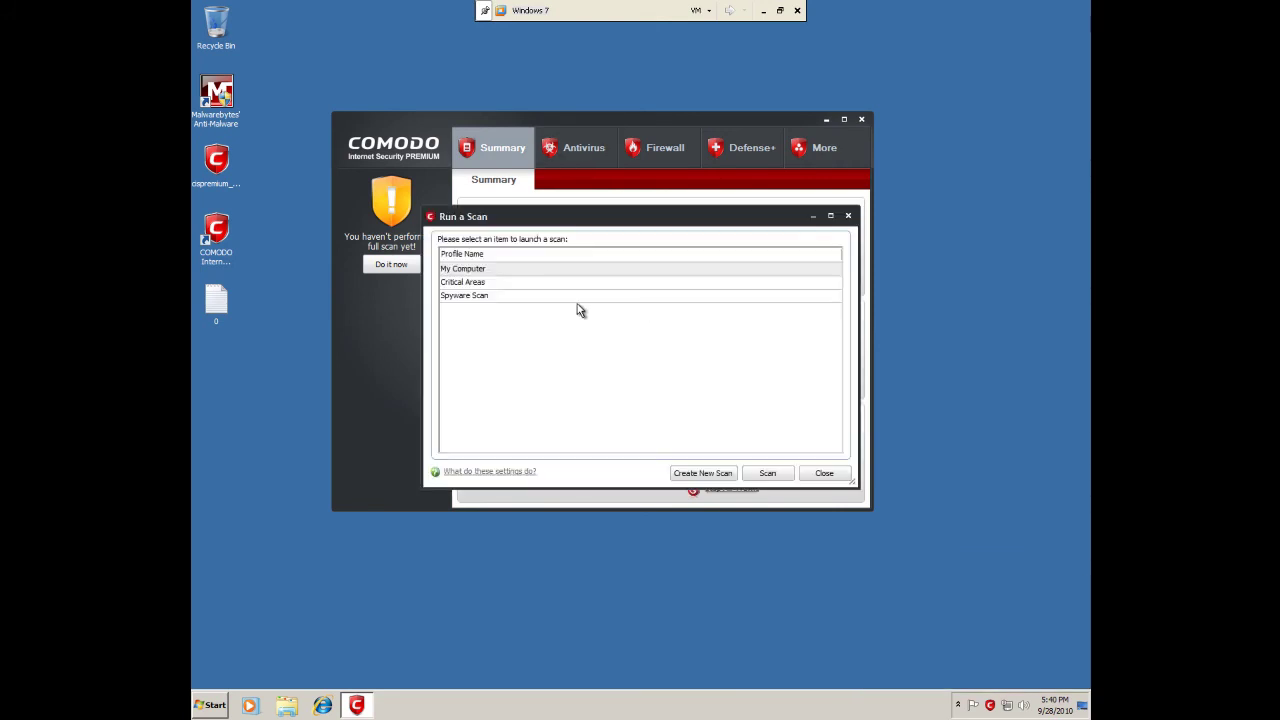
left_click(490, 271)
left_click(762, 472)
left_click(780, 10)
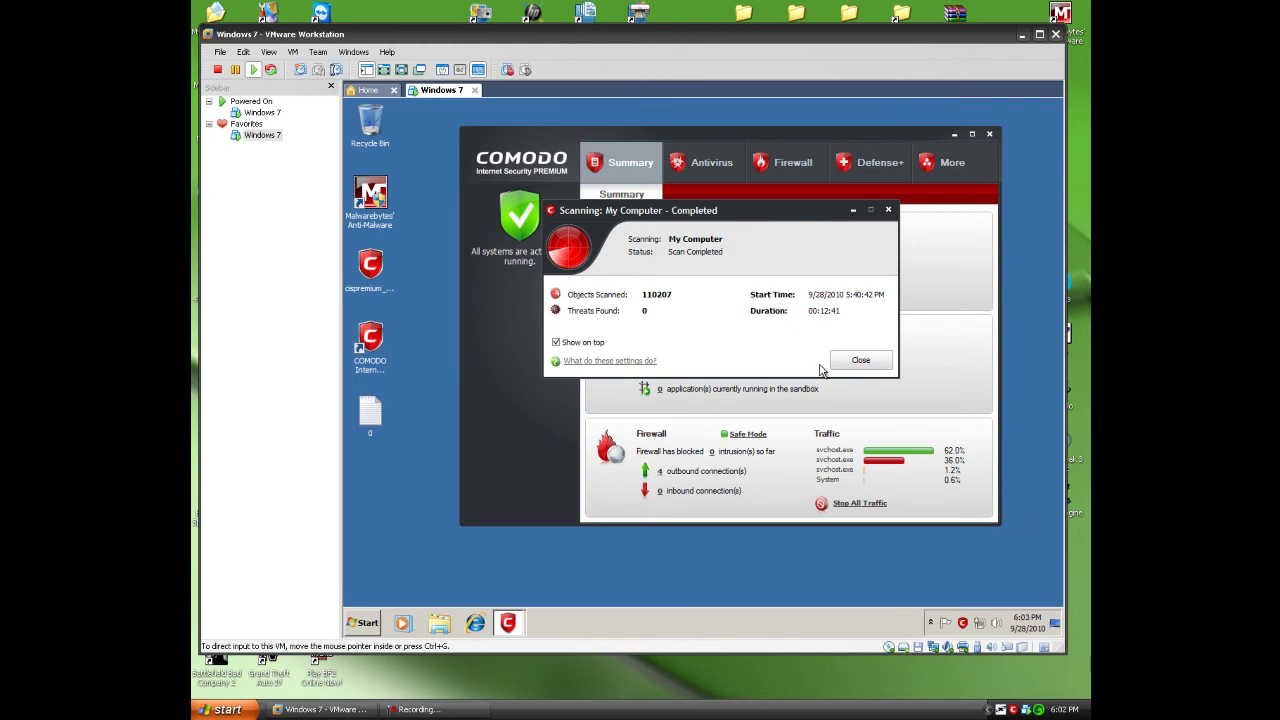
left_click(875, 347)
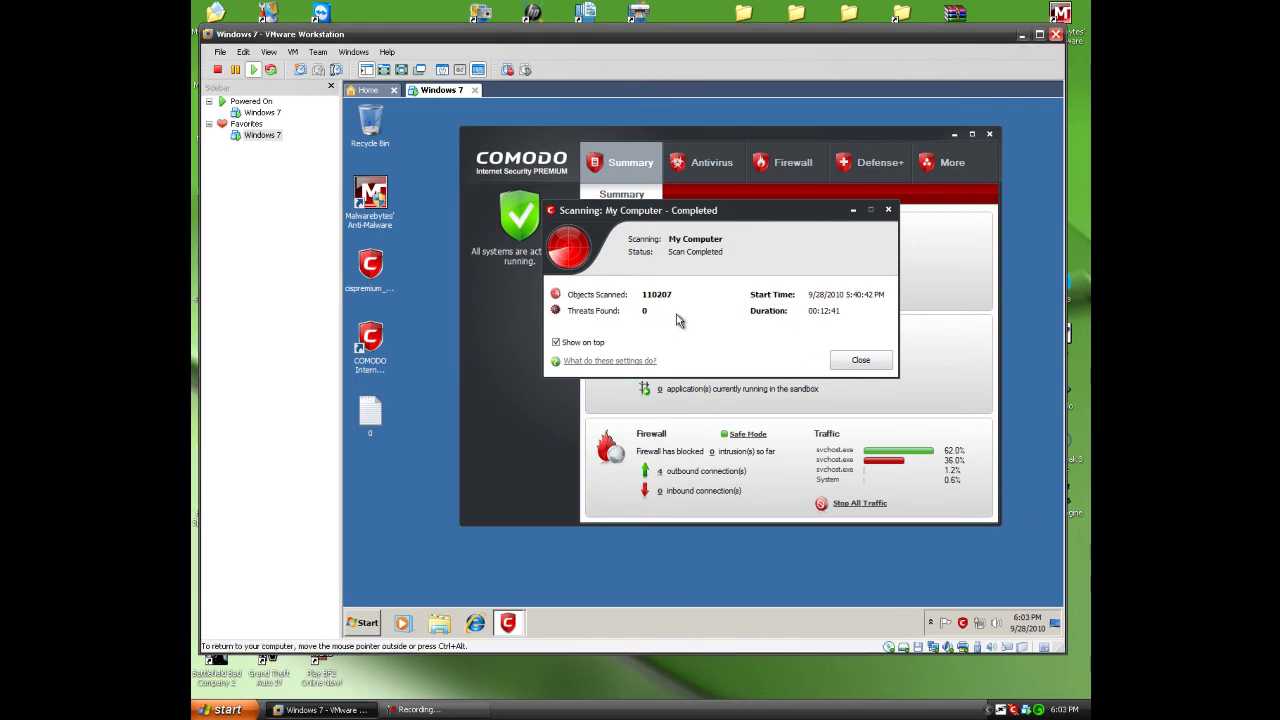
left_click(840, 364)
left_click(990, 135)
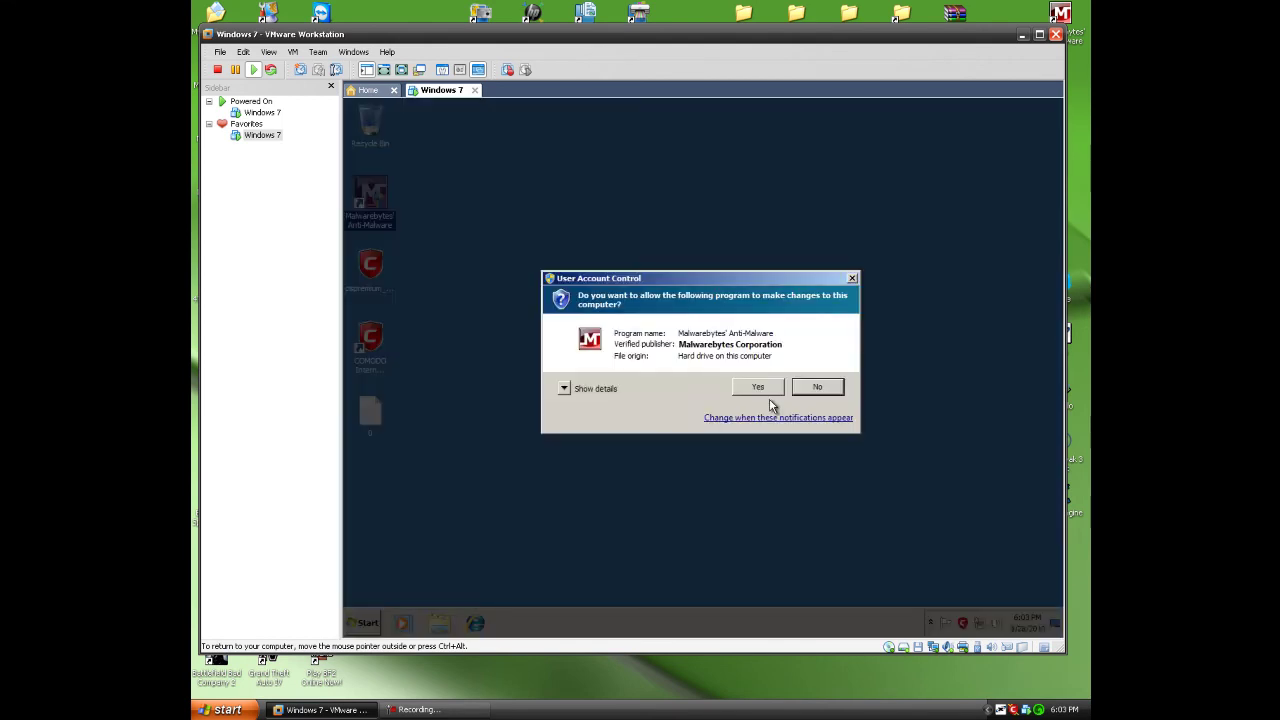
Start Malwarebytes' Anti-Malware and update its malware database to version 4713
left_click(762, 388)
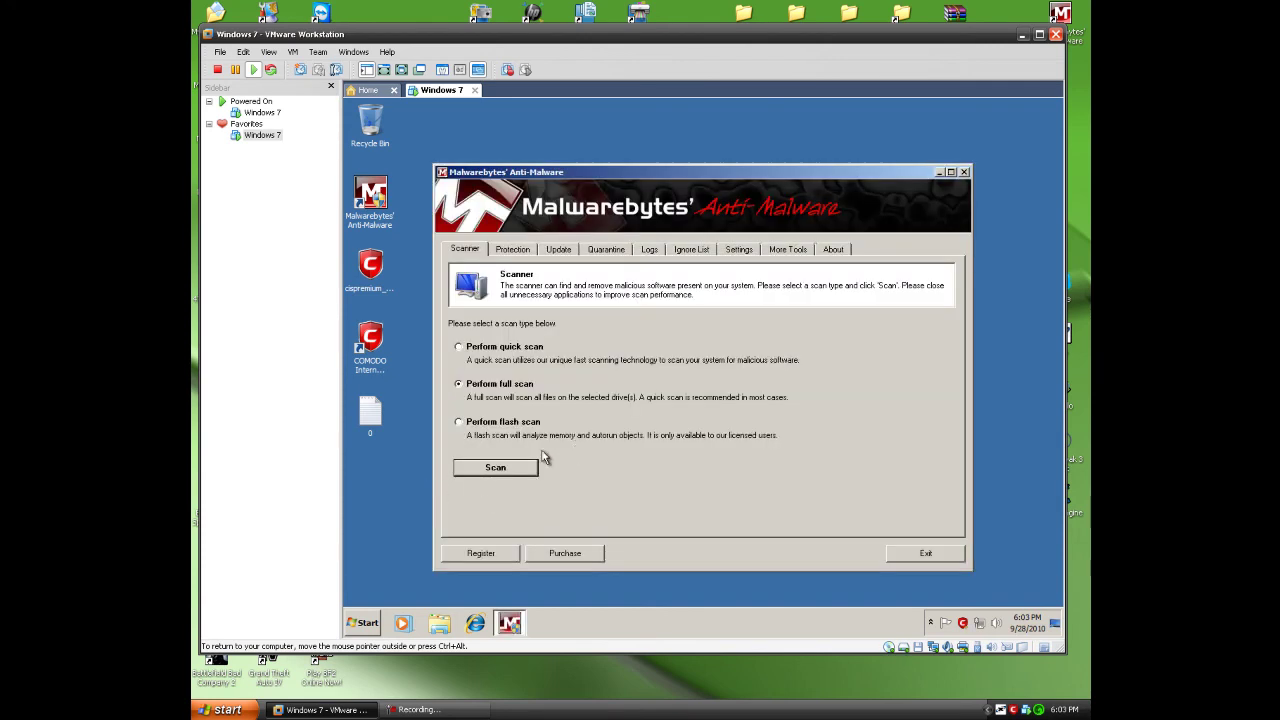
left_click(548, 252)
left_click(546, 390)
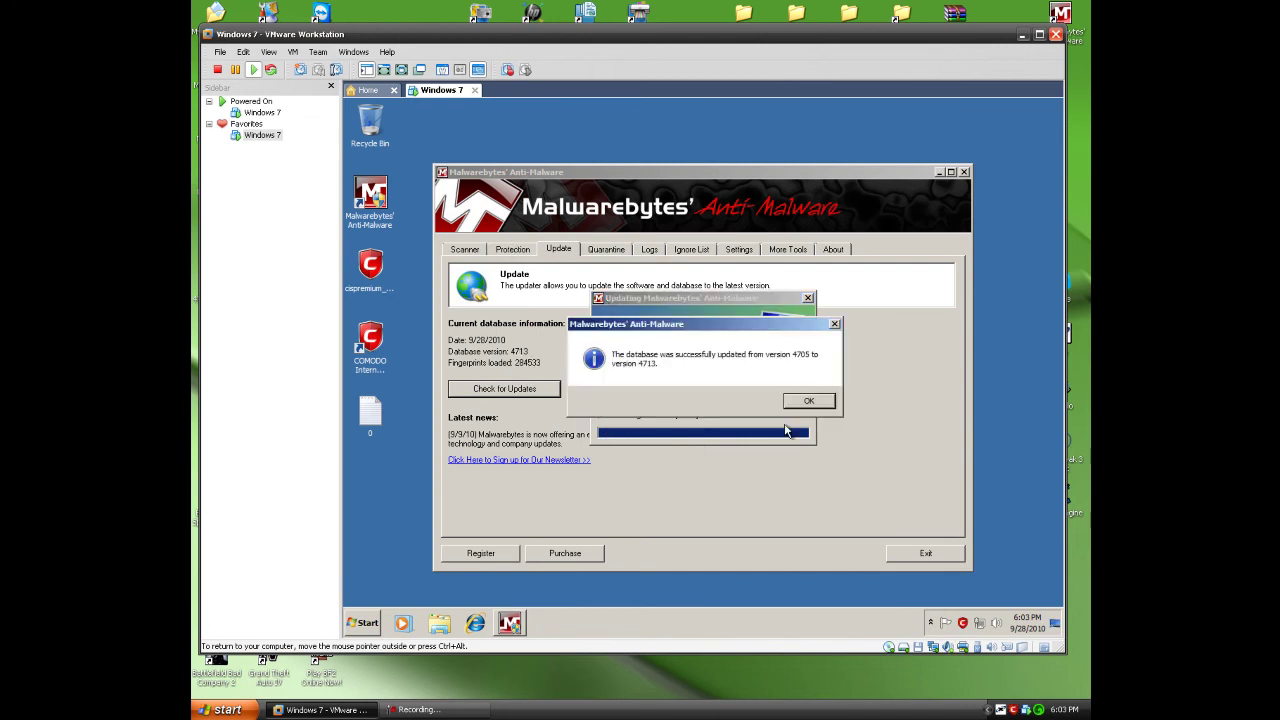
left_click(822, 402)
Run a full scan of the C: drive
left_click(512, 250)
left_click(484, 252)
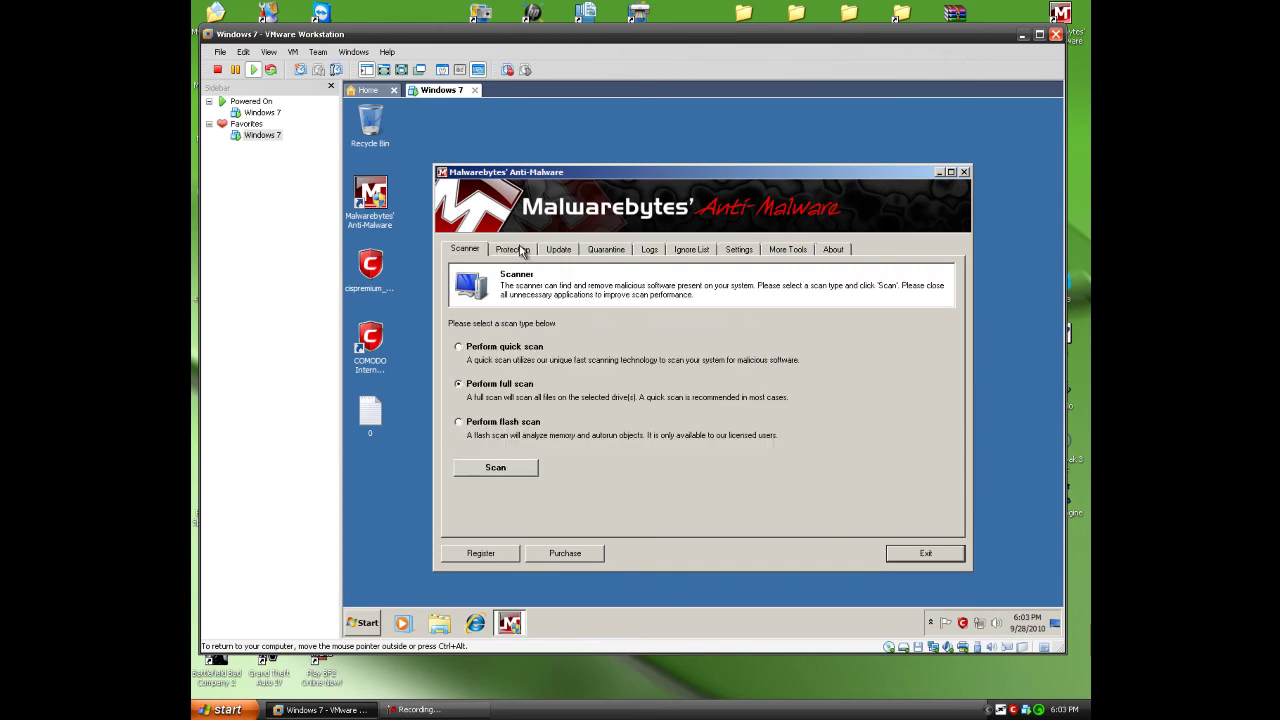
left_click(495, 466)
left_click(790, 461)
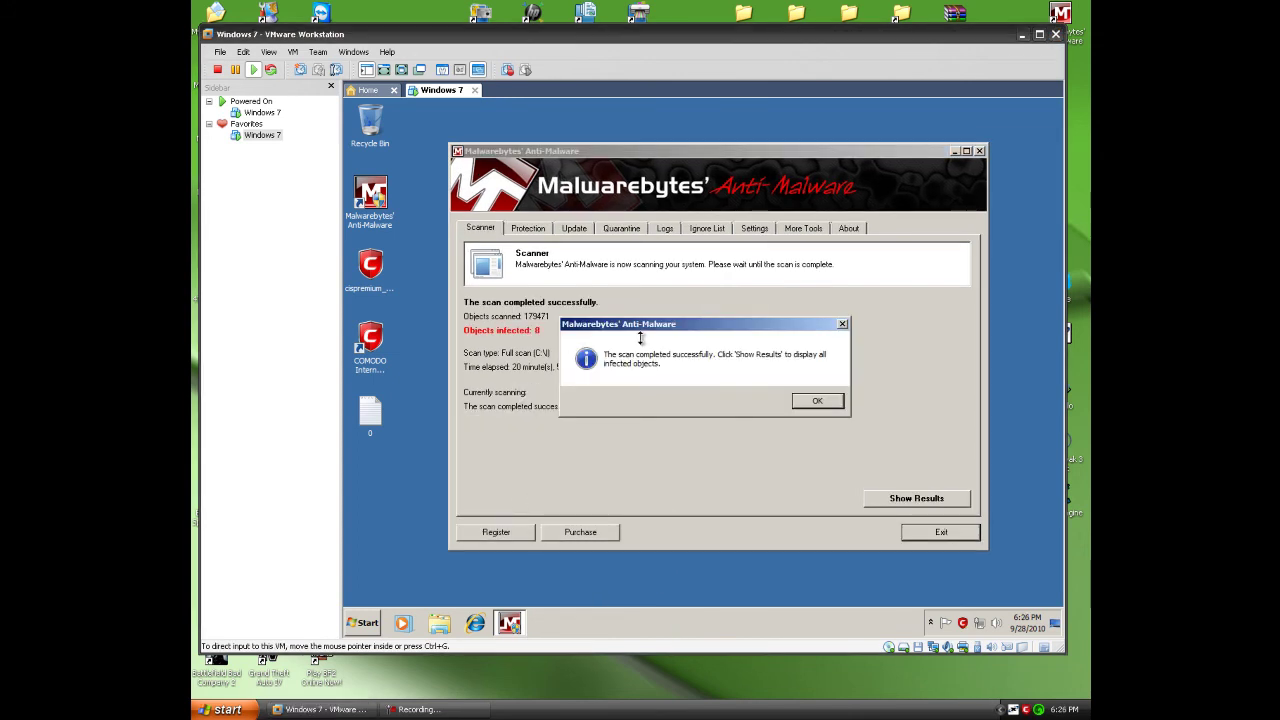
Dismiss the scan-complete message and list the infected objects found
left_click(641, 326)
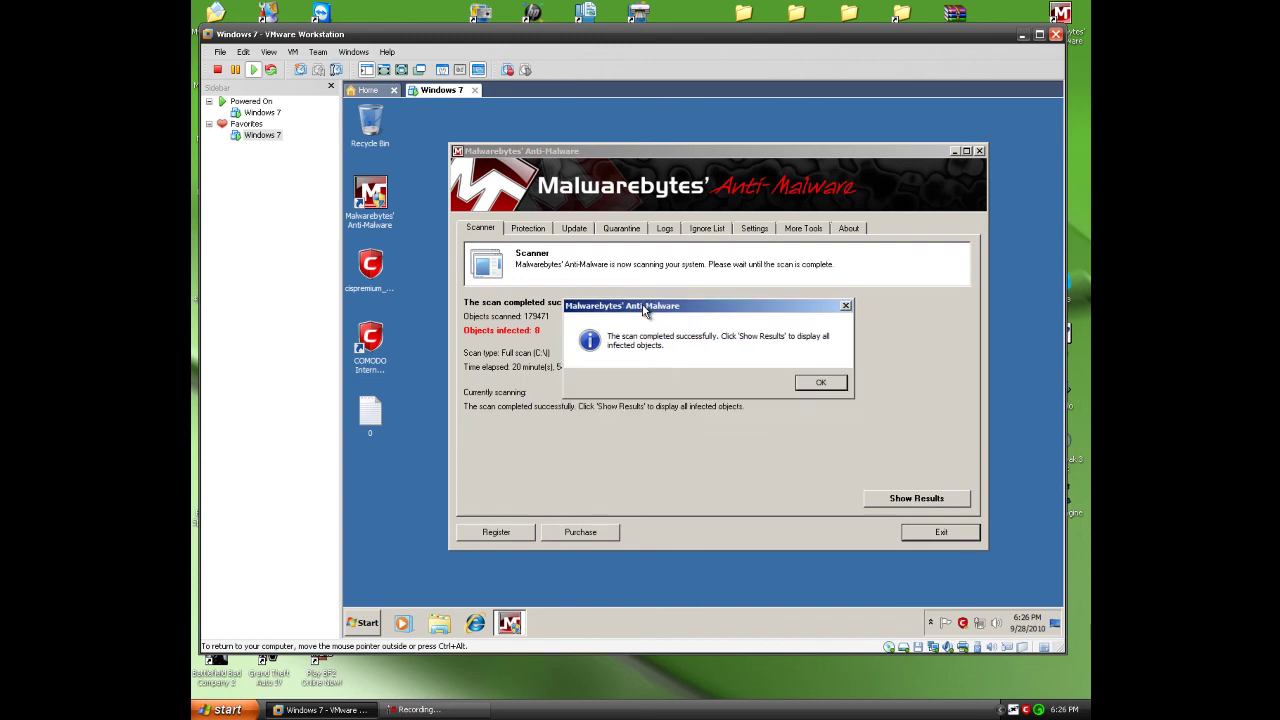
left_click_drag(645, 327, 649, 309)
left_click(822, 384)
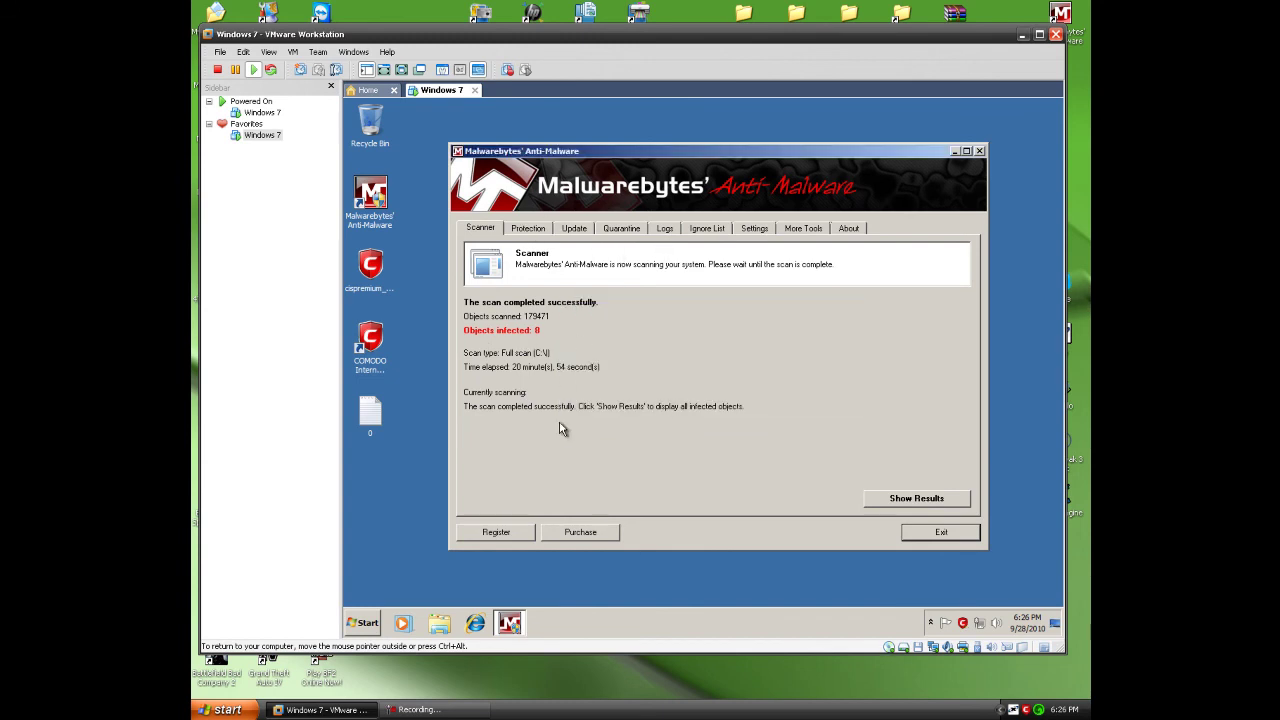
left_click(897, 498)
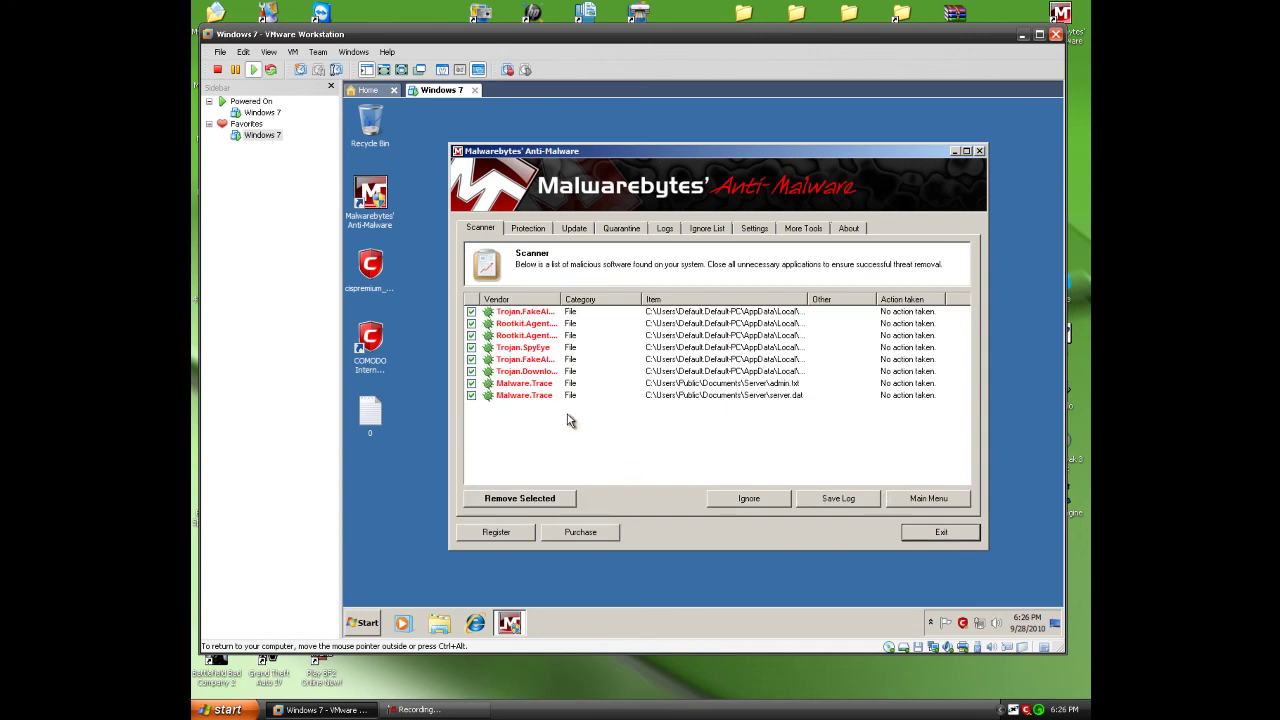
Widen the results columns to read the threat names like Rootkit.Agent.Gen
left_click_drag(807, 299, 962, 300)
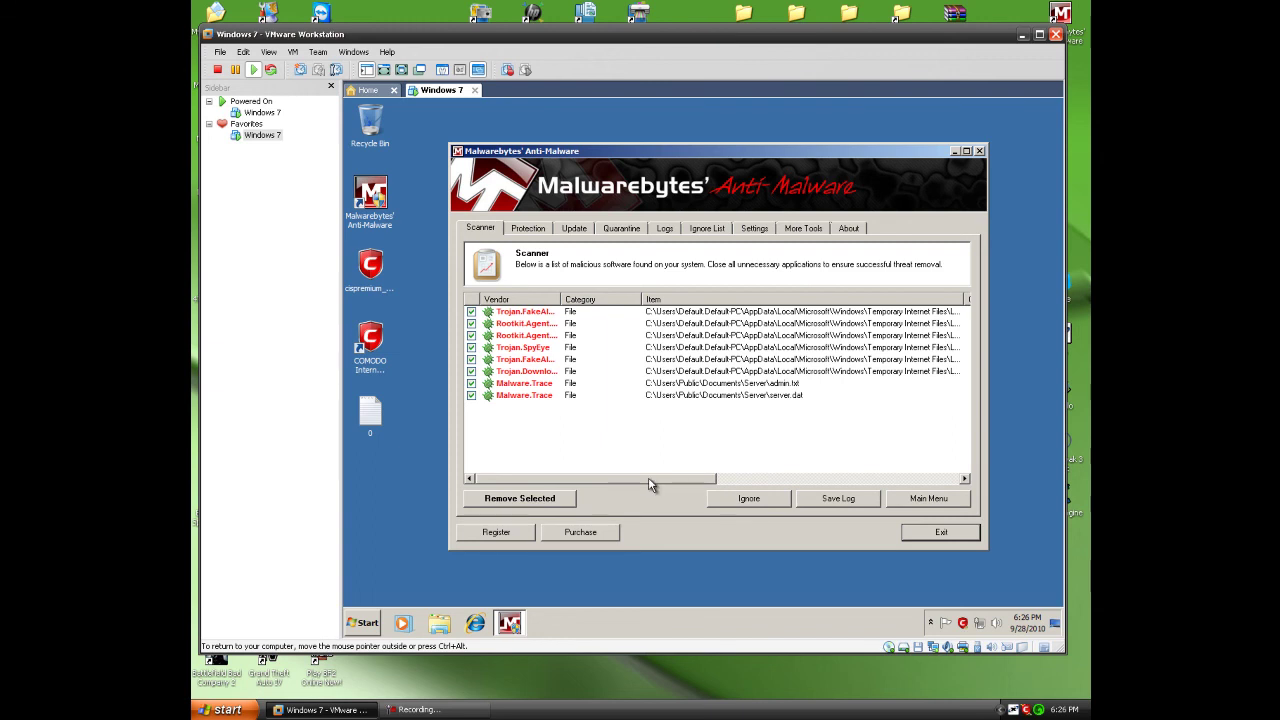
left_click_drag(648, 478, 749, 497)
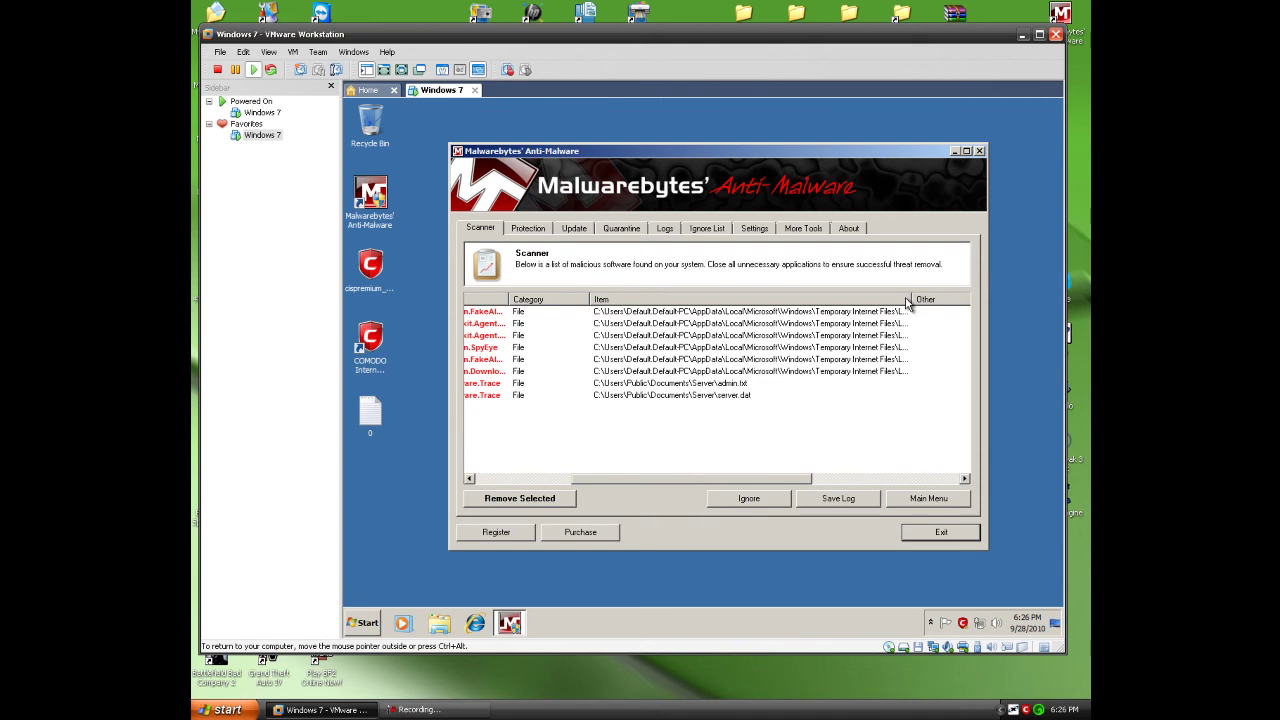
left_click_drag(912, 299, 990, 300)
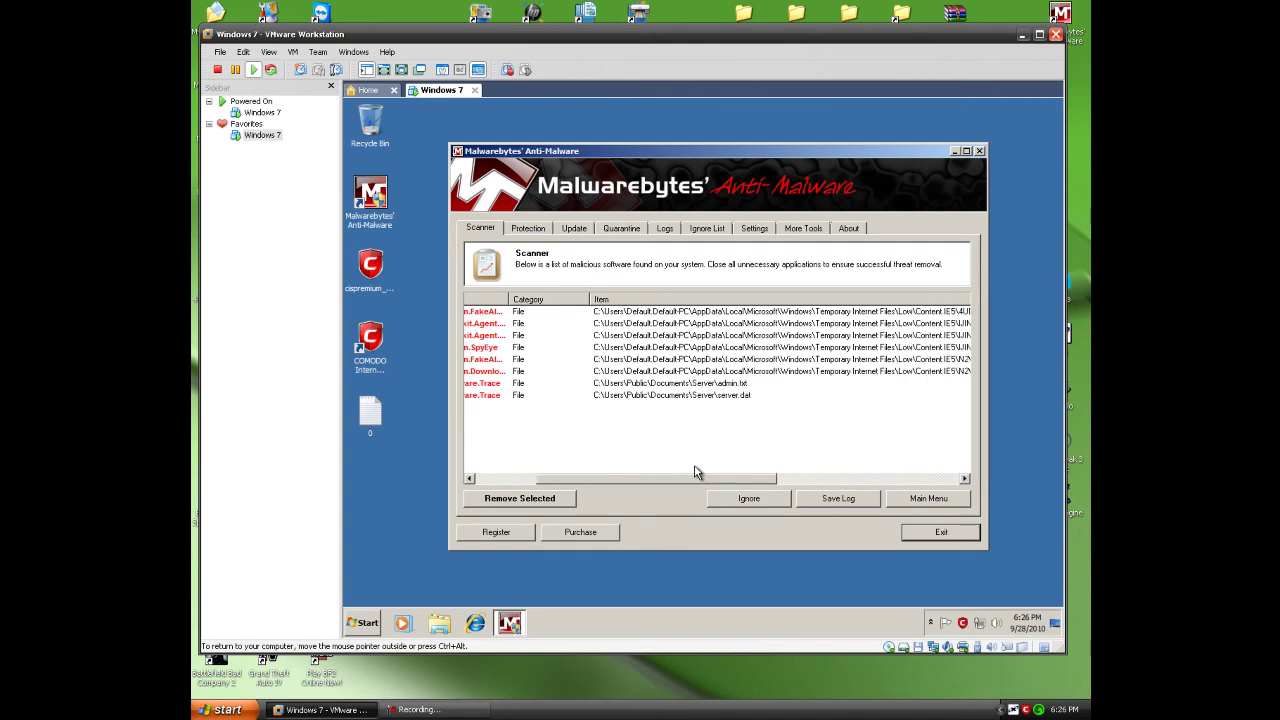
left_click_drag(690, 478, 628, 480)
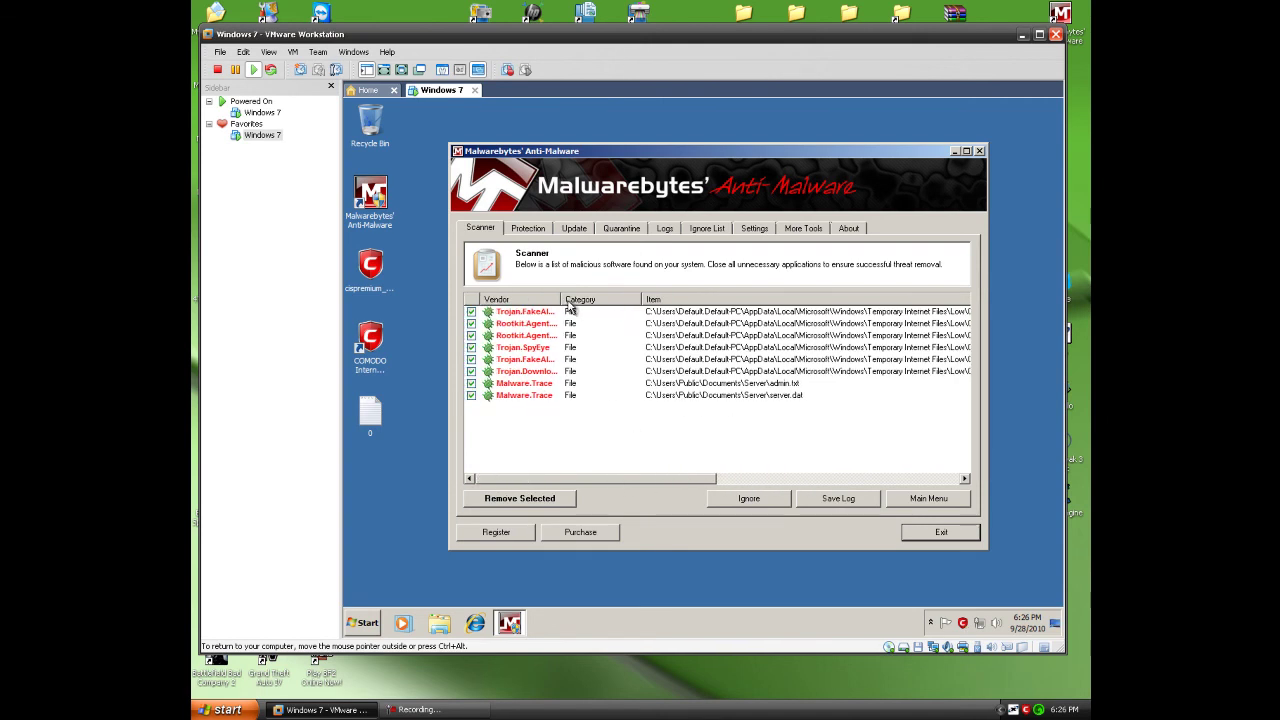
left_click_drag(564, 299, 639, 300)
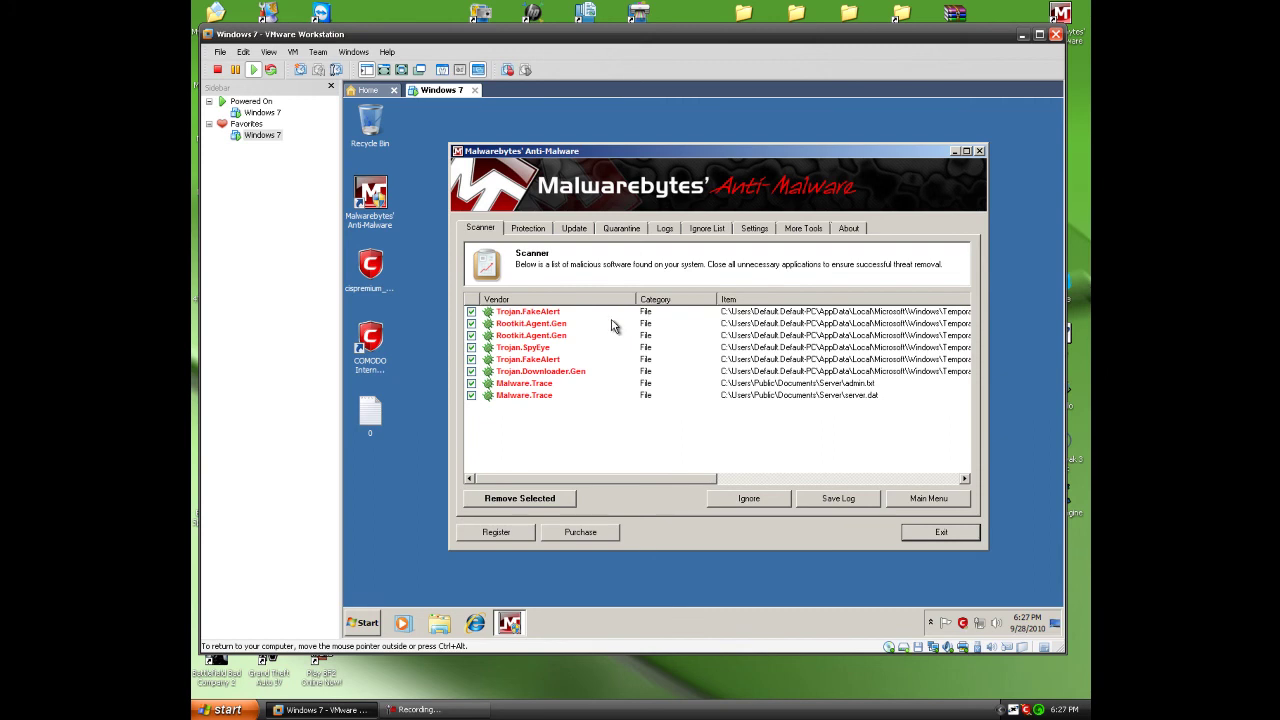
left_click_drag(575, 479, 762, 480)
left_click(687, 324)
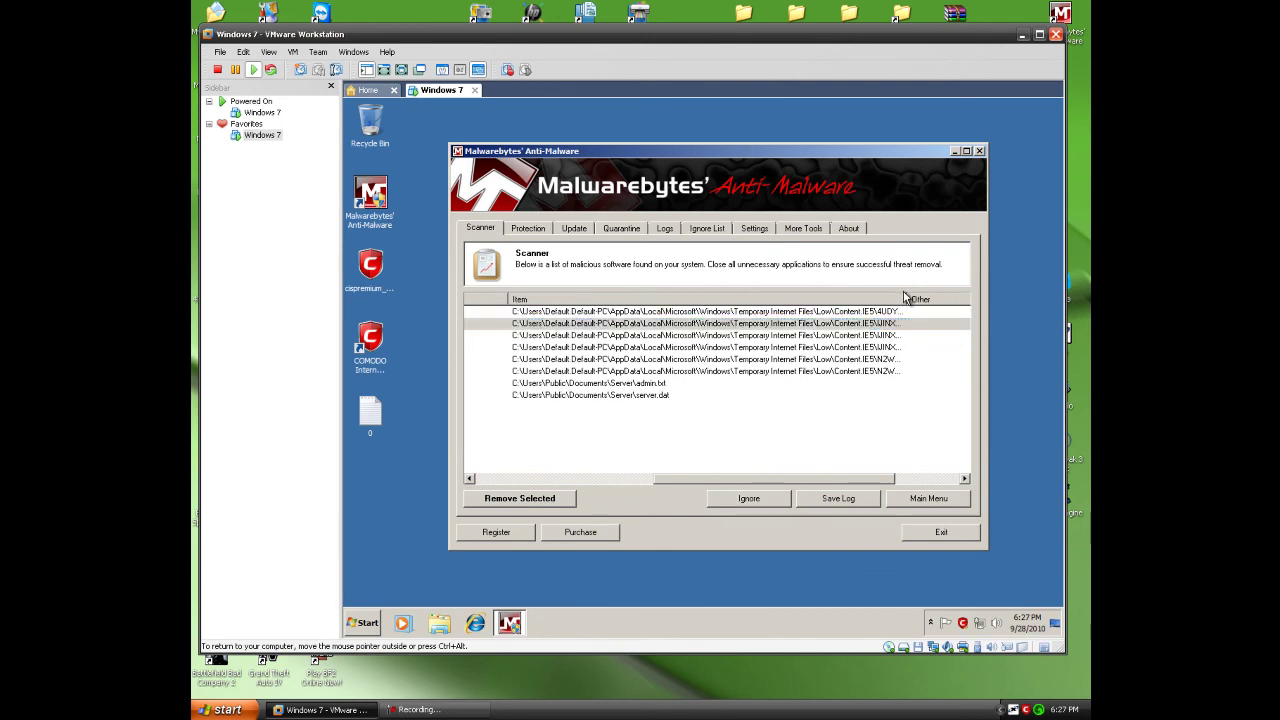
left_click_drag(906, 297, 924, 298)
left_click_drag(823, 479, 579, 470)
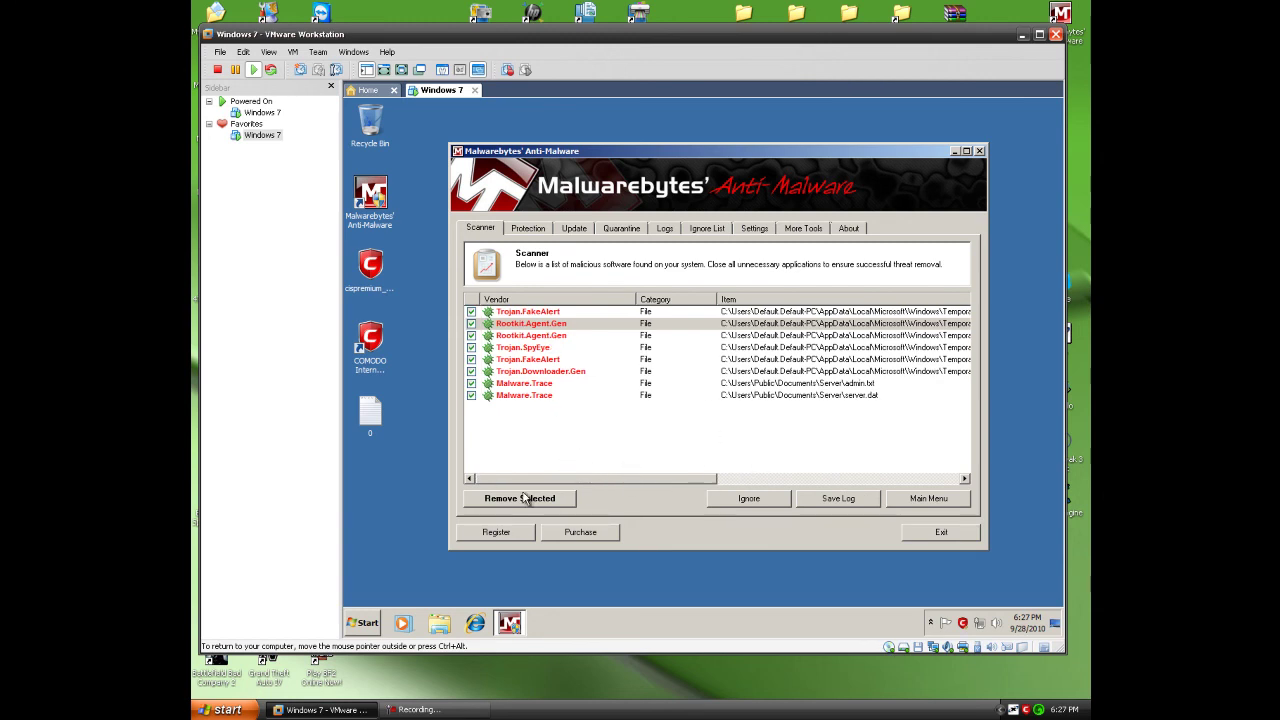
Point out the COMODO and Malwarebytes desktop shortcuts, then clear the selection
left_click(393, 342)
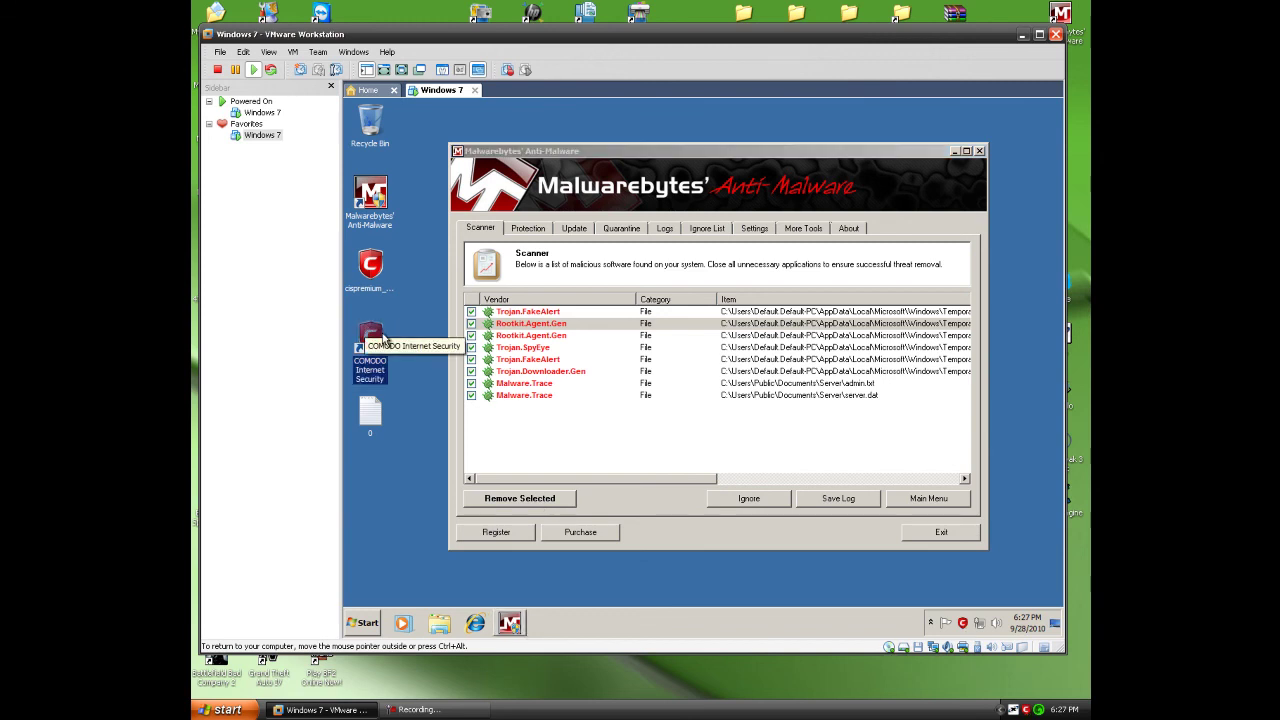
left_click(372, 196)
left_click(398, 290)
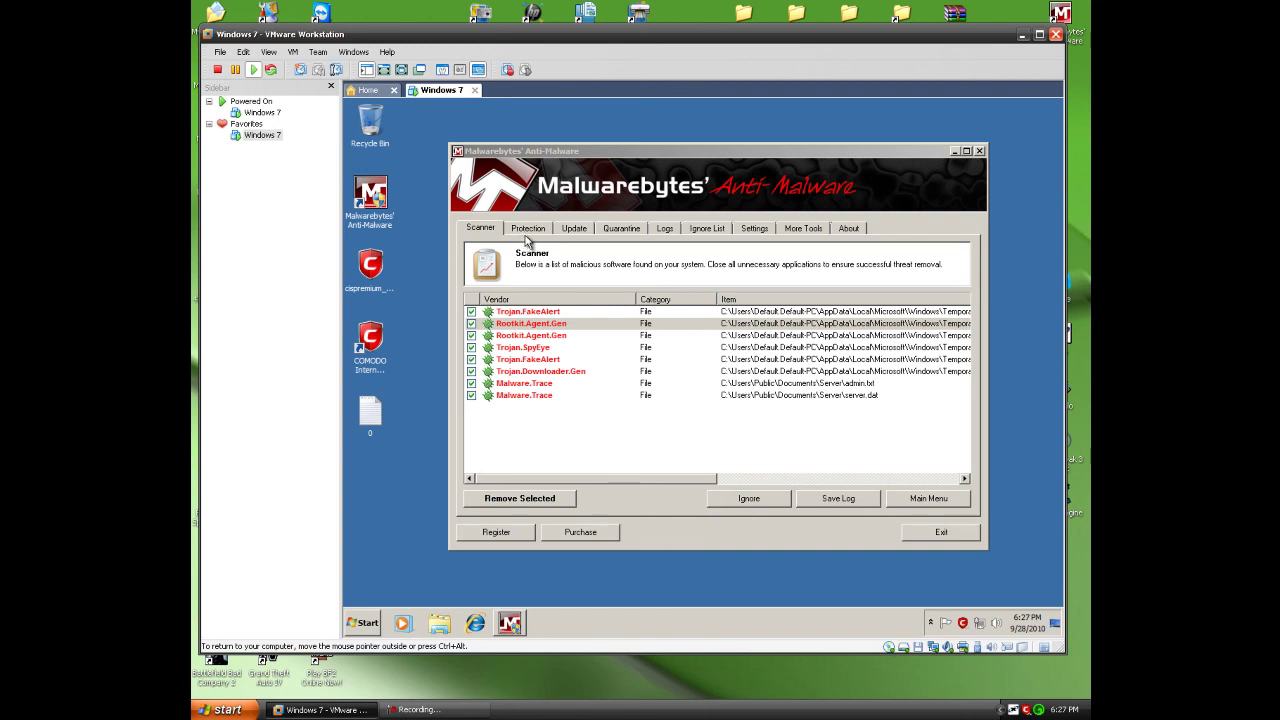
Remove the 8 threats, close the log, decline restarting, and exit Malwarebytes
left_click(572, 500)
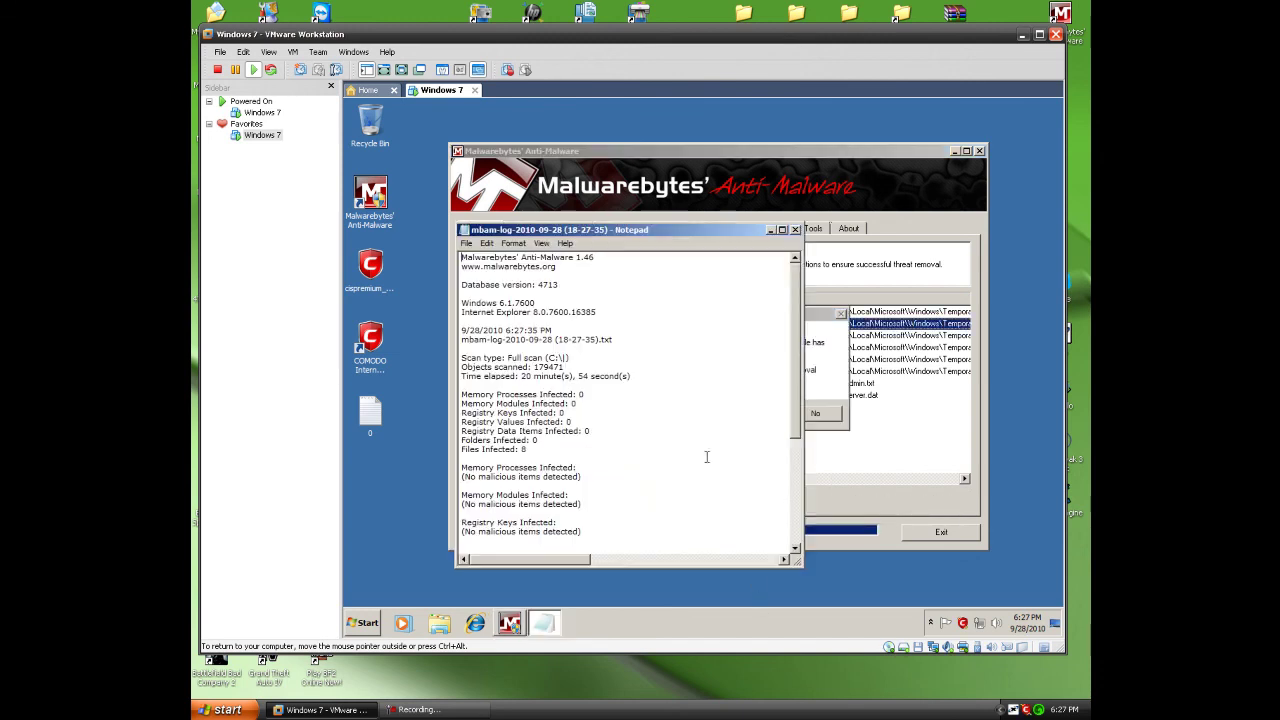
left_click(795, 230)
left_click(812, 418)
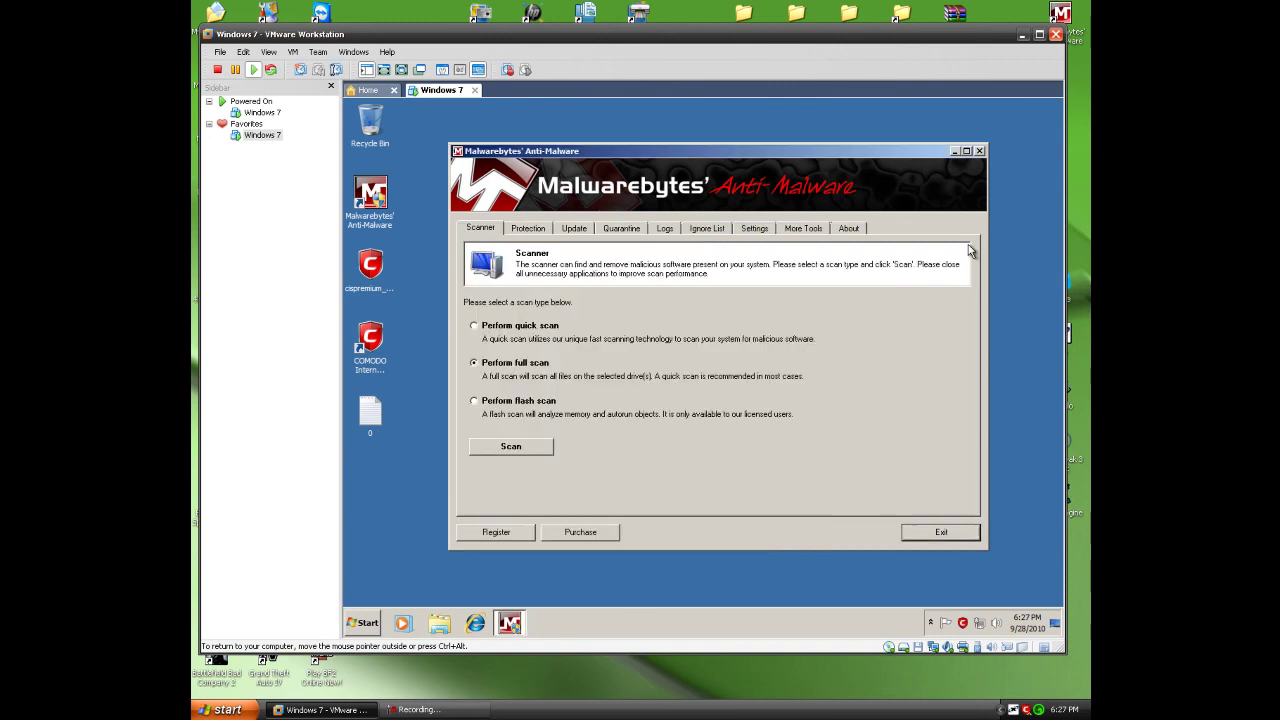
left_click(925, 532)
left_click_drag(414, 124, 622, 420)
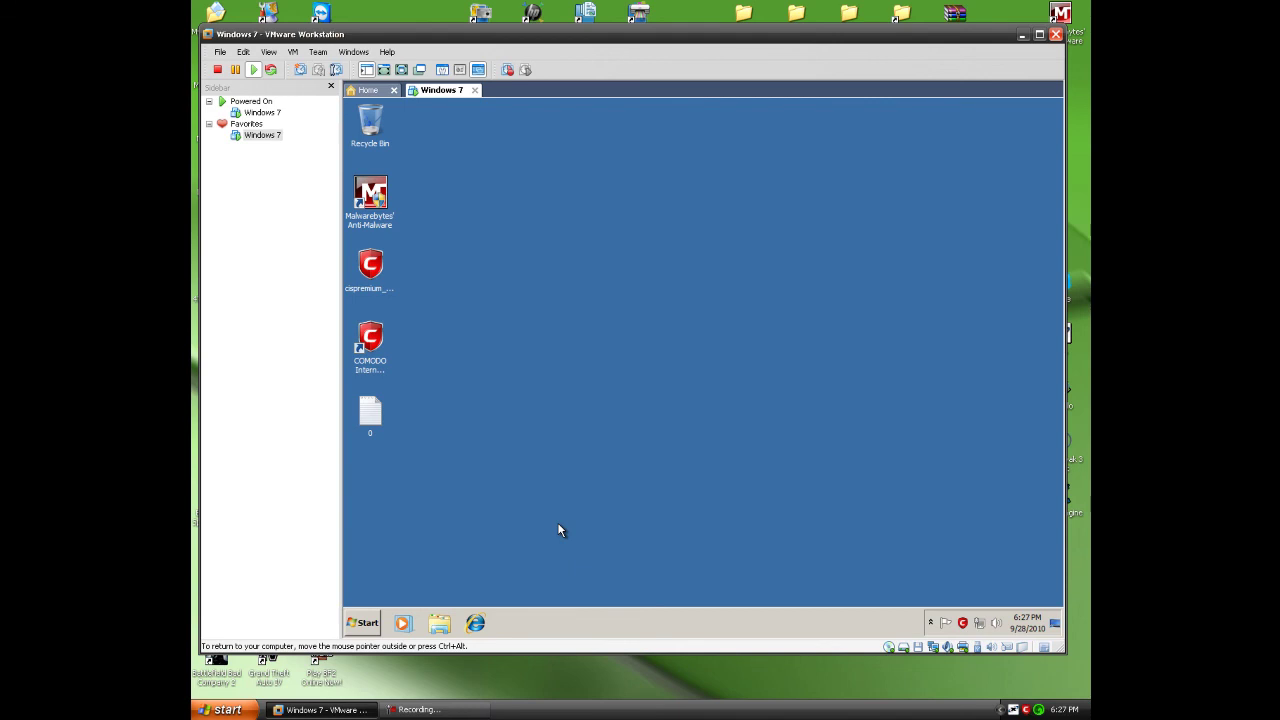
left_click(215, 709)
left_click(268, 450)
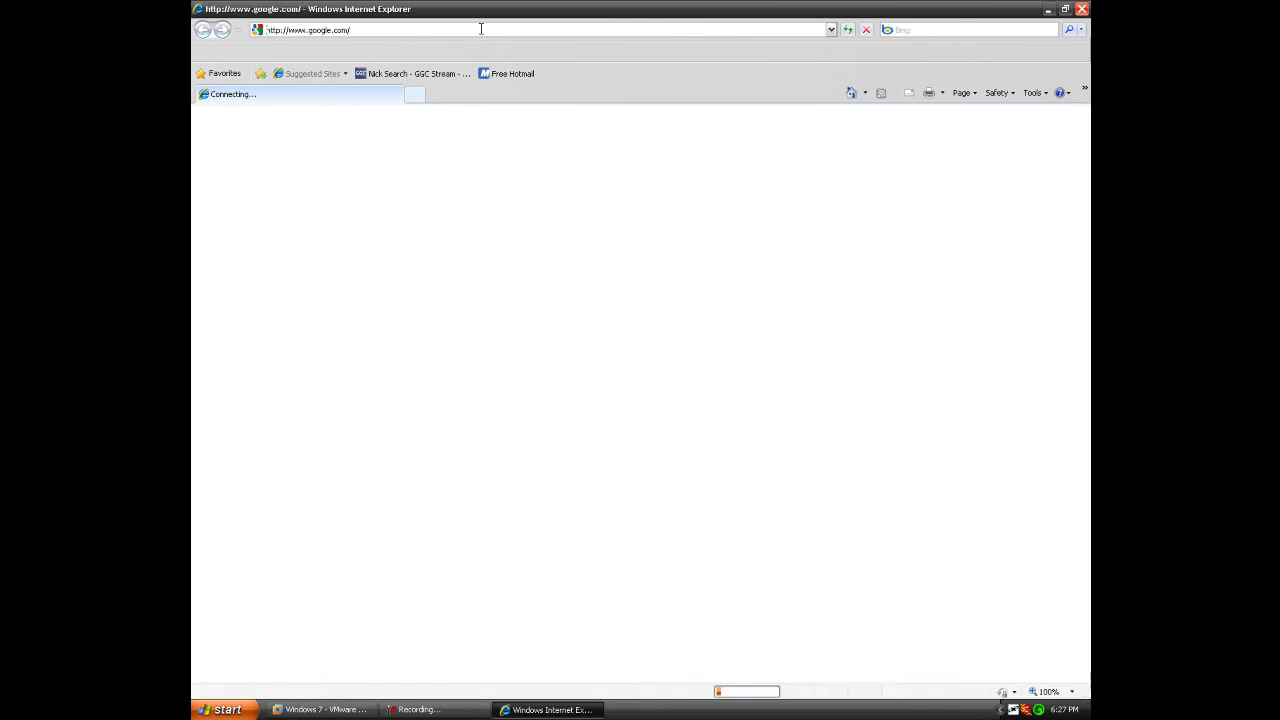
type("y")
left_click(480, 29)
type("y")
left_click(466, 46)
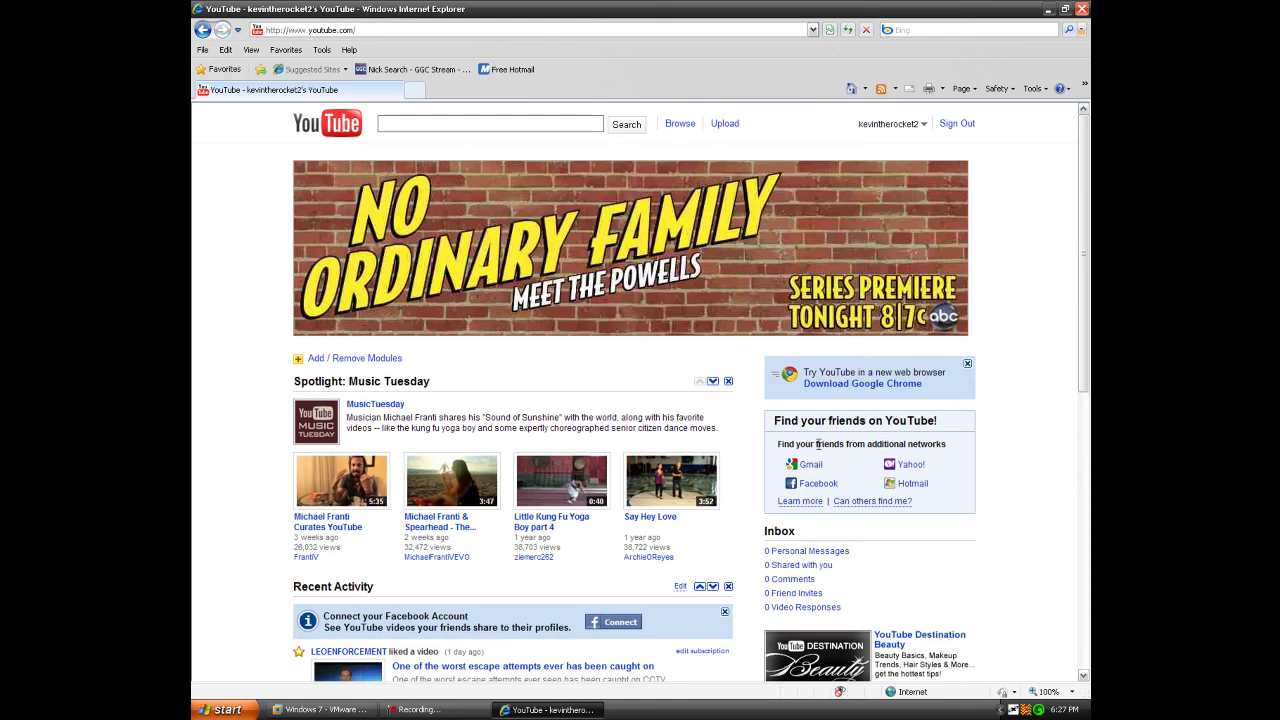
left_click(890, 123)
left_click(906, 162)
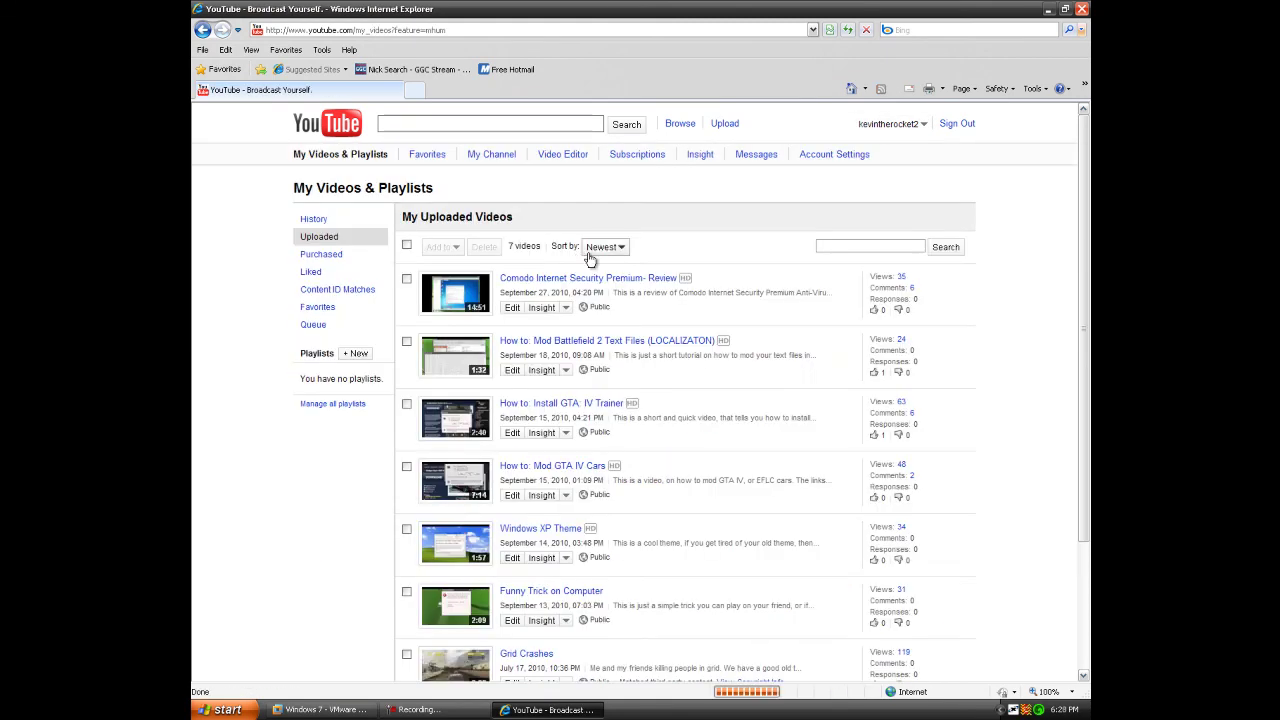
left_click(580, 280)
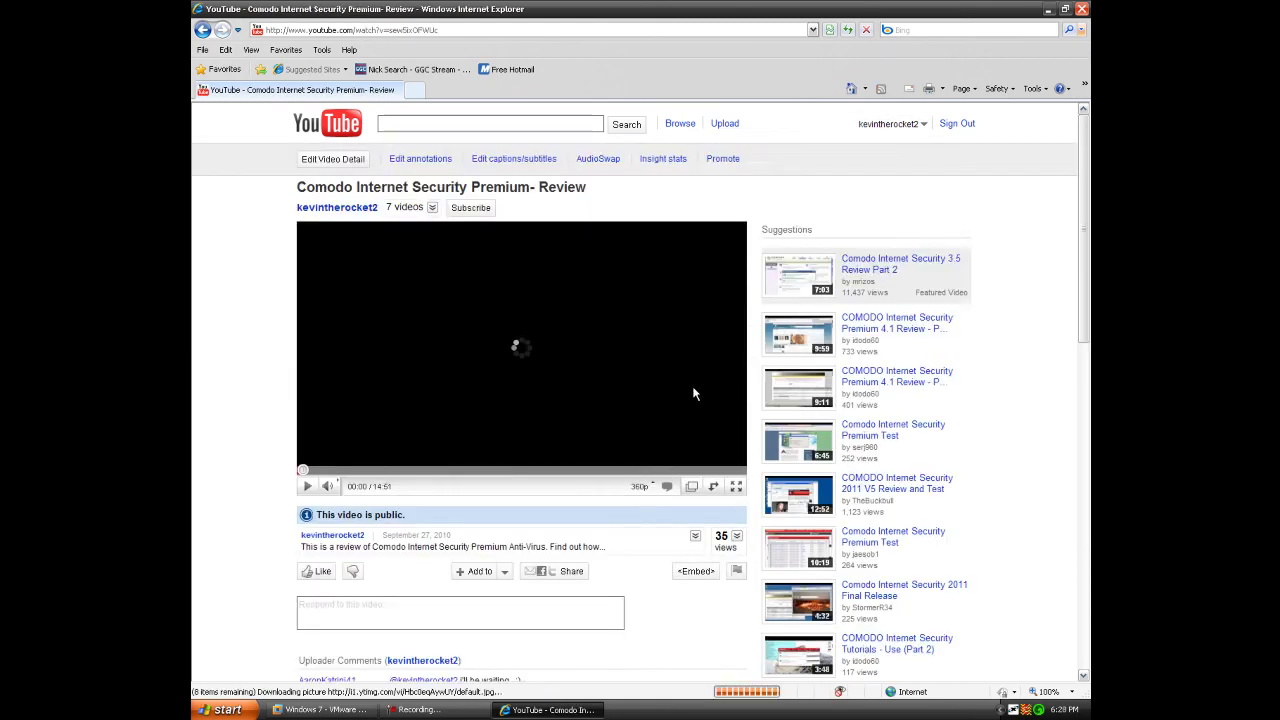
scroll(414, 534, "down", 5)
scroll(343, 451, "up", 3)
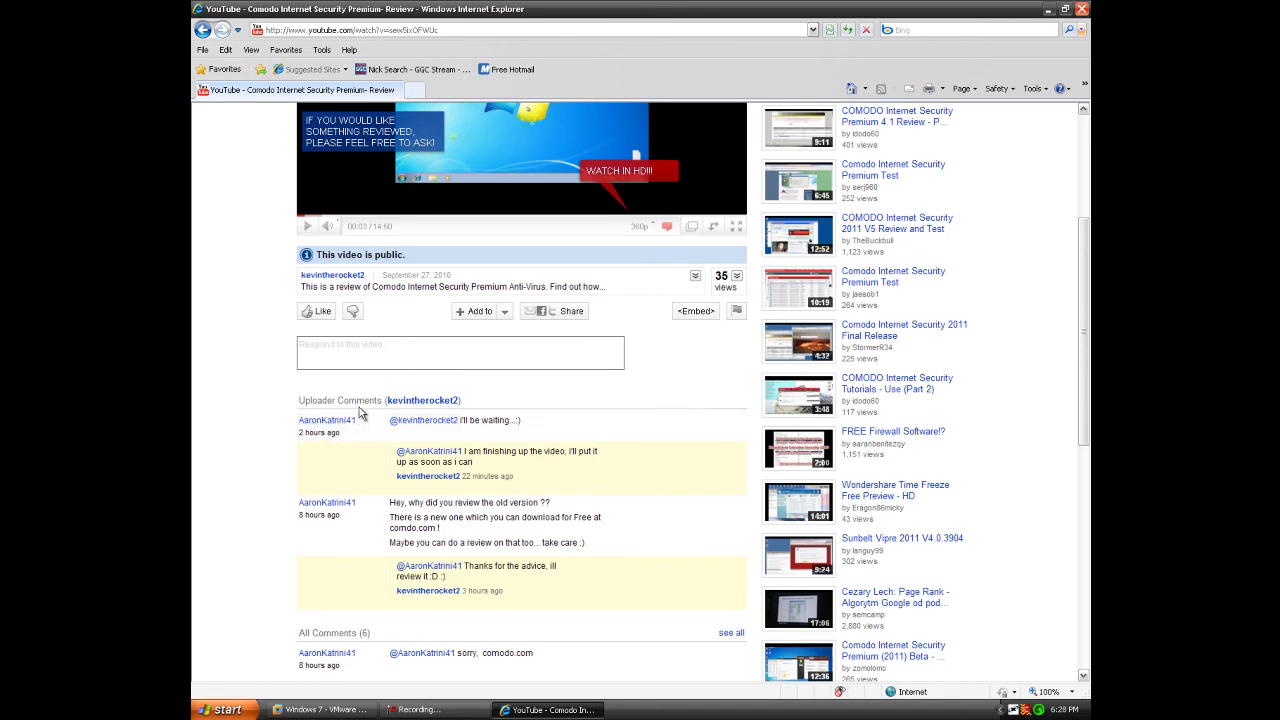
scroll(329, 428, "up", 3)
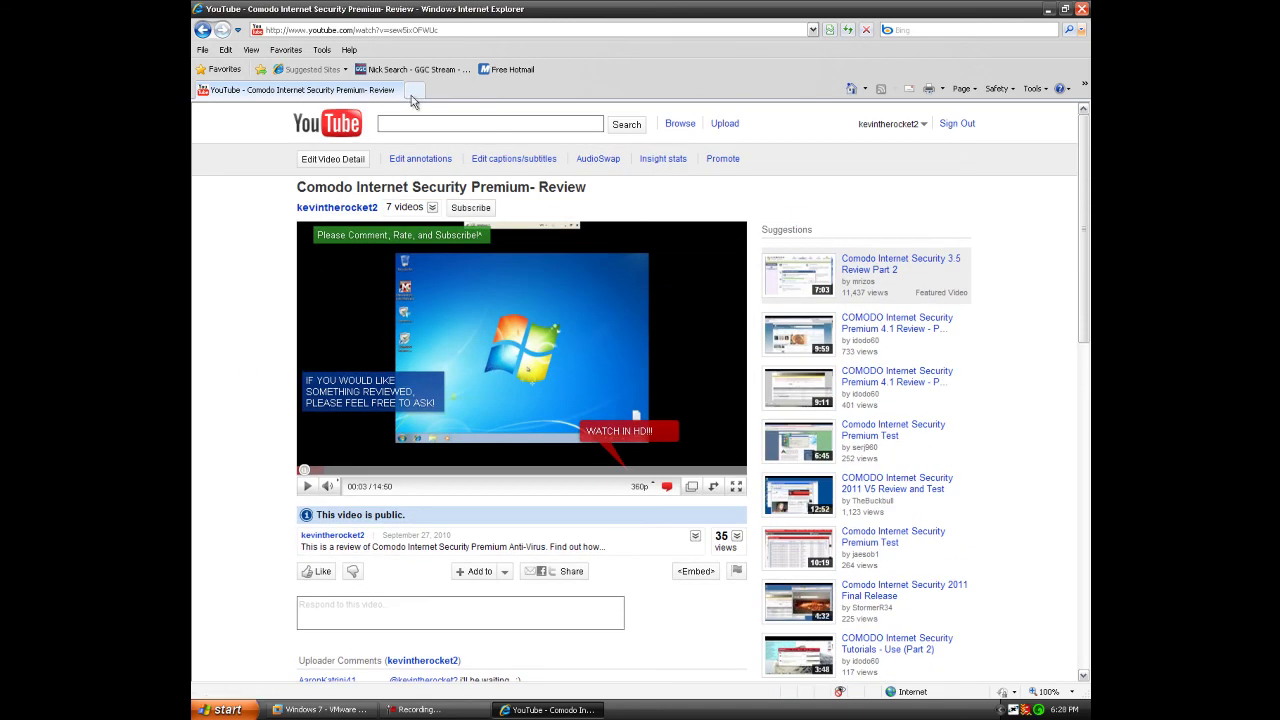
left_click(1081, 9)
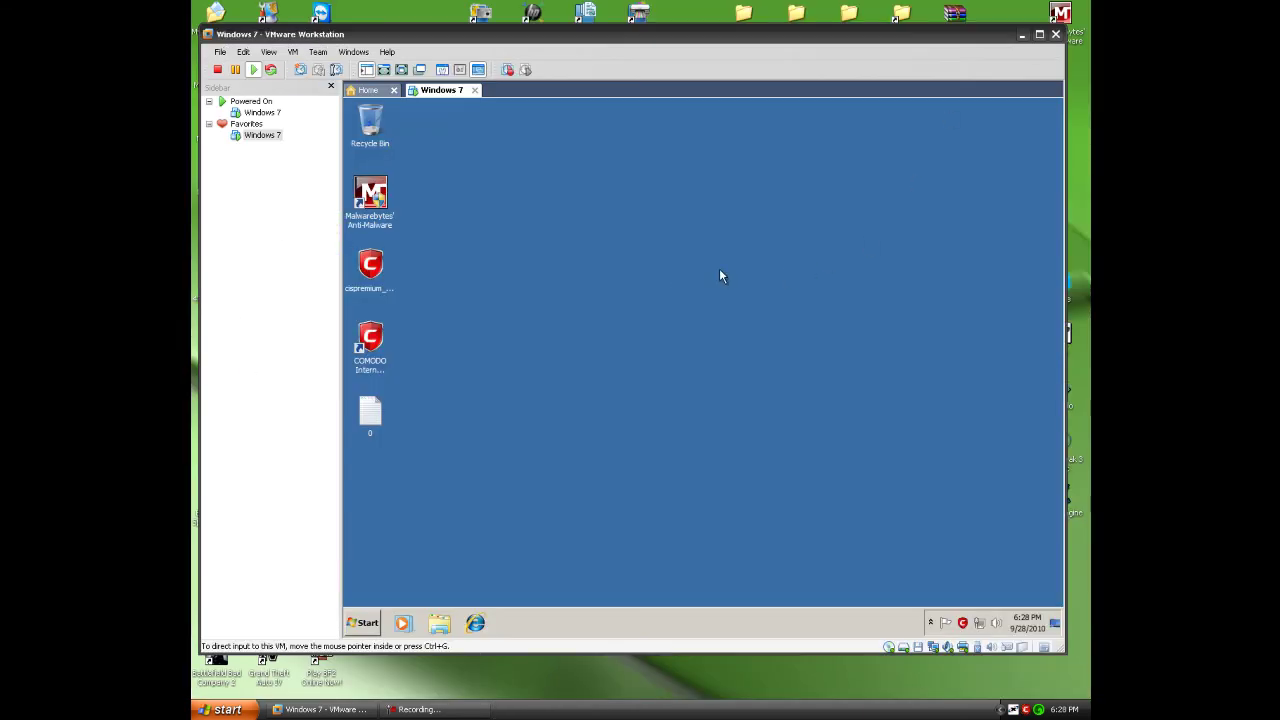